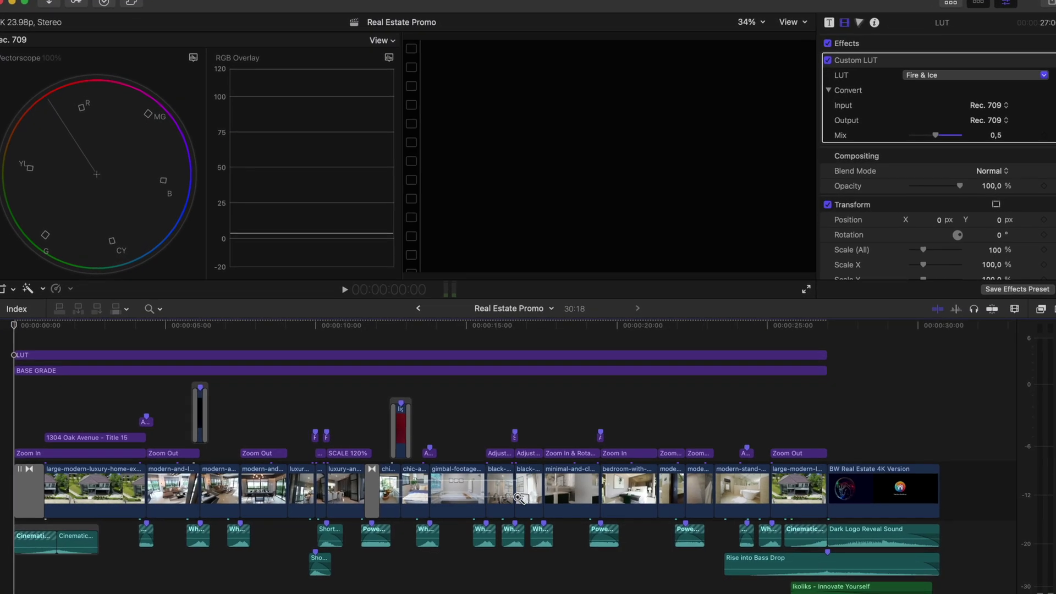
Step: Zoom in on the gimbal bathtub clip and bundle it into a compound clip called Shot 8
left_click_drag(518, 497, 519, 498)
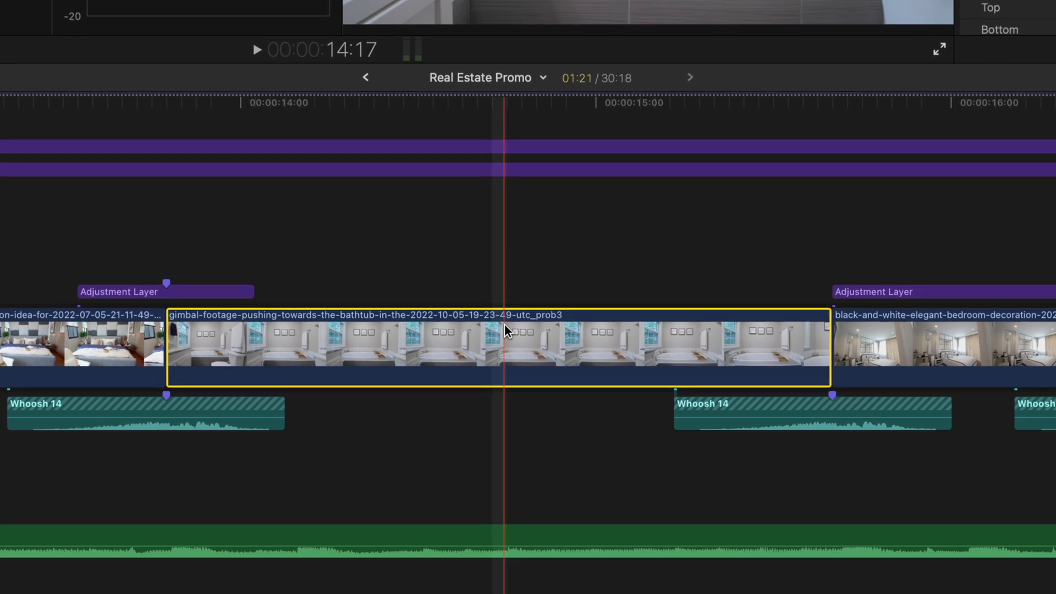
key("alt+g")
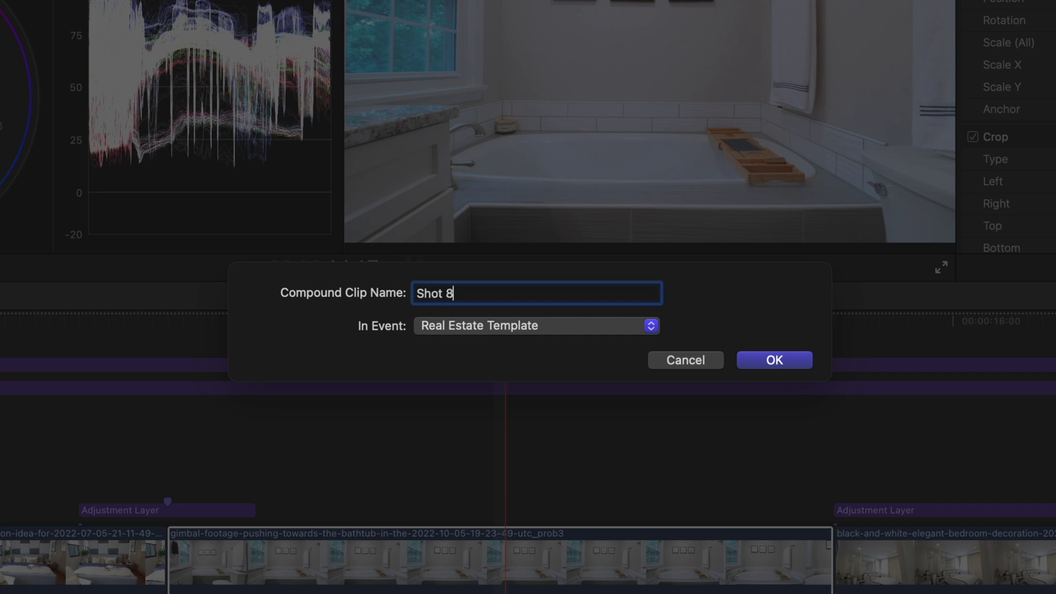
key("Return")
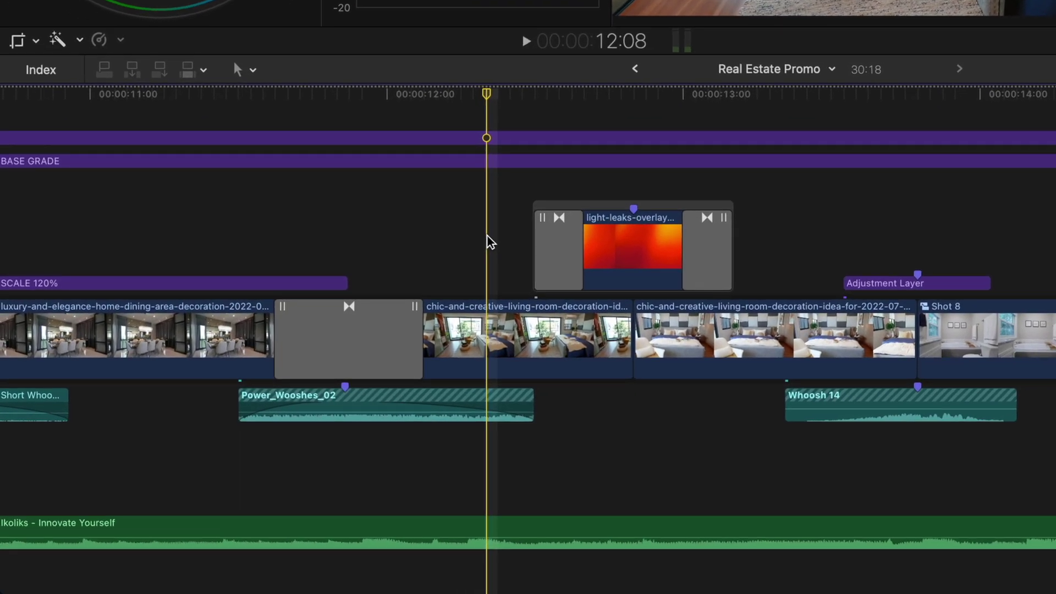
Step: Place a copy of the chic living-room clip above the storyline and extend its start earlier
left_click_drag(493, 316, 525, 237)
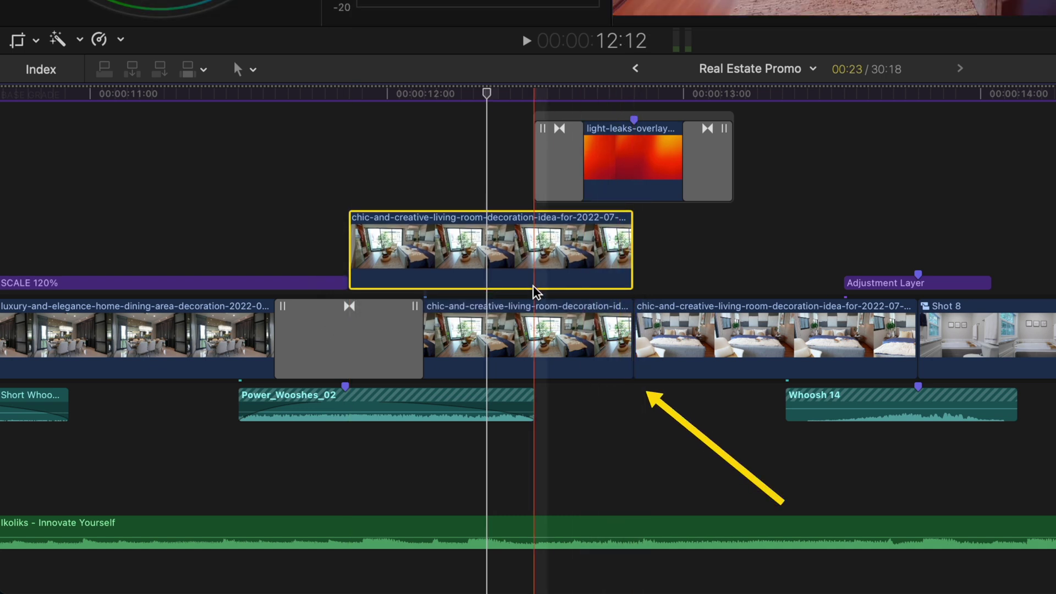
left_click(349, 195)
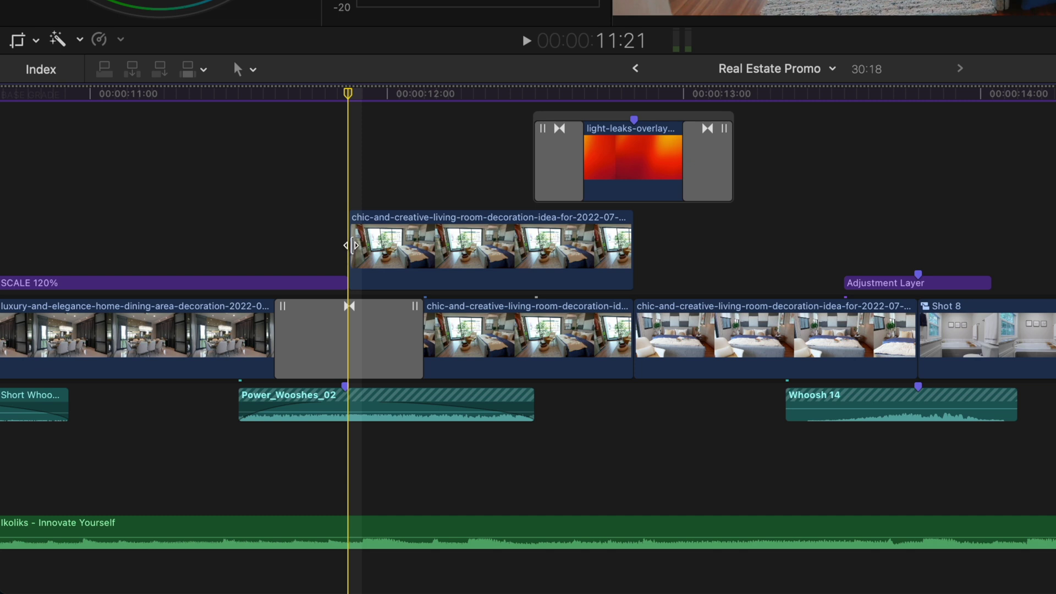
left_click_drag(352, 245, 275, 245)
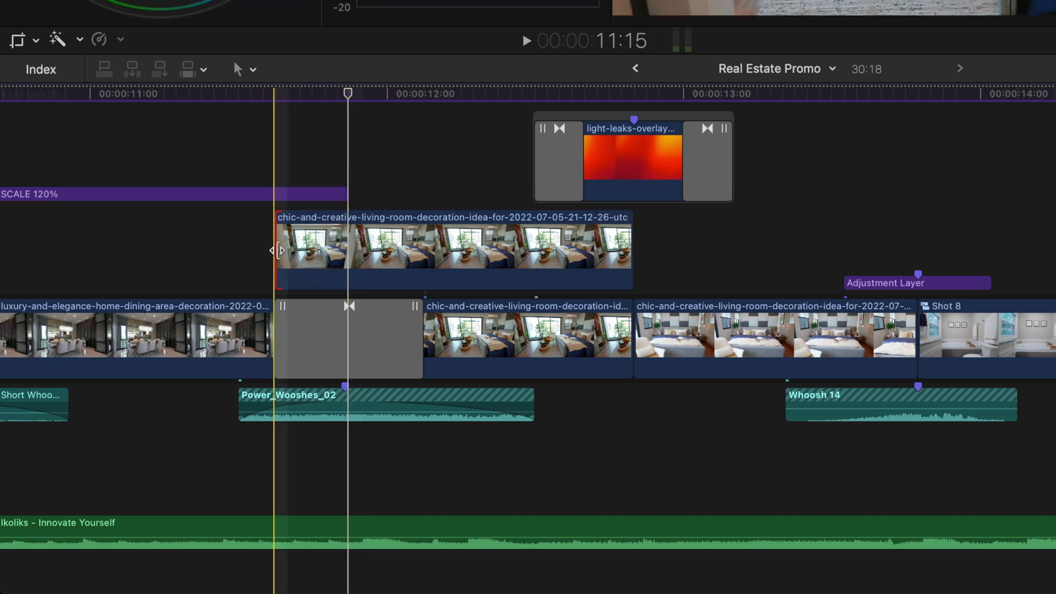
scroll(276, 260, "right", 1)
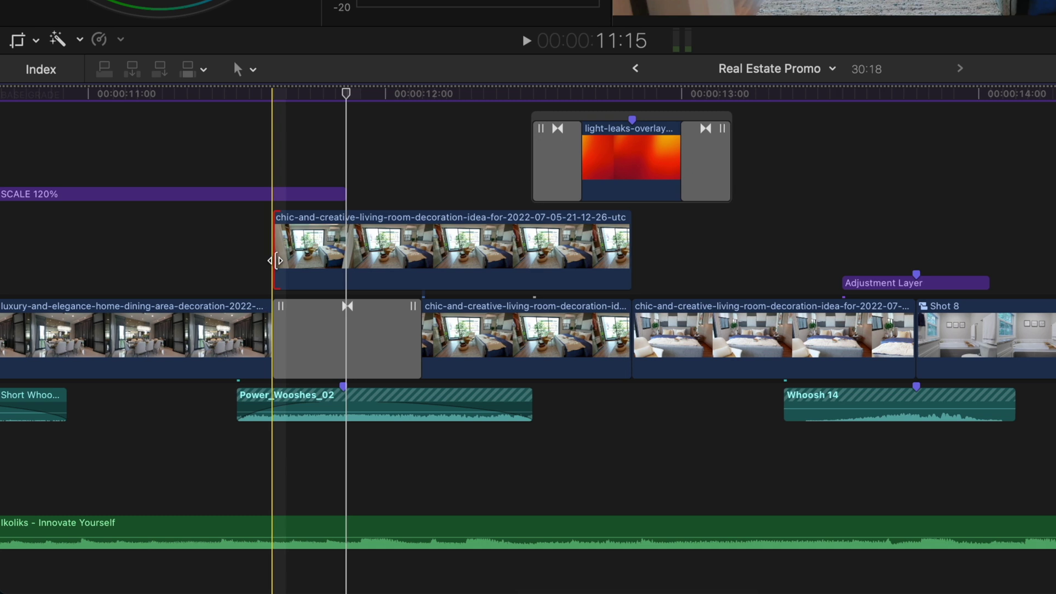
left_click(330, 262)
scroll(385, 263, "left", 1)
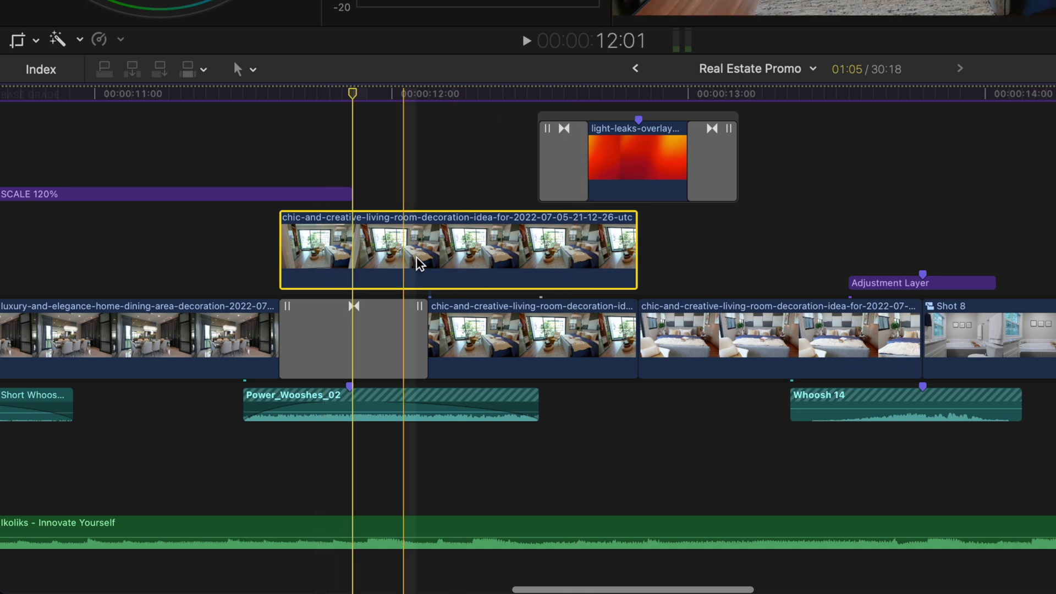
scroll(571, 264, "right", 1)
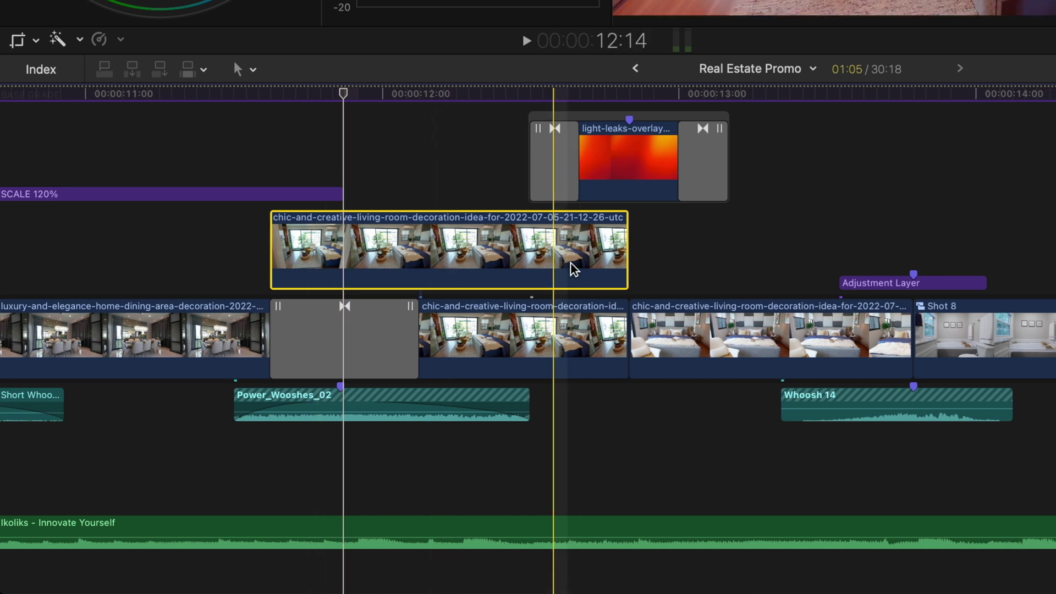
Step: Make the copy a compound clip named Shot 6, trim its start to the playhead, and open it
key("alt+g")
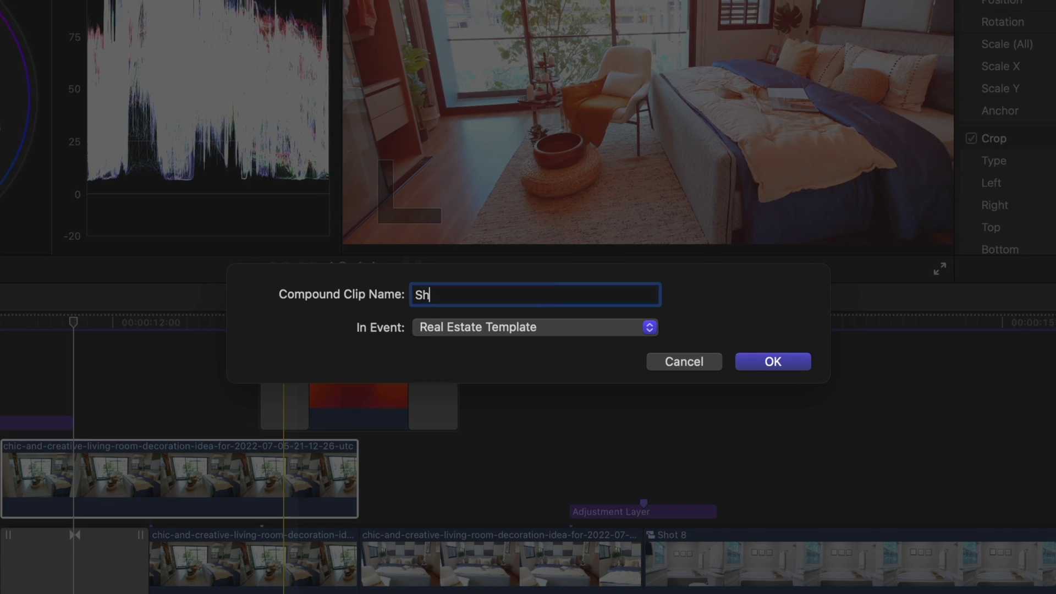
type("Shot 6")
key("Return")
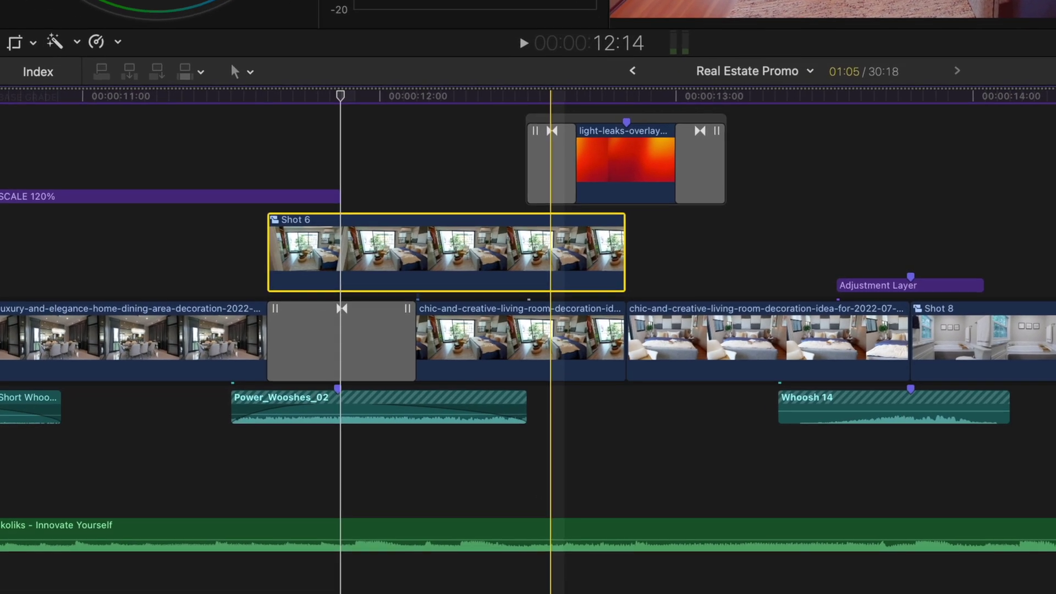
left_click_drag(272, 238, 341, 238)
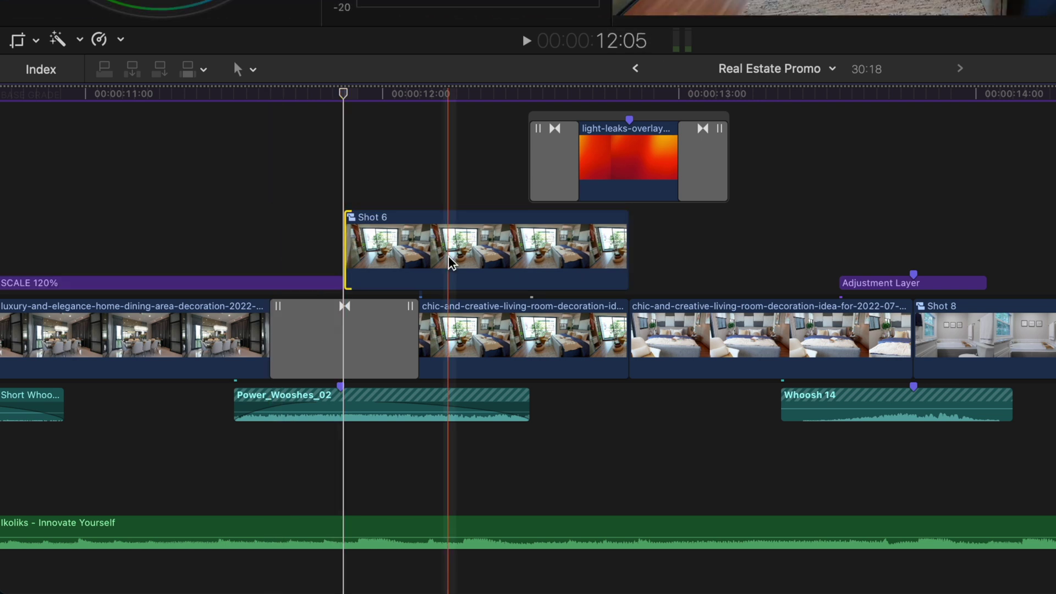
double_click(449, 263)
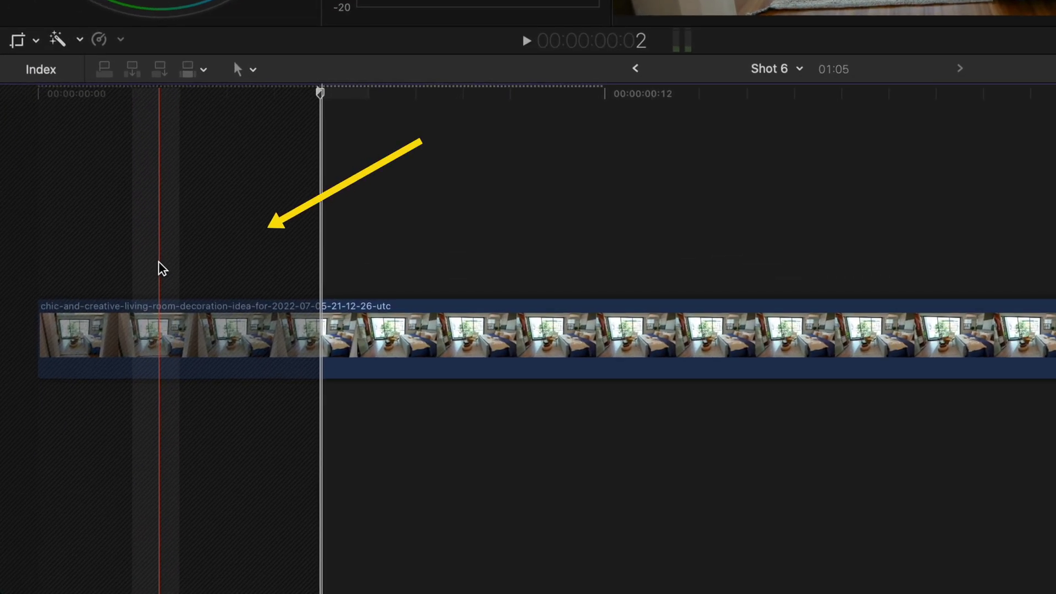
Step: Back in Real Estate Promo, insert Shot 6 after the chic clip and delete the original chic clip
left_click(635, 69)
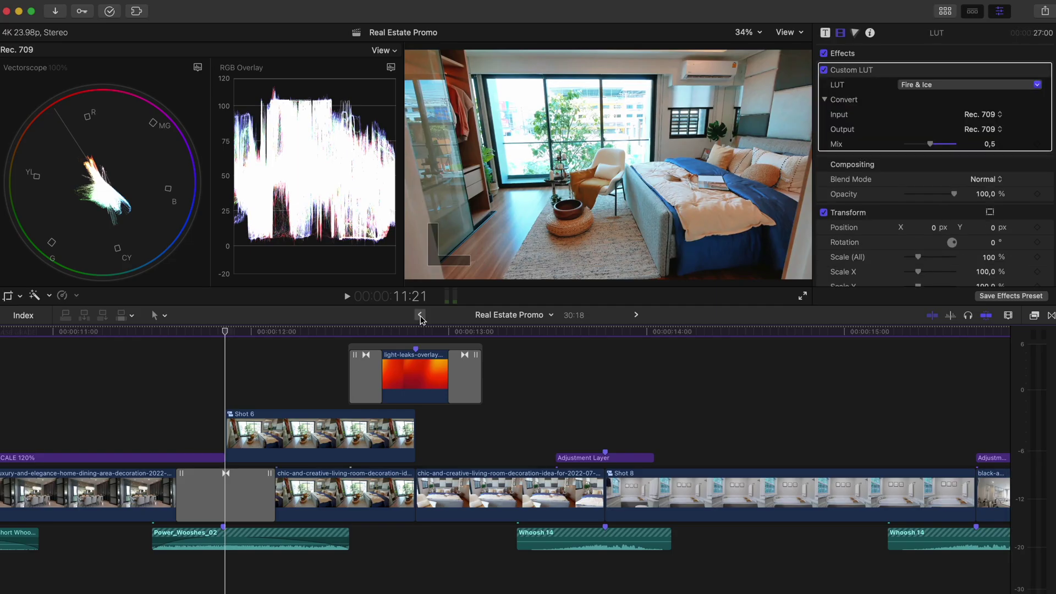
left_click(316, 434)
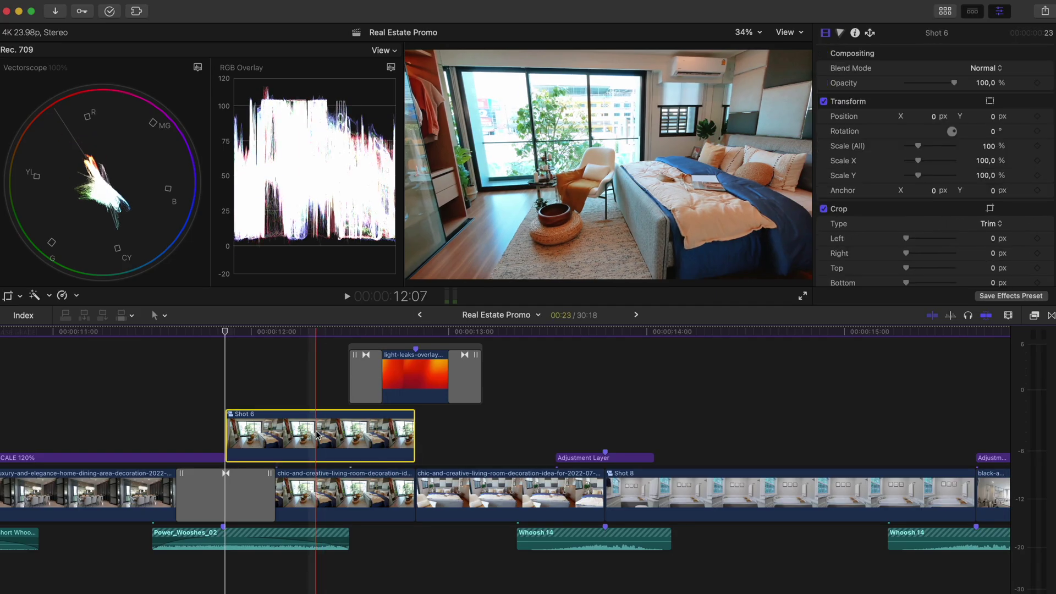
left_click_drag(316, 437, 309, 489)
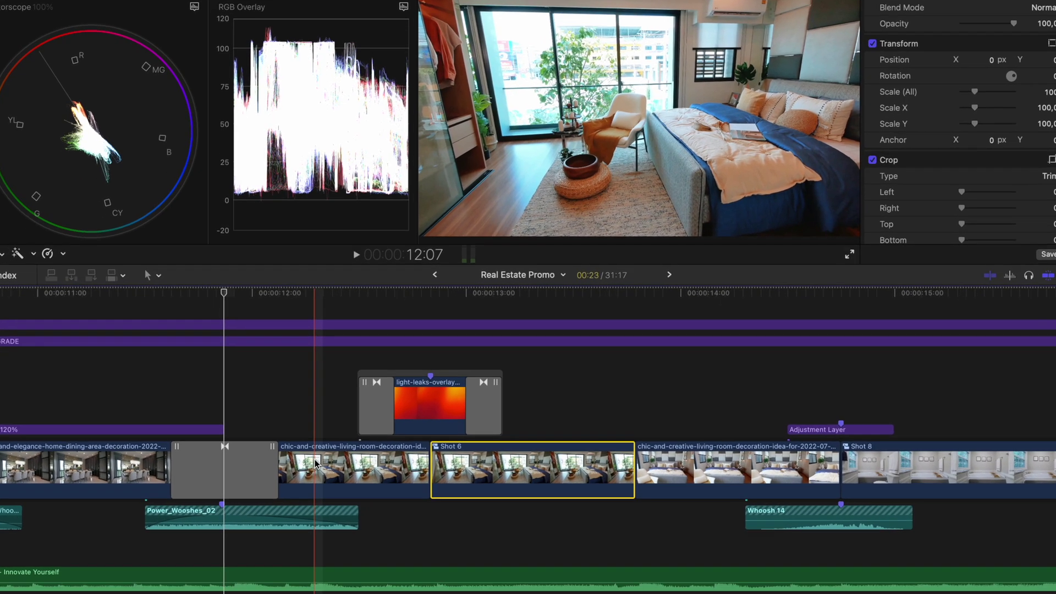
left_click(324, 492)
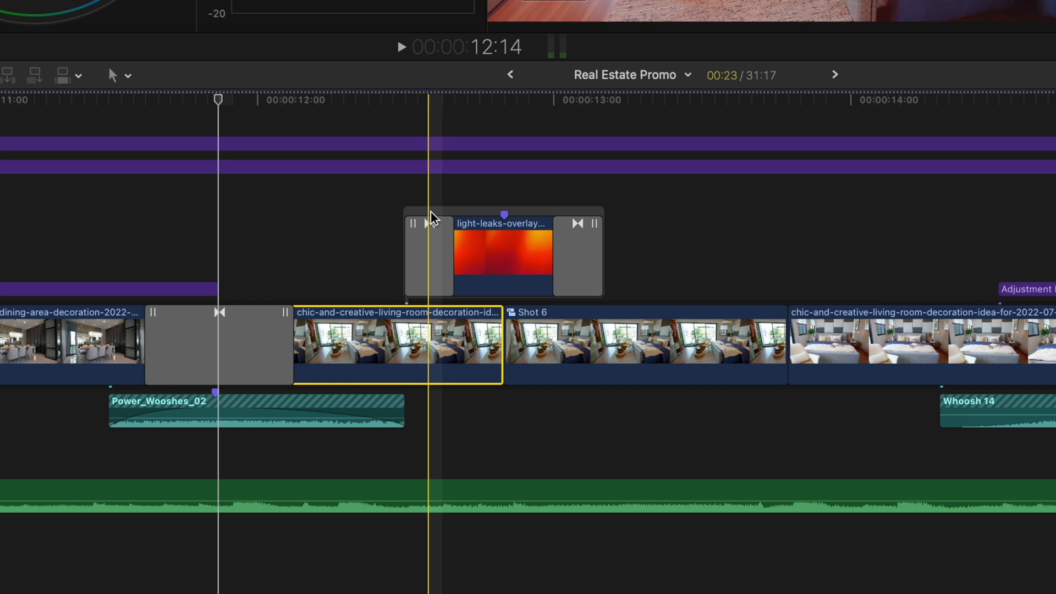
left_click_drag(432, 217, 719, 213)
key("Delete")
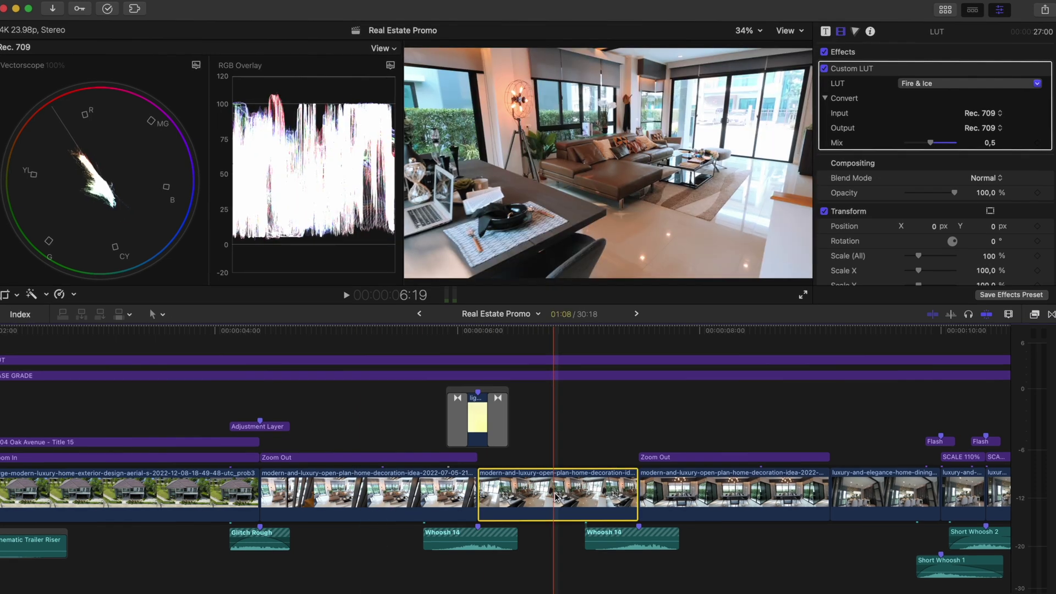
Step: Stack a copy of the reversed open-plan clip above it and show speed settings on both copies
key("super+r")
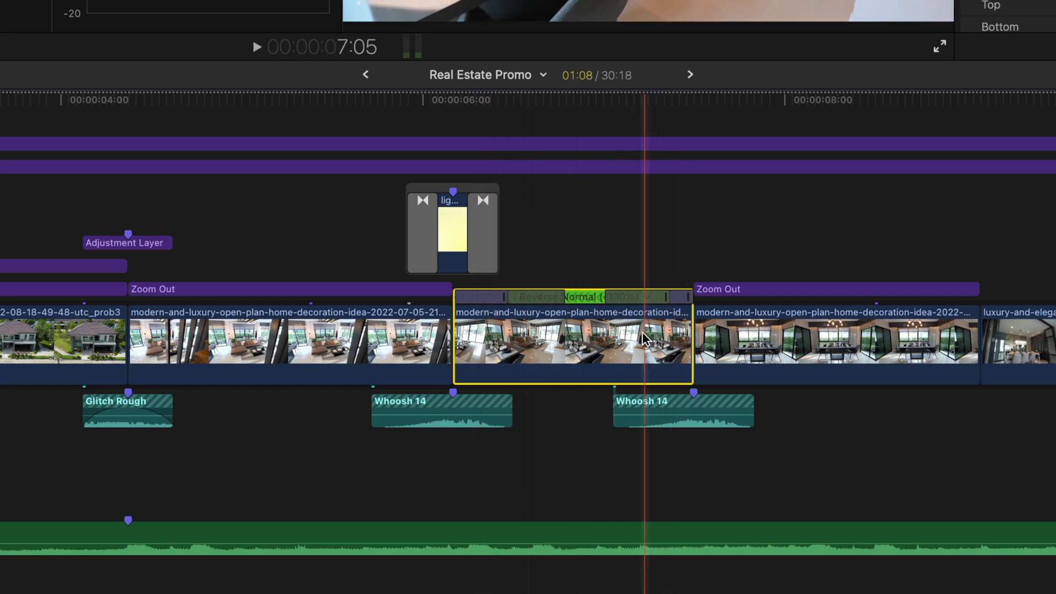
left_click_drag(547, 338, 550, 192)
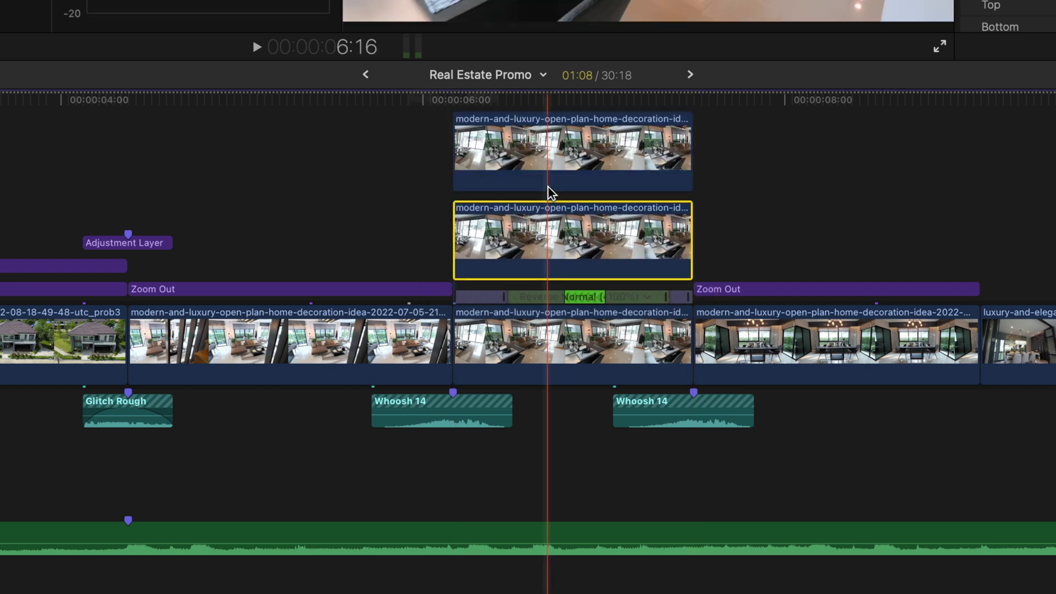
scroll(547, 193, "up", 5)
left_click(555, 330, "super")
key("super+r")
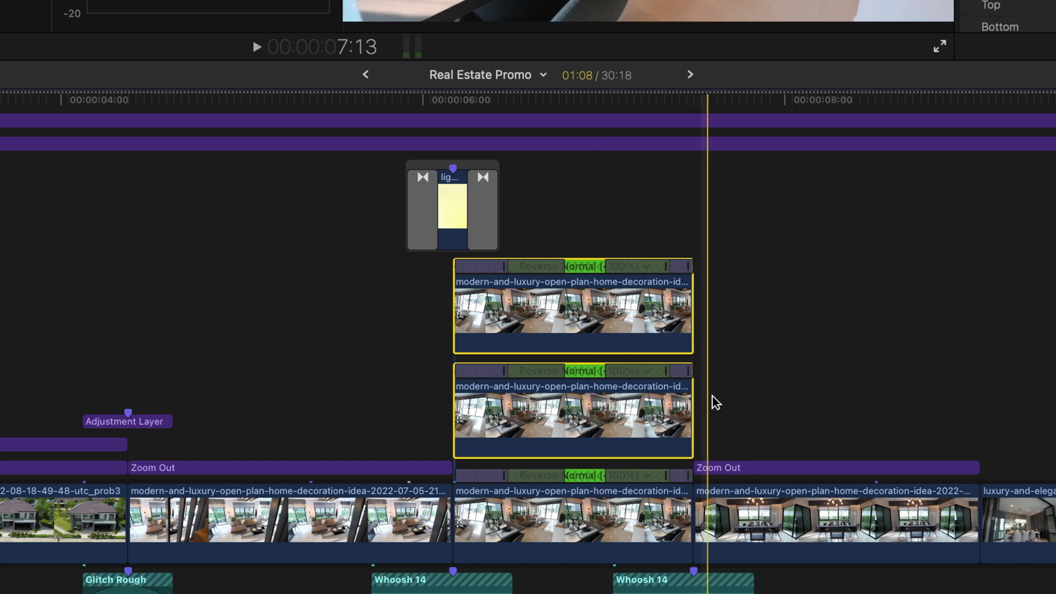
Step: Extend the starts of the middle and top copies earlier, then select the top copy
left_click(533, 410)
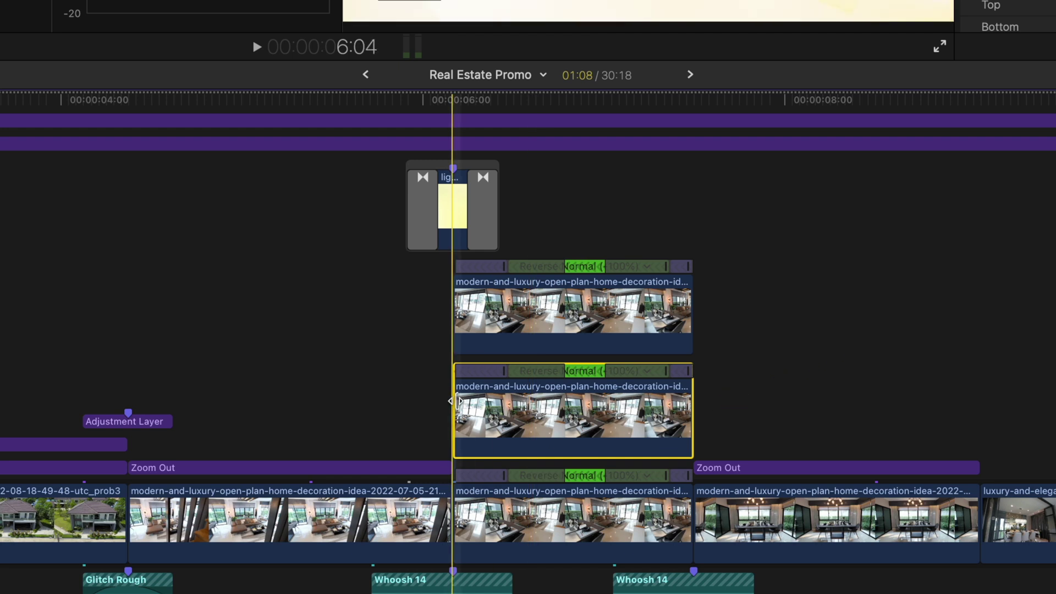
left_click_drag(449, 408, 1023, 398)
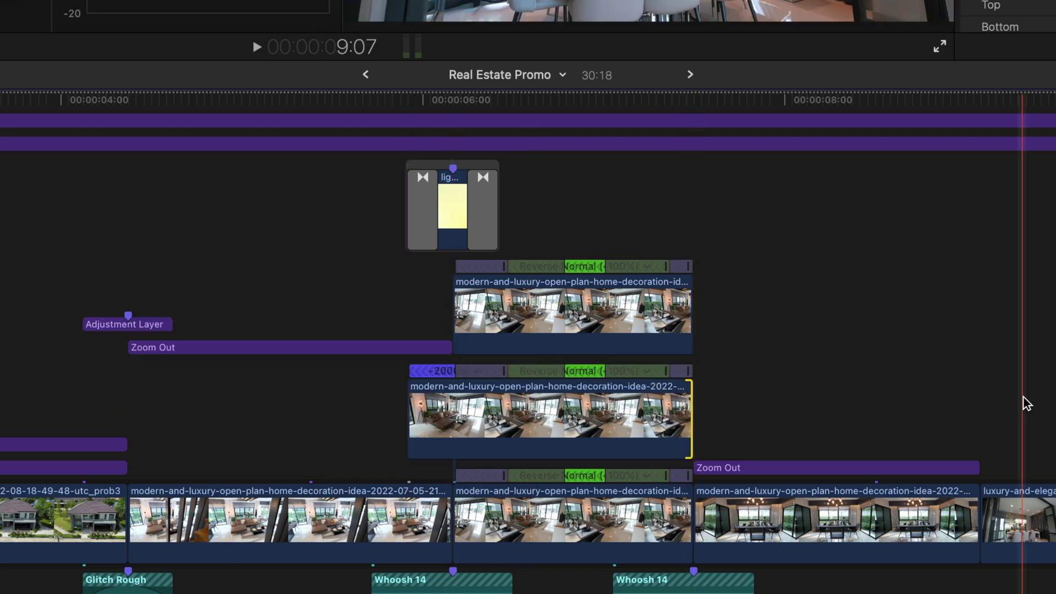
left_click_drag(694, 313, 750, 301)
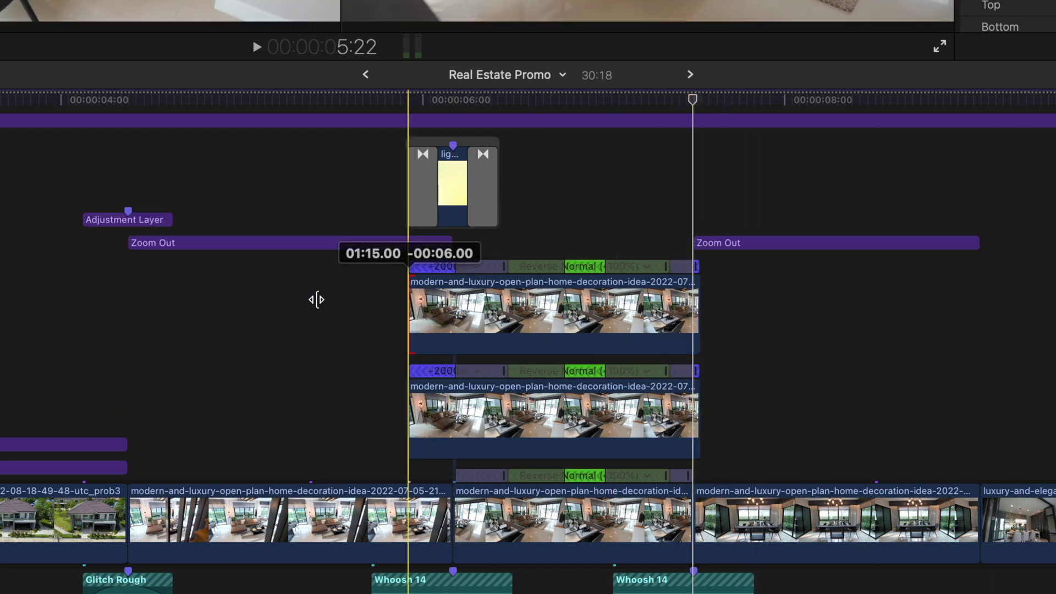
left_click_drag(316, 300, 316, 299)
left_click(497, 314)
Step: Reset the top copy to normal speed and make it a compound clip named Shot 3
key("super+alt+r")
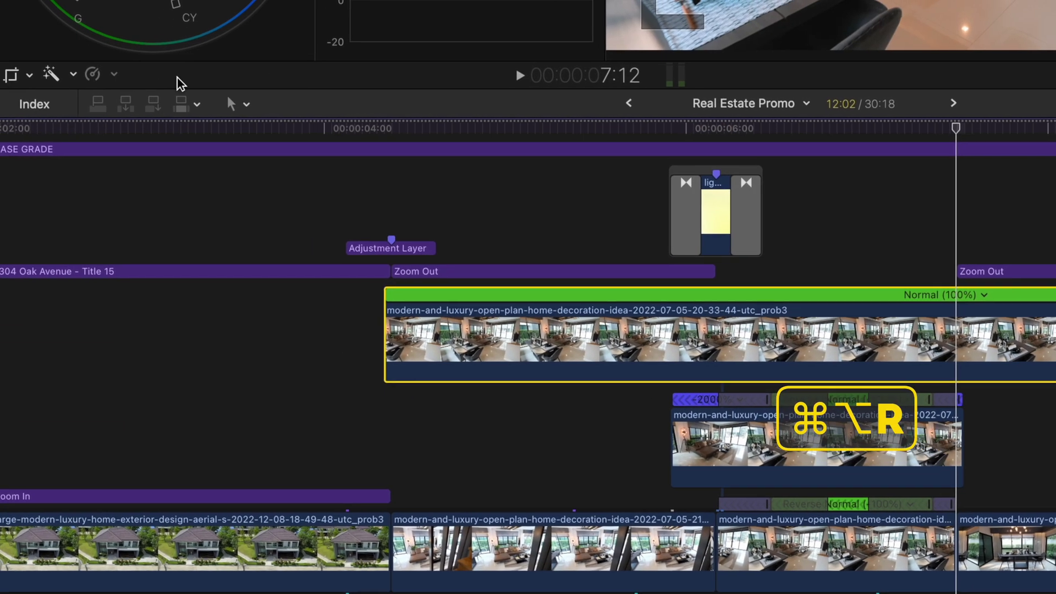
left_click(117, 74)
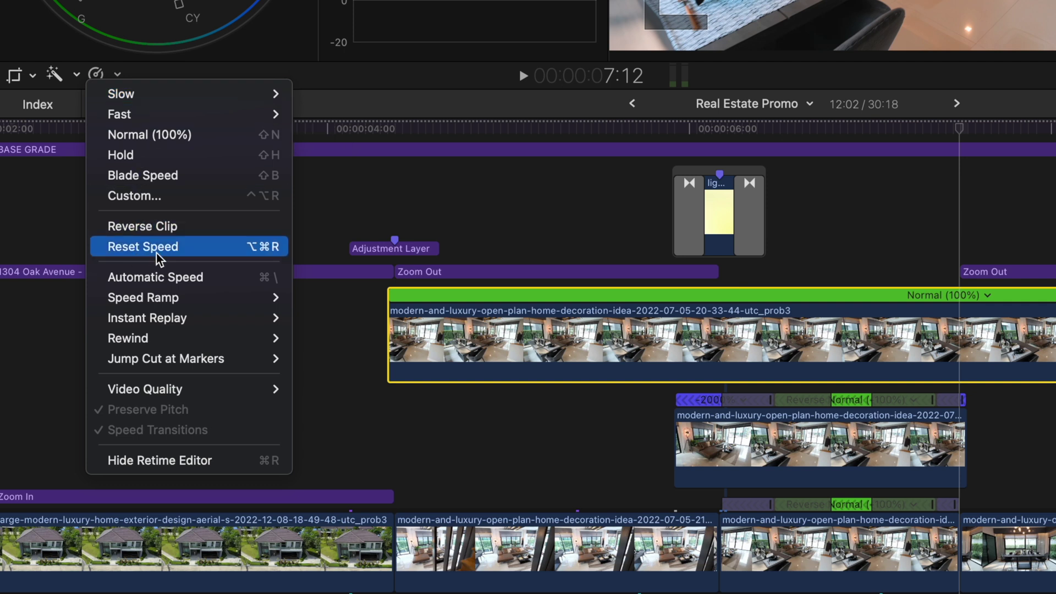
left_click(396, 111)
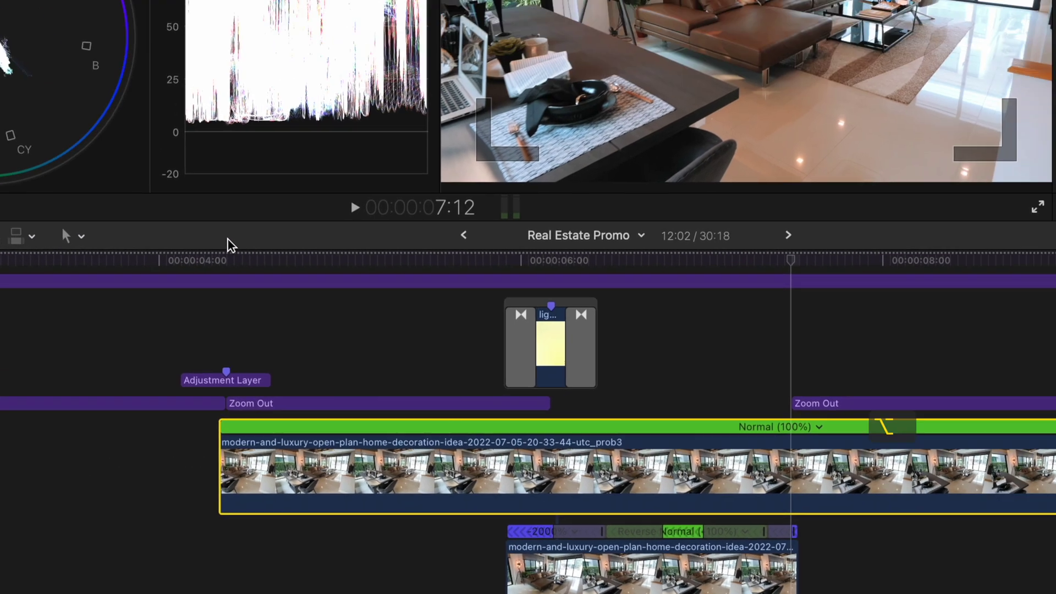
key("alt+g")
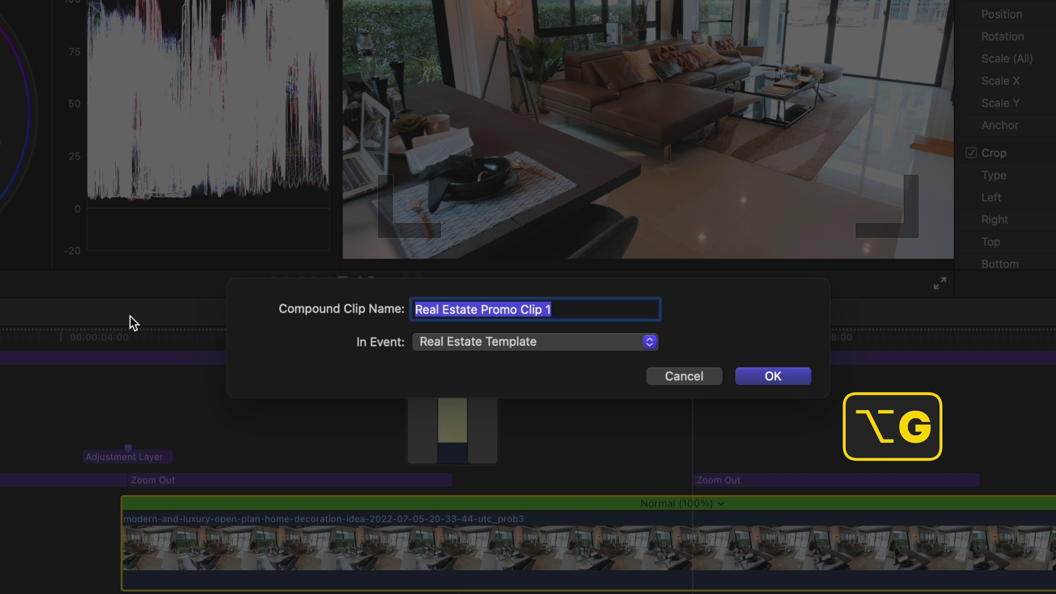
type("Shot 3")
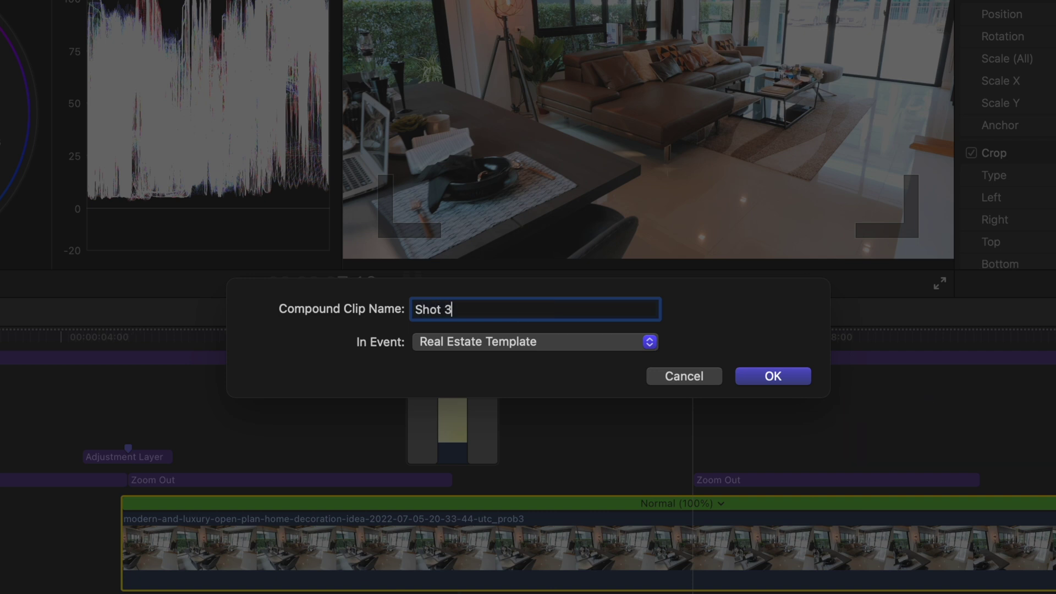
key("Return")
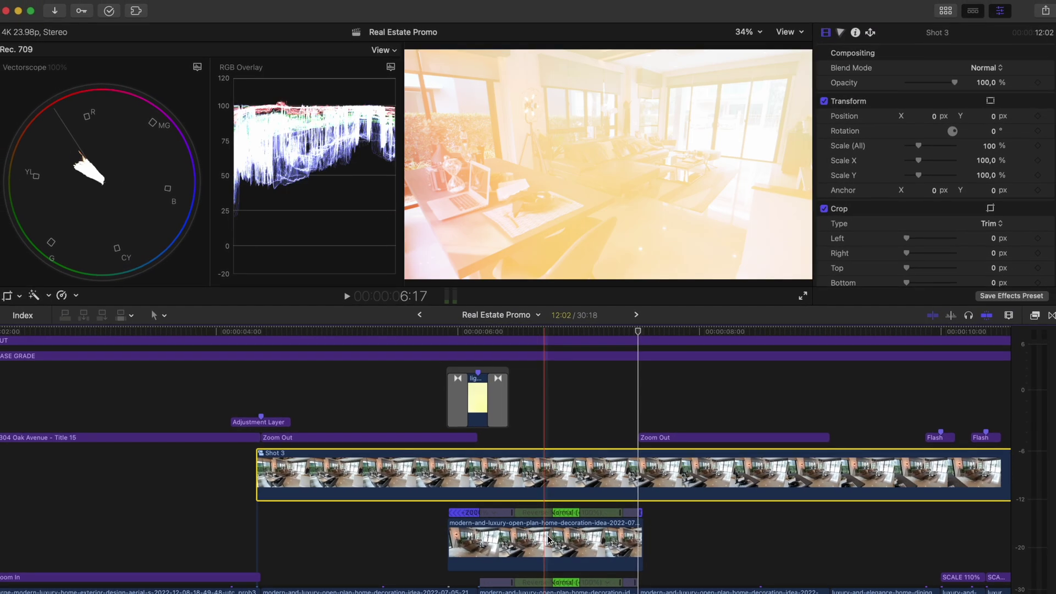
Step: Reverse Shot 3, blade its speed into sections, and set sections to Reverse Fast -20x
left_click(76, 295)
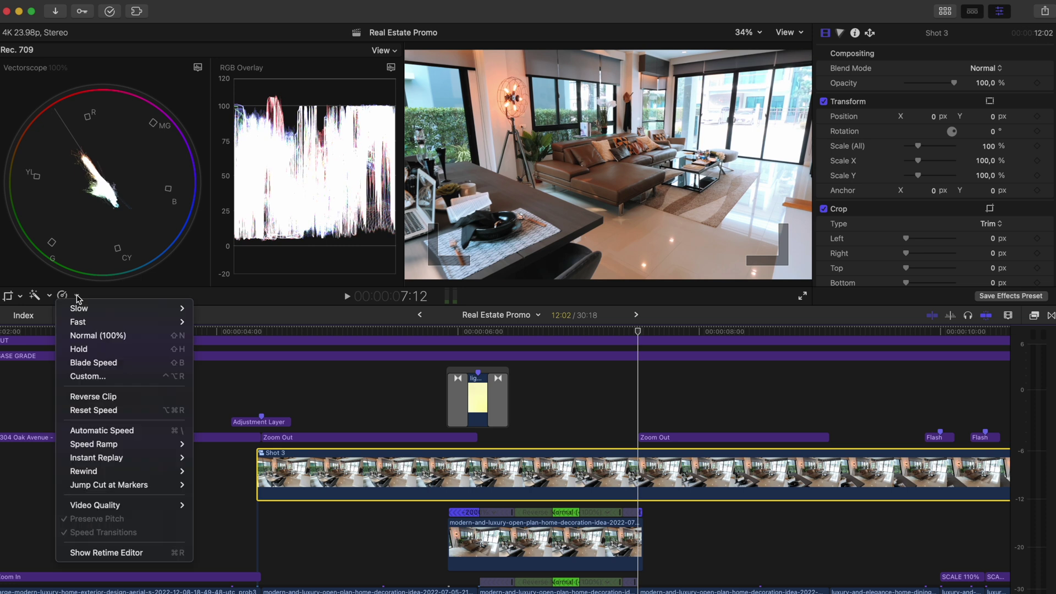
left_click(99, 397)
key("shift+b")
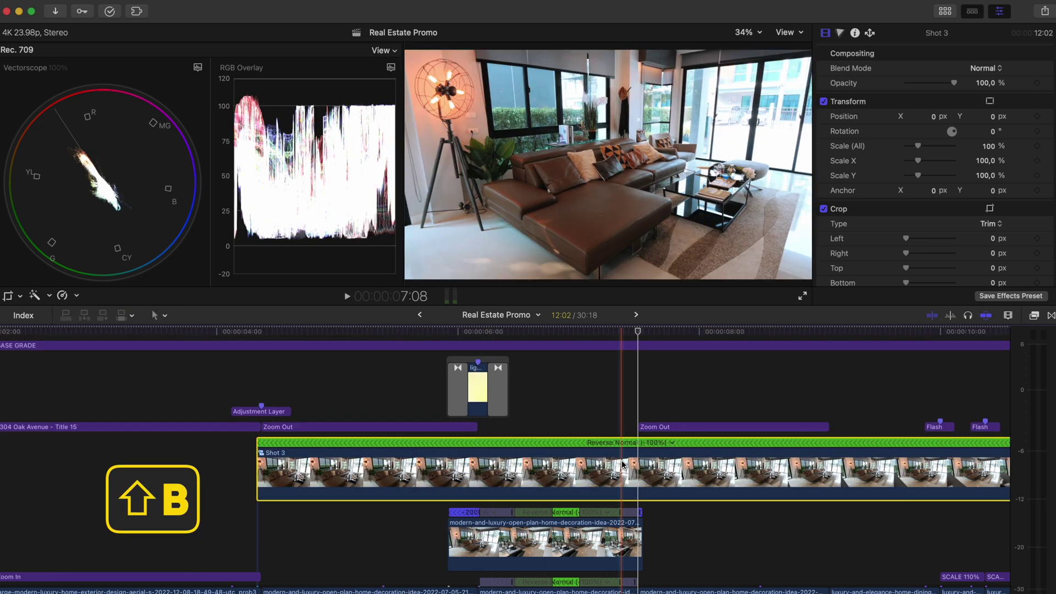
scroll(621, 465, "right", 10)
key("Down")
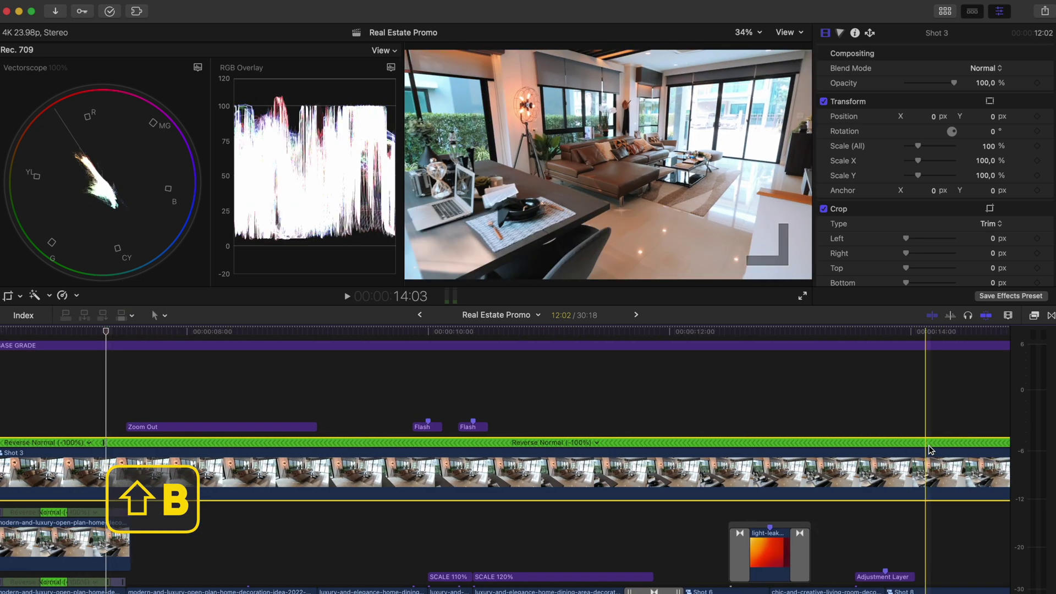
scroll(577, 431, "left", 8)
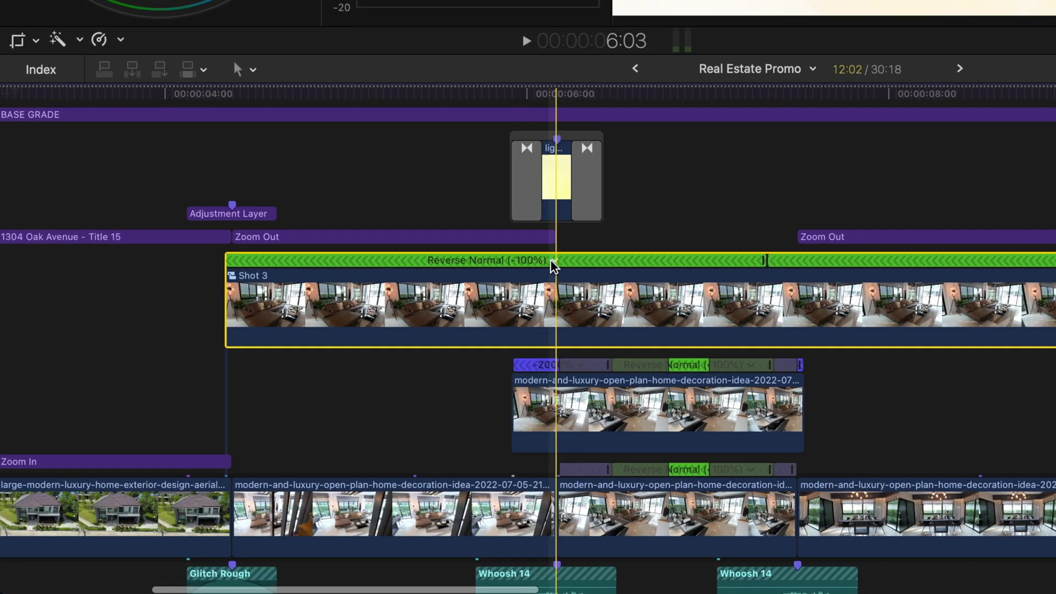
left_click(366, 442)
mouse_move(586, 304)
left_click(769, 358)
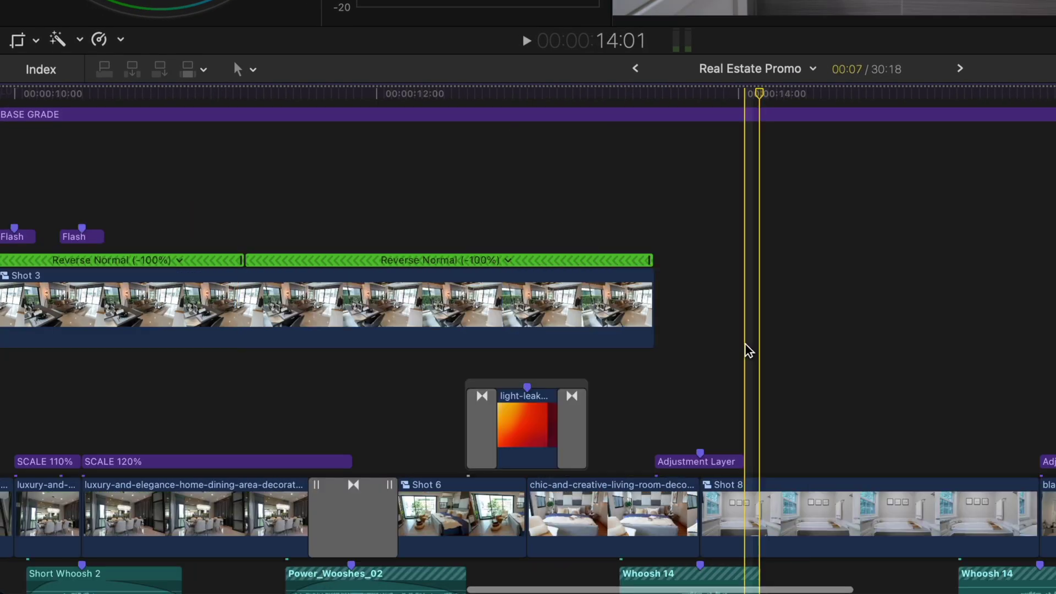
left_click(507, 260)
mouse_move(532, 307)
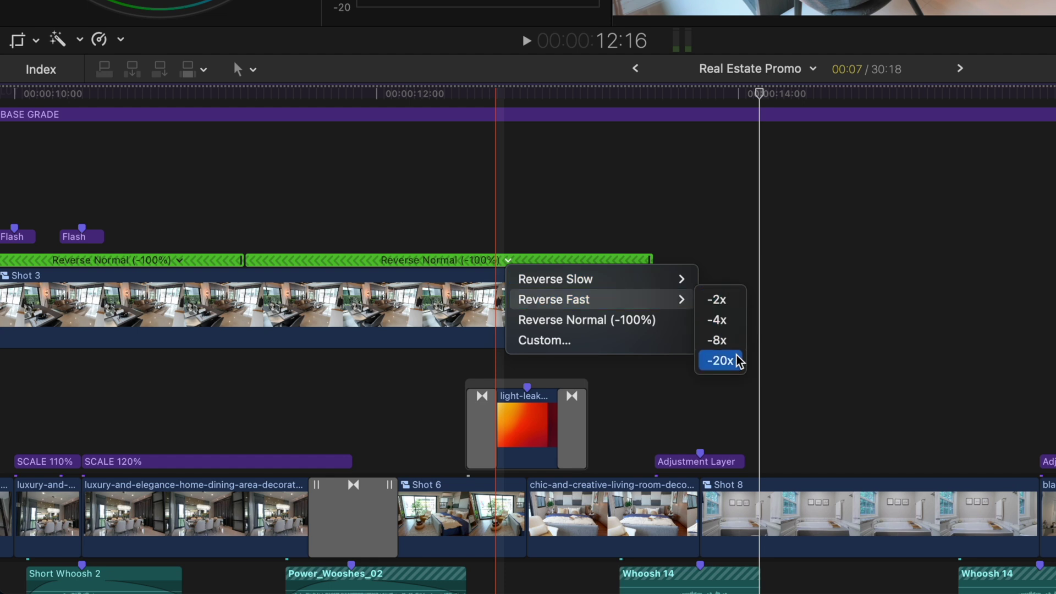
left_click(721, 360)
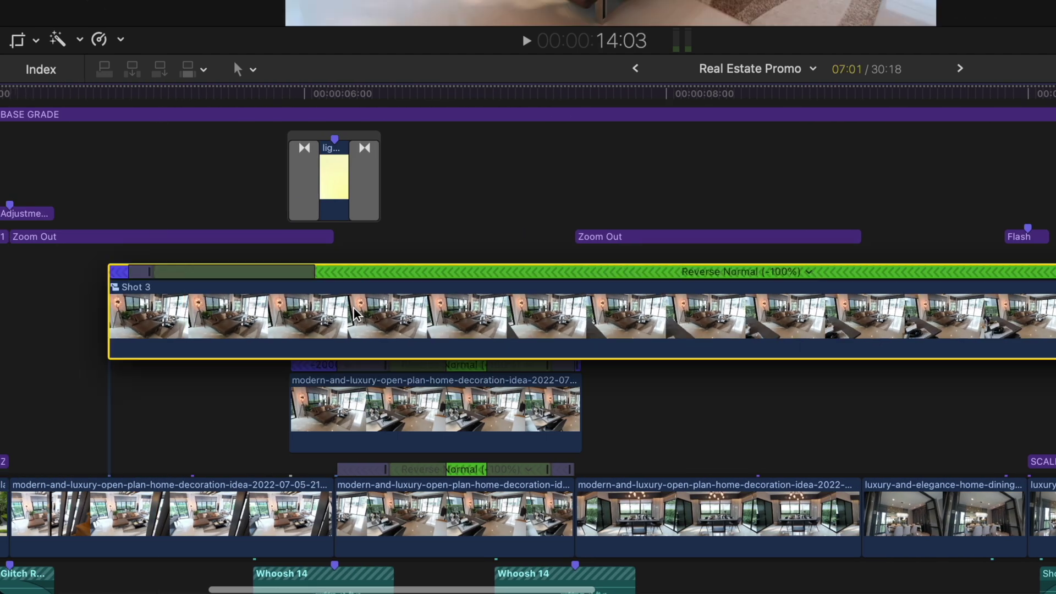
Step: Align Shot 3 with the original, edit both speed transitions' source frames, and shorten it to match
left_click_drag(355, 313, 536, 313)
double_click(333, 259)
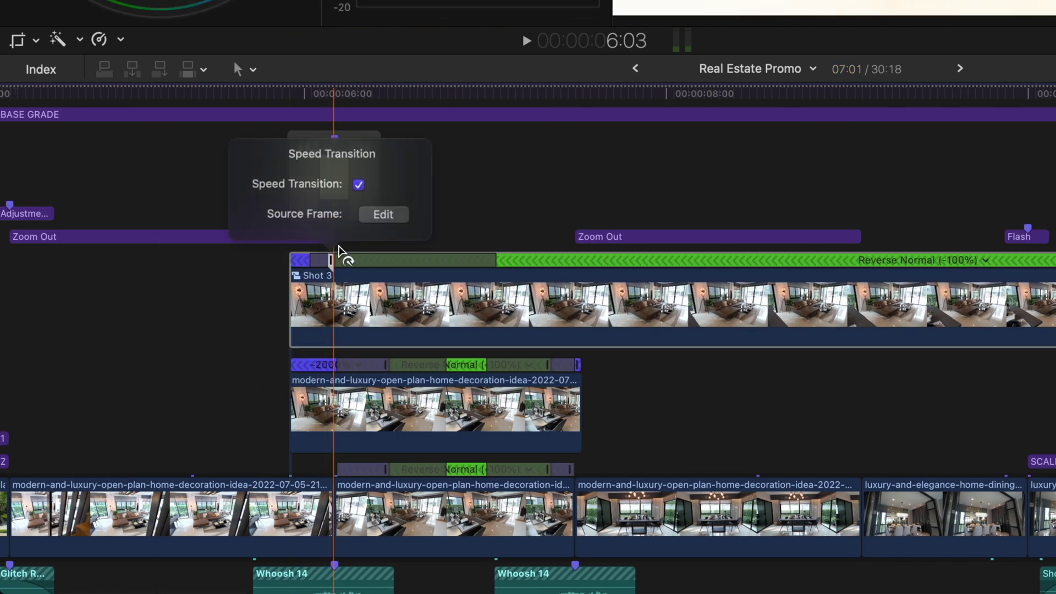
left_click(374, 211)
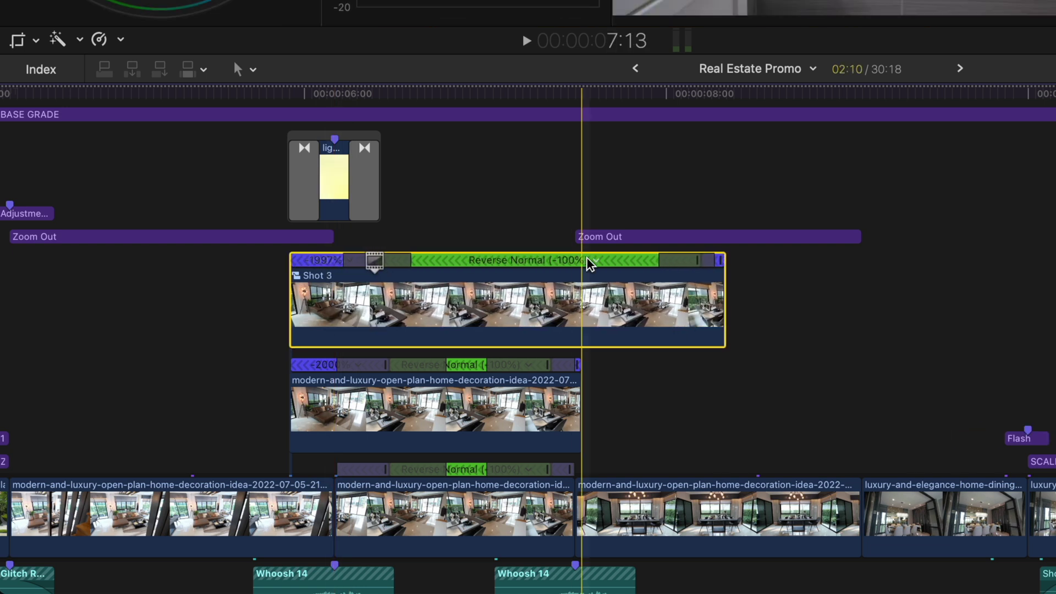
double_click(700, 266)
left_click(750, 215)
left_click_drag(693, 263, 547, 266)
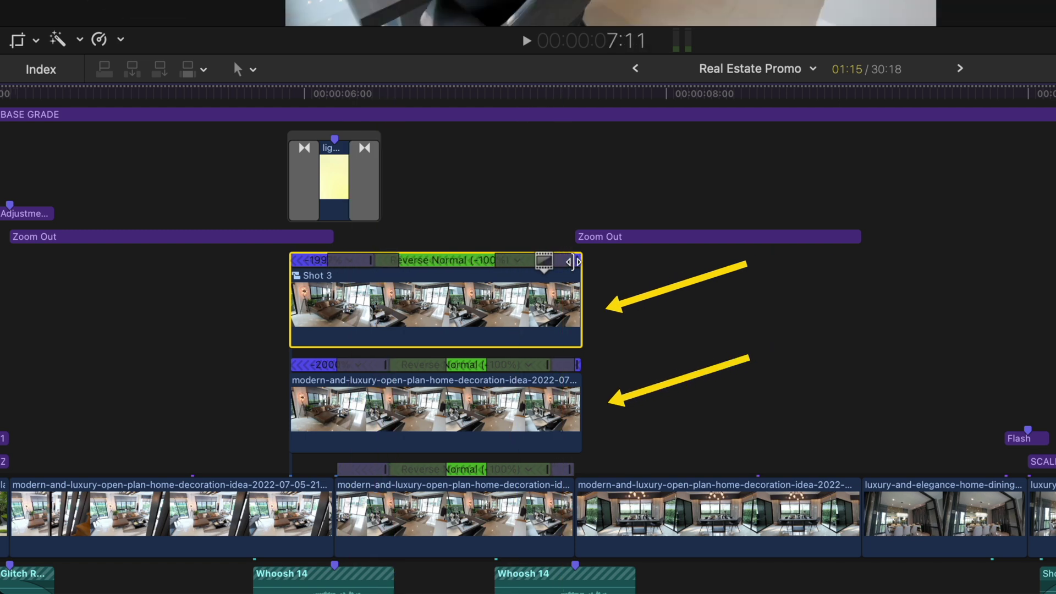
Step: Trim Shot 3's start to the playhead and one frame off its end
left_click(501, 399)
left_click_drag(291, 306, 338, 306)
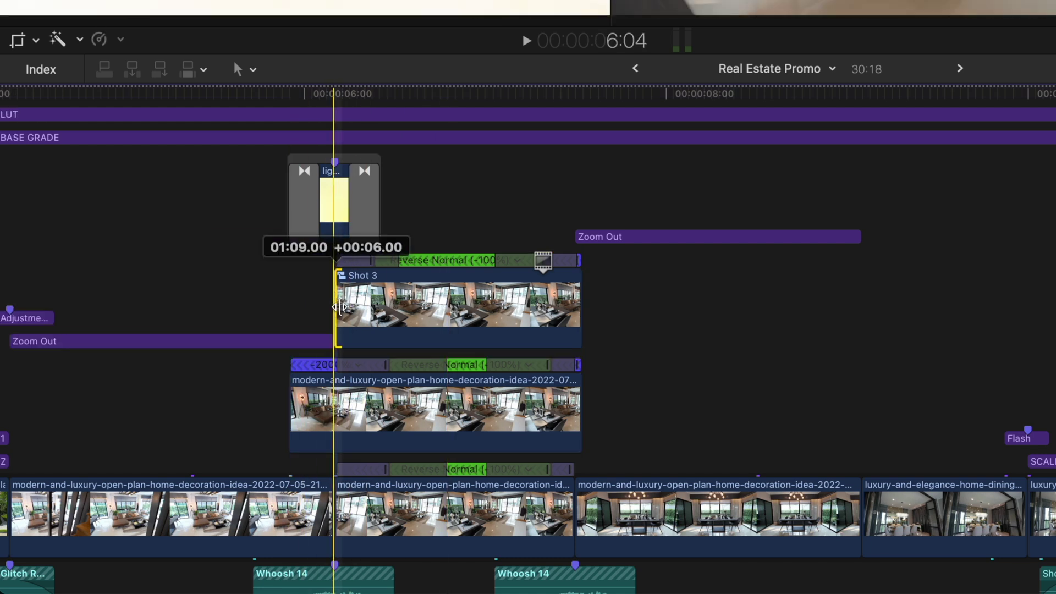
left_click_drag(579, 298, 572, 297)
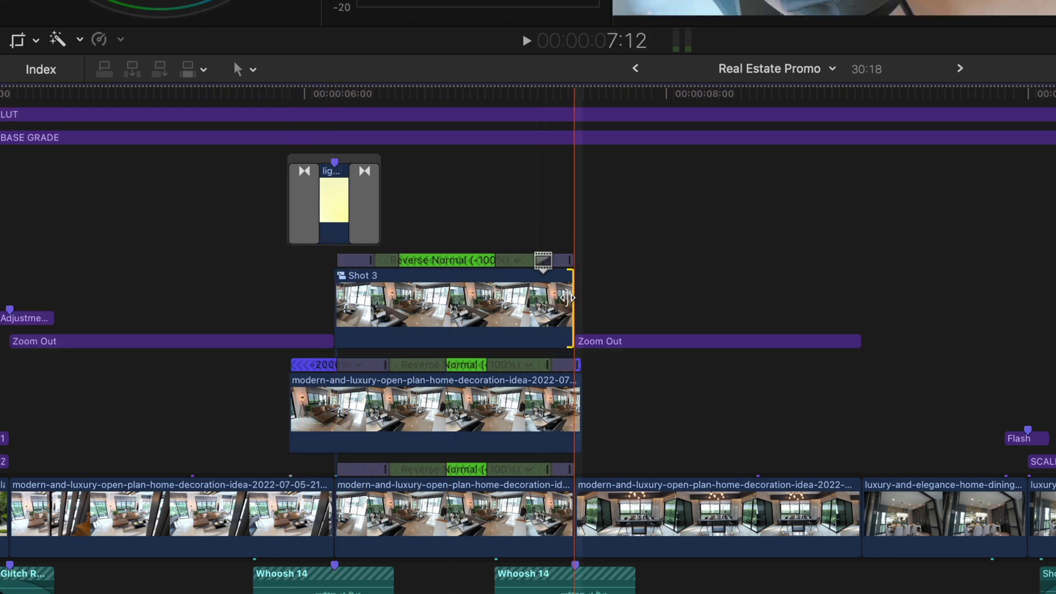
Step: Overwrite Shot 3 into the primary storyline and delete the leftover original clip
left_click(450, 320)
key("super+alt+Down")
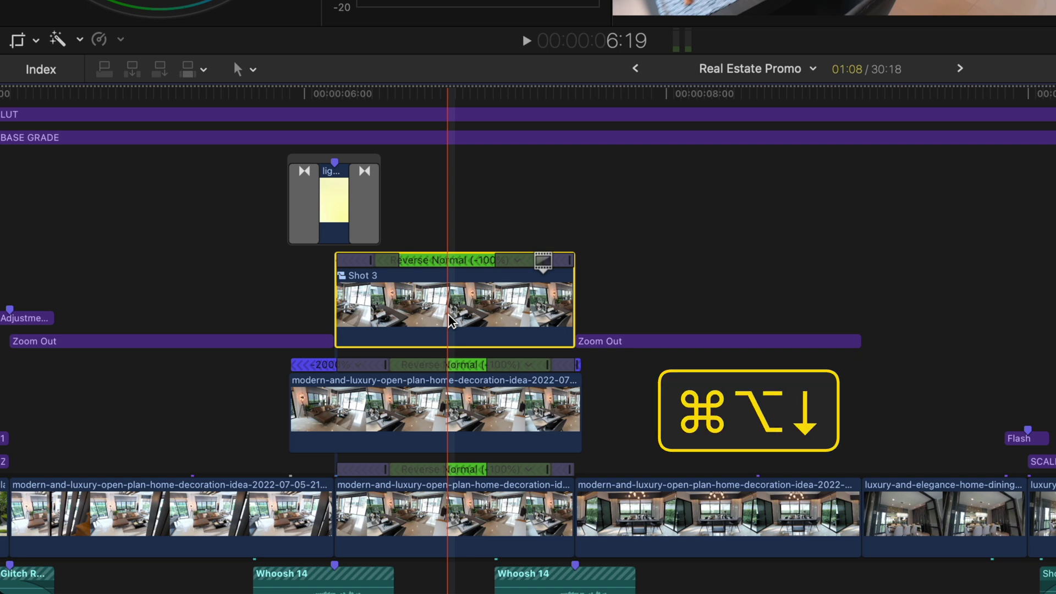
left_click(450, 416)
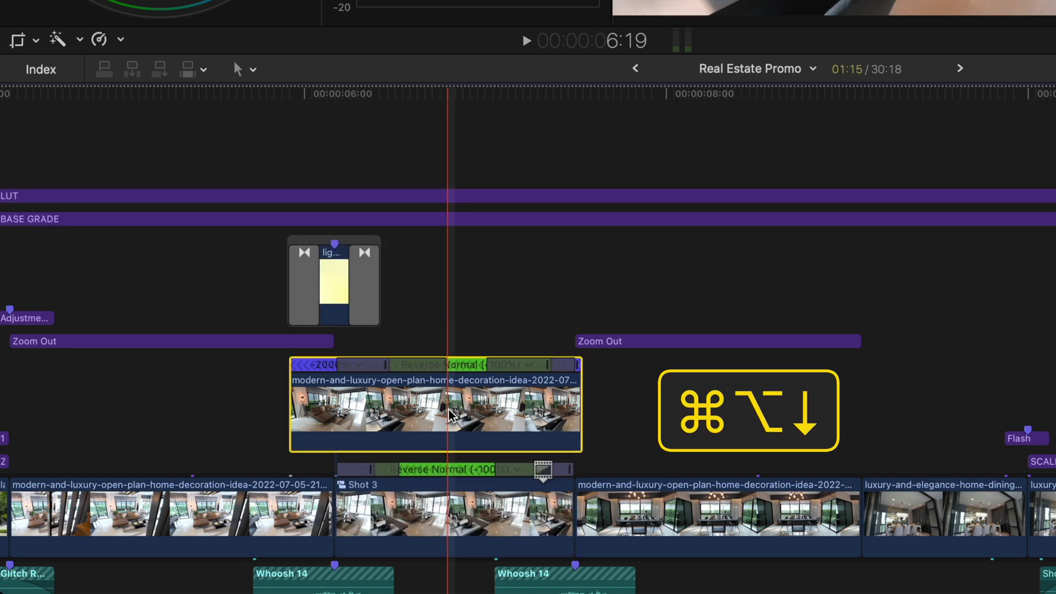
key("Delete")
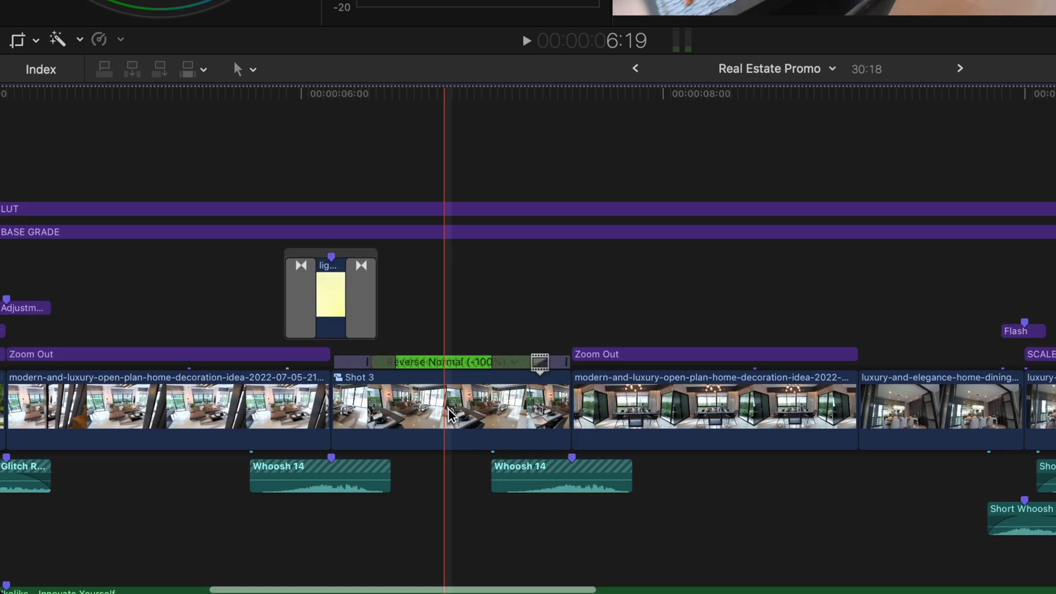
left_click(448, 417)
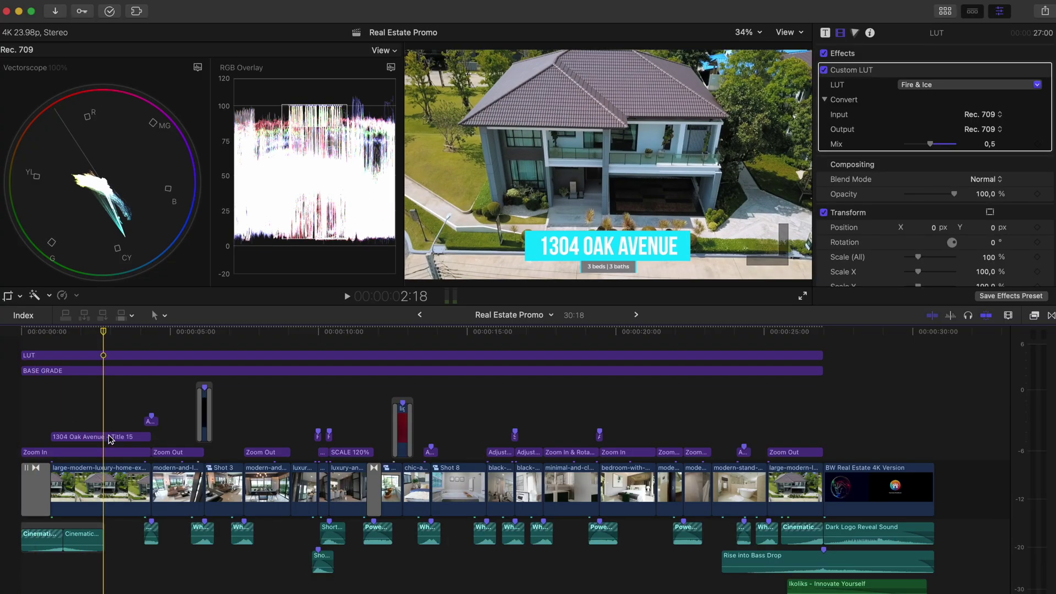
Step: Turn the property title into a compound clip named Property Info
key("alt+g")
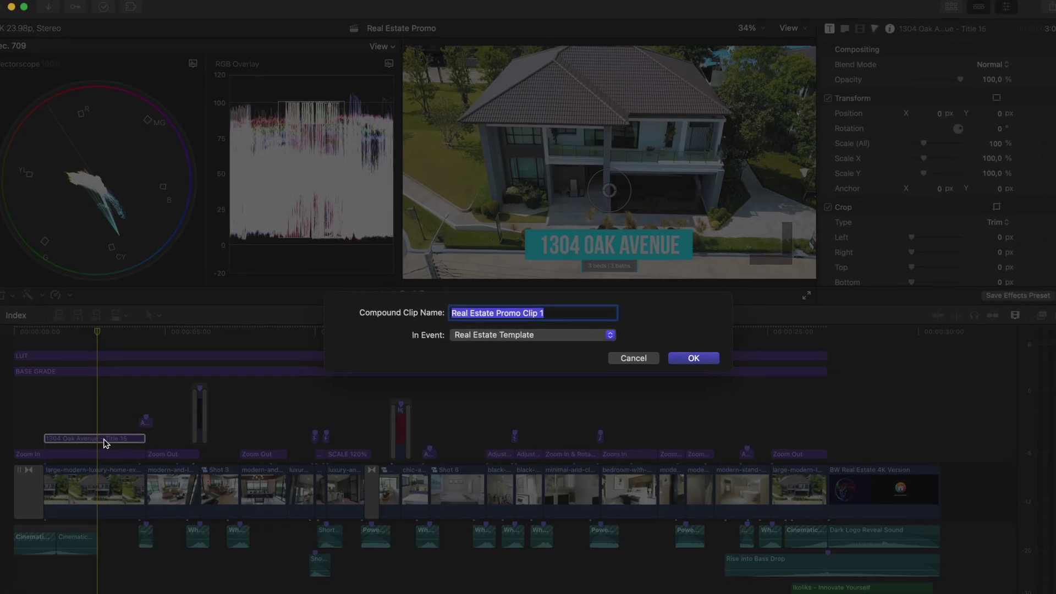
type("Property")
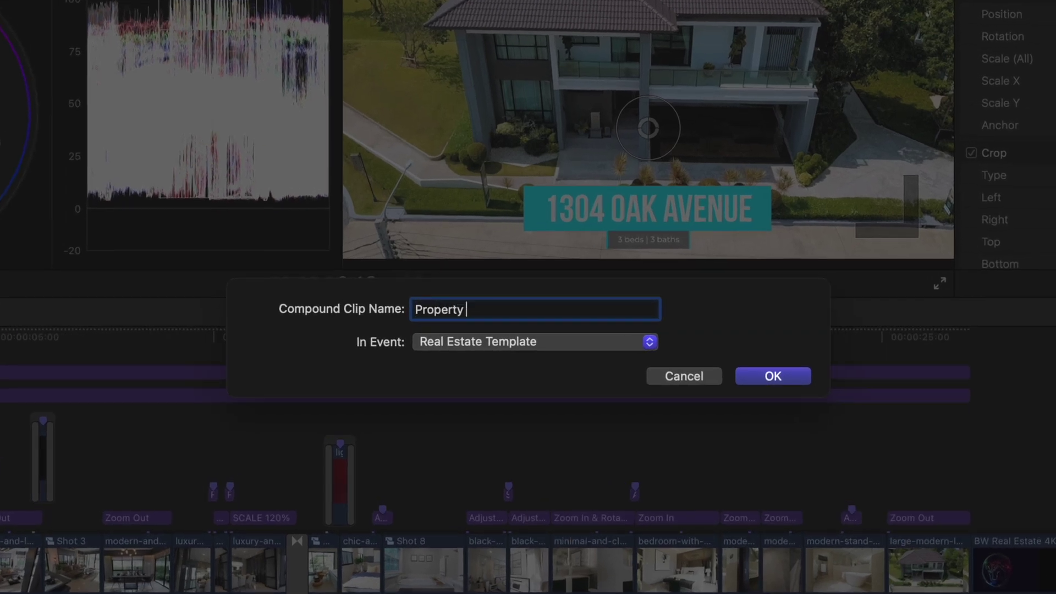
type(" Info")
key("Return")
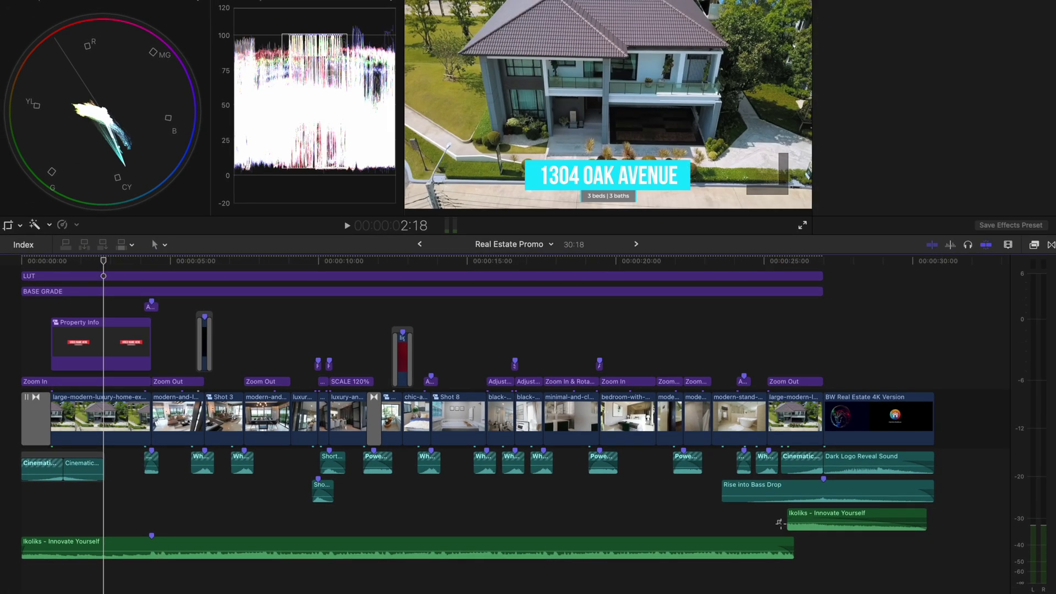
Step: Combine both music clips into one compound clip named Music
left_click_drag(779, 522, 806, 546)
key("alt+g")
type("Music")
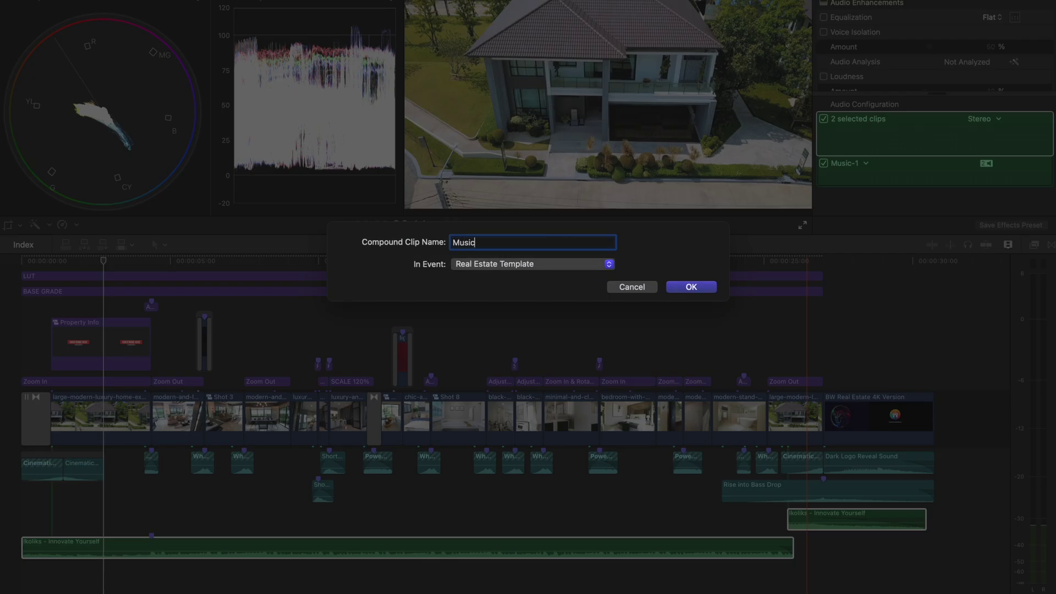
key("Return")
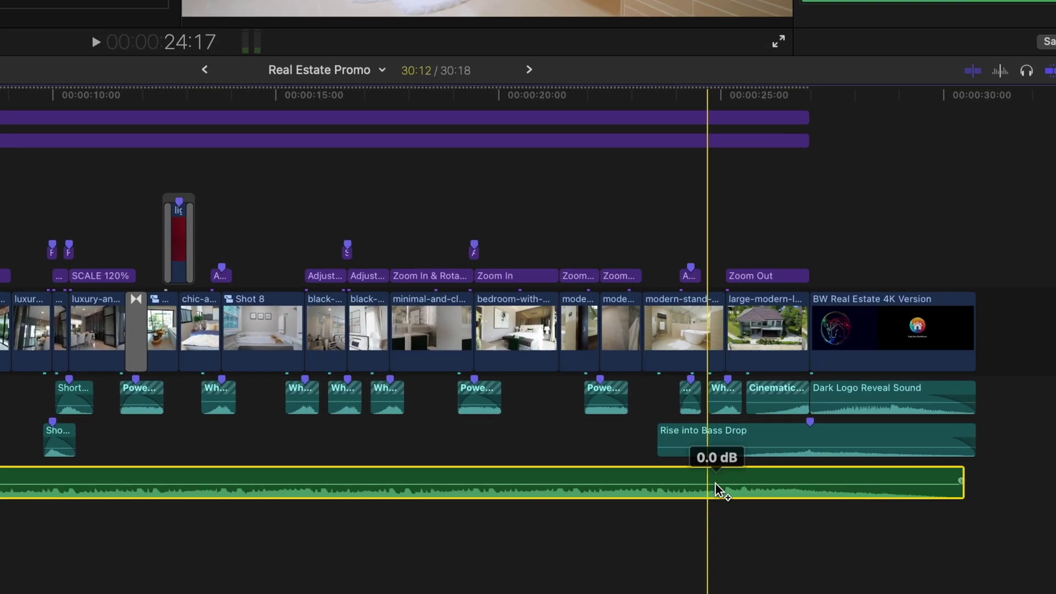
Step: Add two volume keyframes to lower the music's ending and give it a fade-out
left_click(761, 521, "alt")
left_click(854, 522, "alt")
left_click_drag(856, 485, 862, 487)
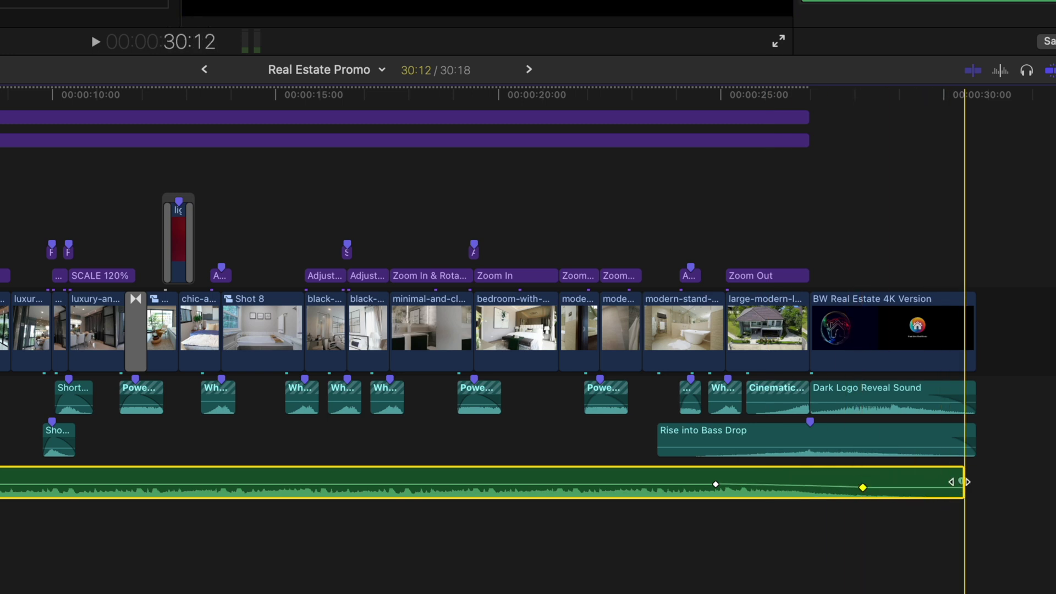
left_click_drag(960, 481, 731, 478)
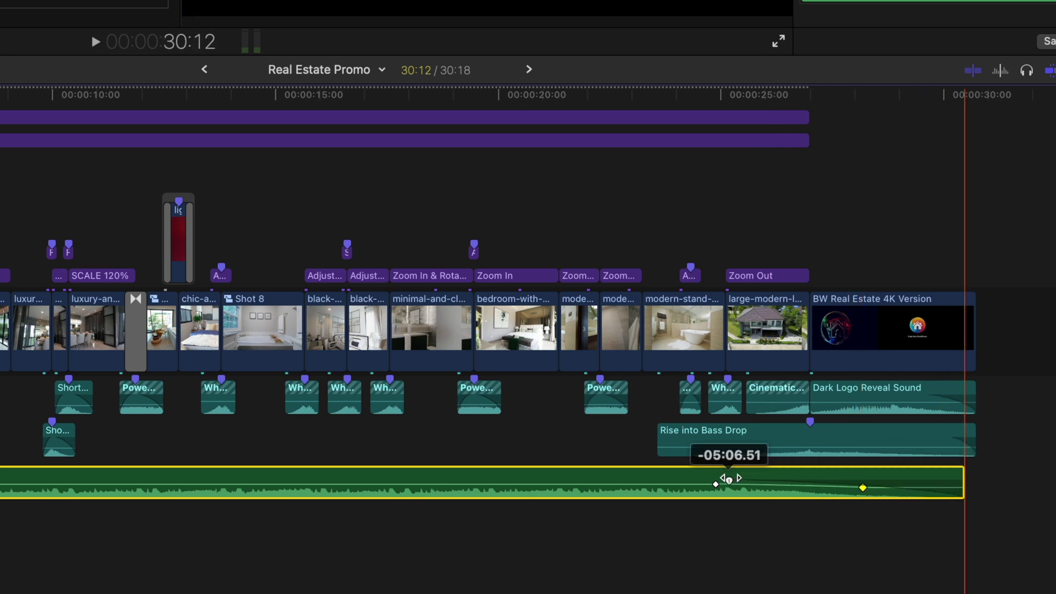
left_click(42, 272)
Step: Inside Shot 3, add a lengthened Basic Title and edit its text to read 'Shot #3'
double_click(44, 325)
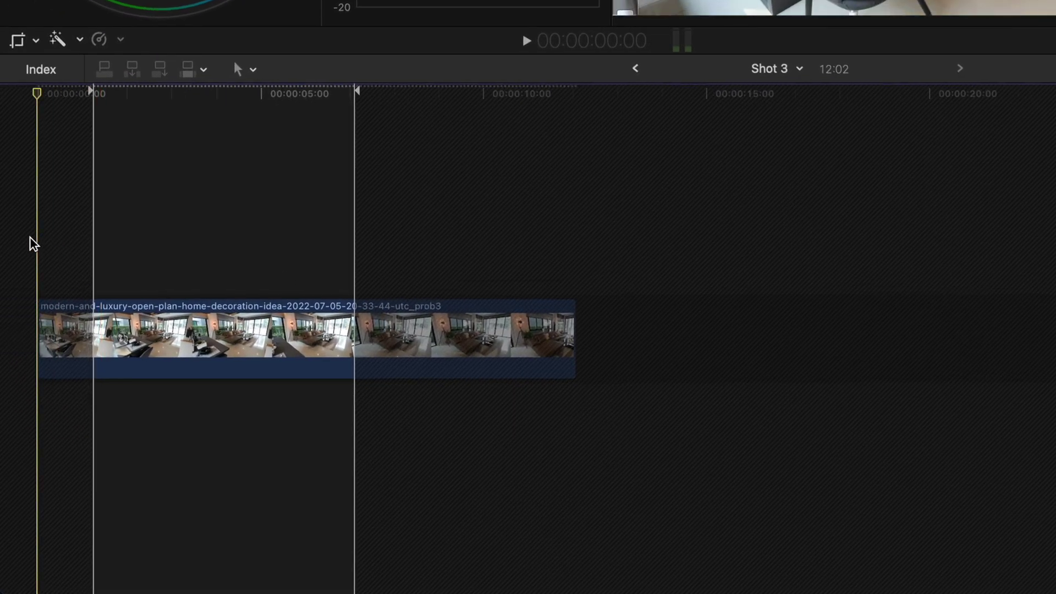
key("ctrl+t")
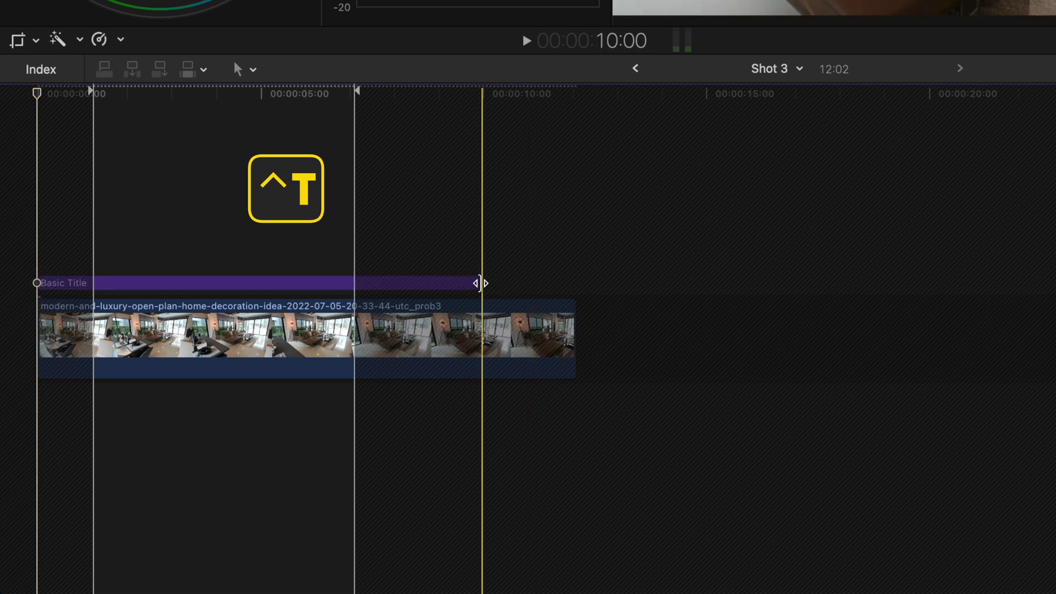
left_click_drag(480, 282, 573, 283)
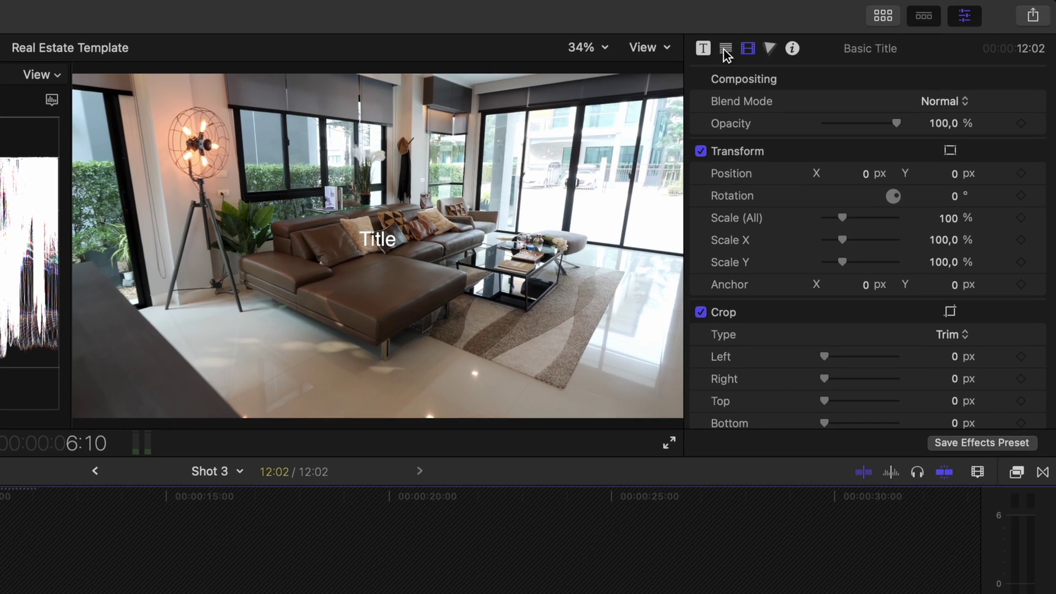
left_click(726, 49)
left_click(783, 159)
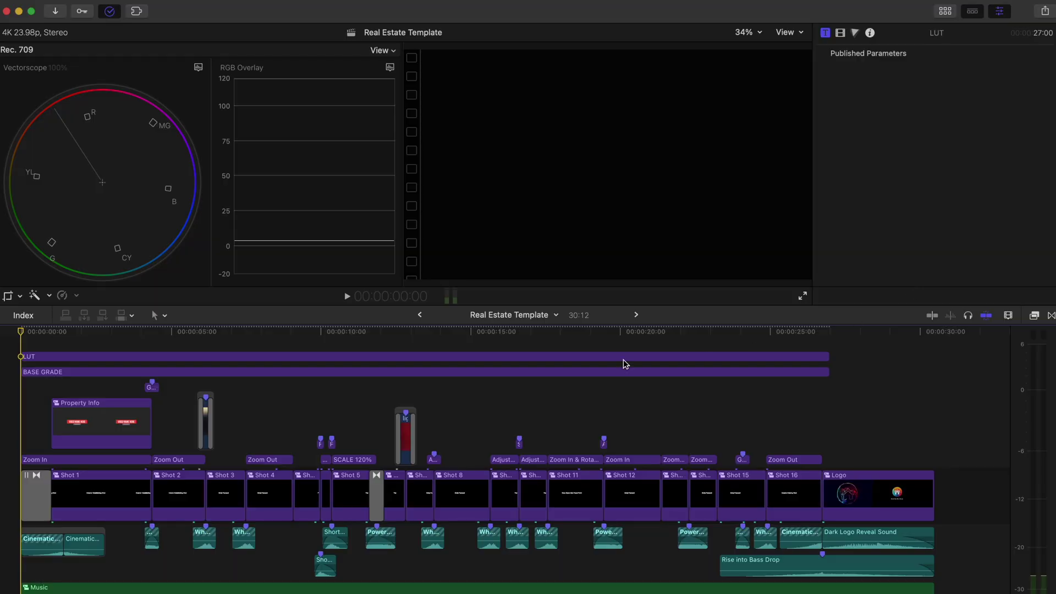
Step: Inspect the template's LUT, BASE GRADE, SCALE 120% and small adjustment layers
left_click(371, 357)
left_click(364, 373)
left_click(351, 460)
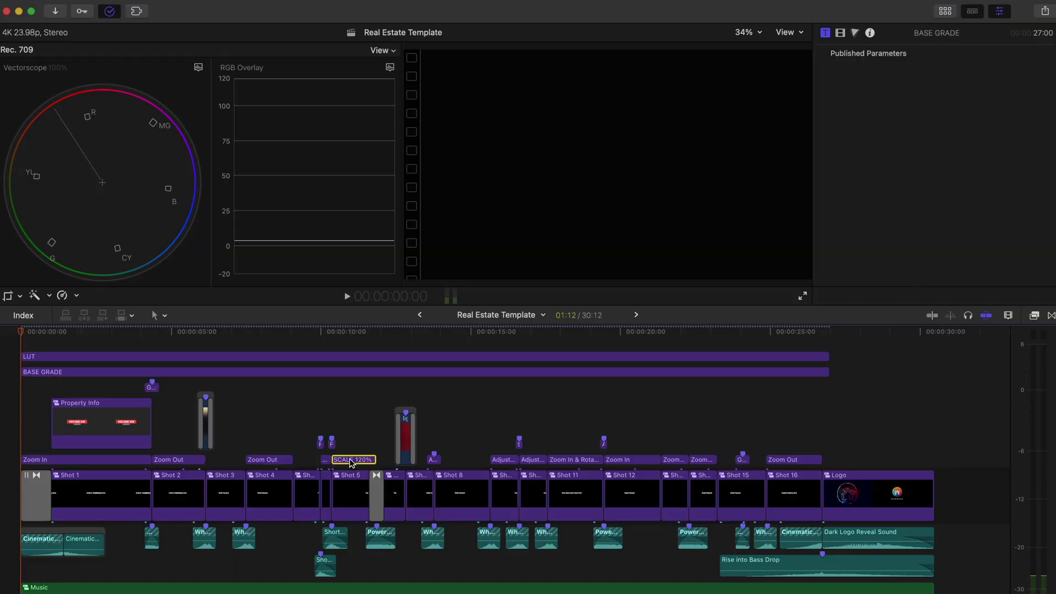
left_click(433, 459)
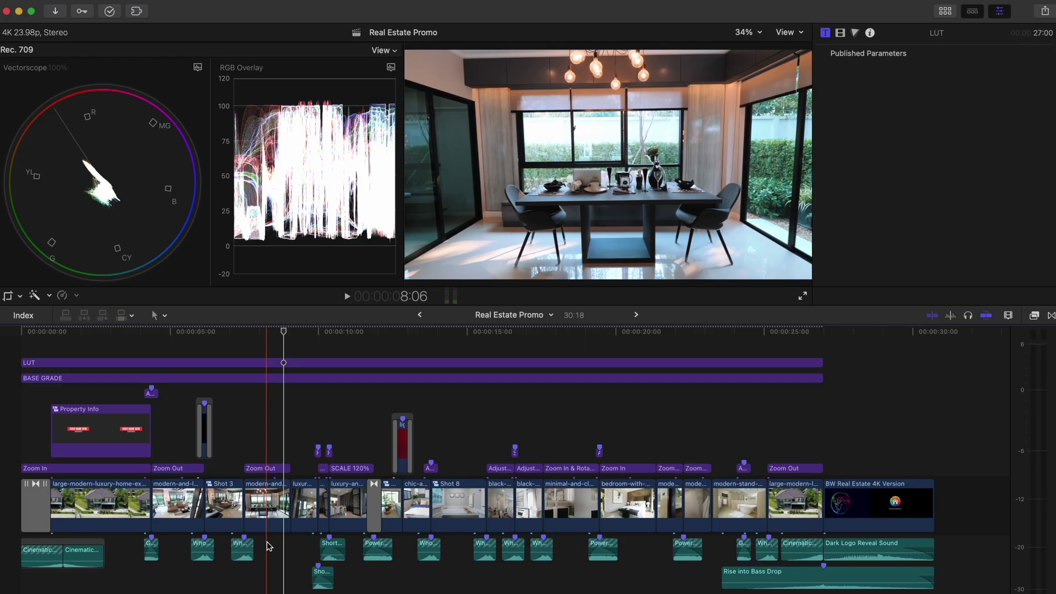
Step: Briefly open the Shot 3 compound clip, then return to the Real Estate Promo timeline
left_click(242, 546)
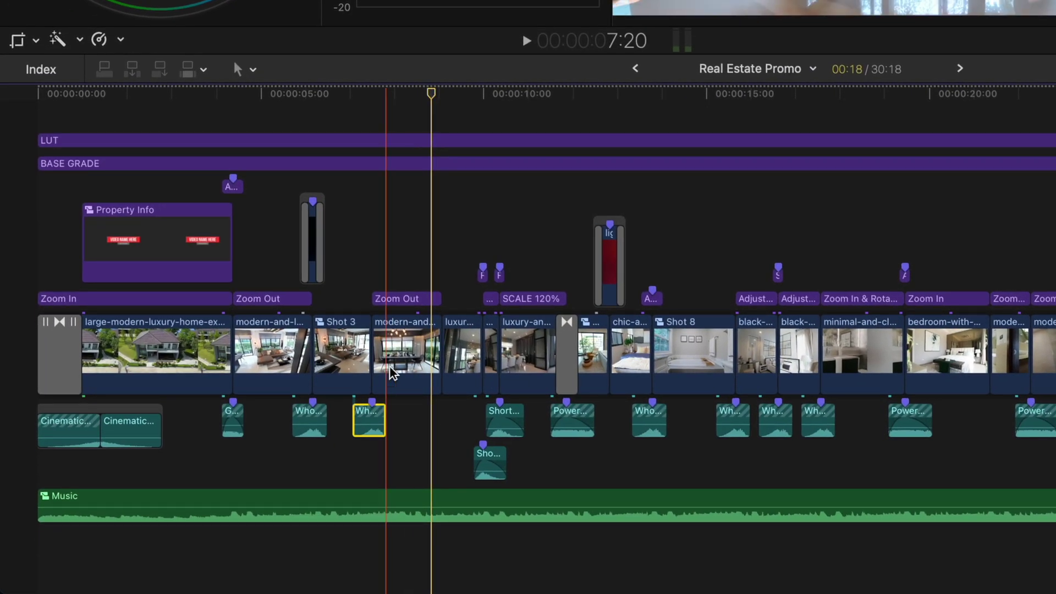
left_click(273, 447)
double_click(348, 353)
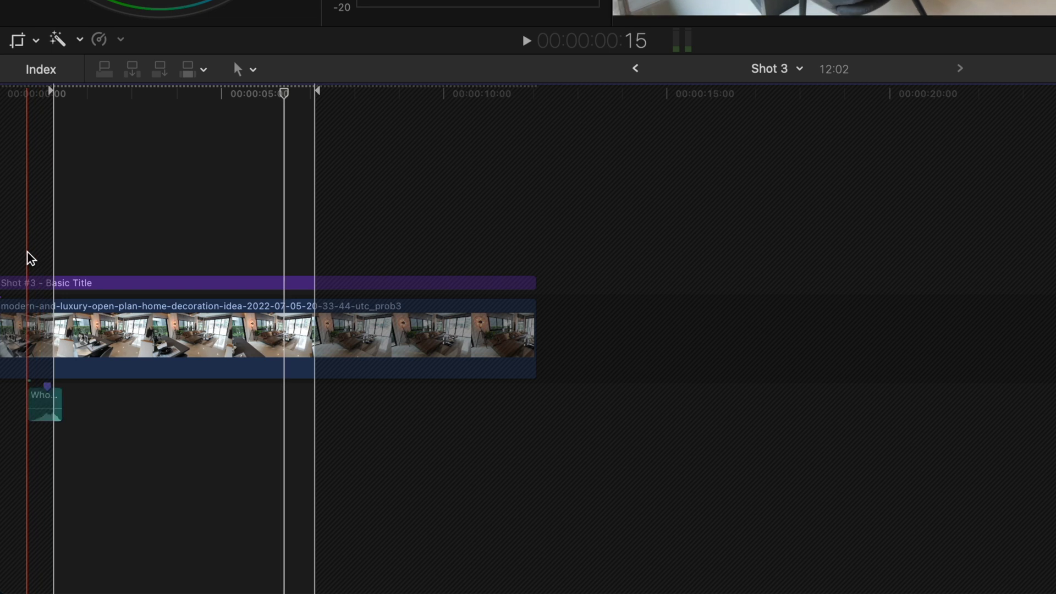
left_click(635, 68)
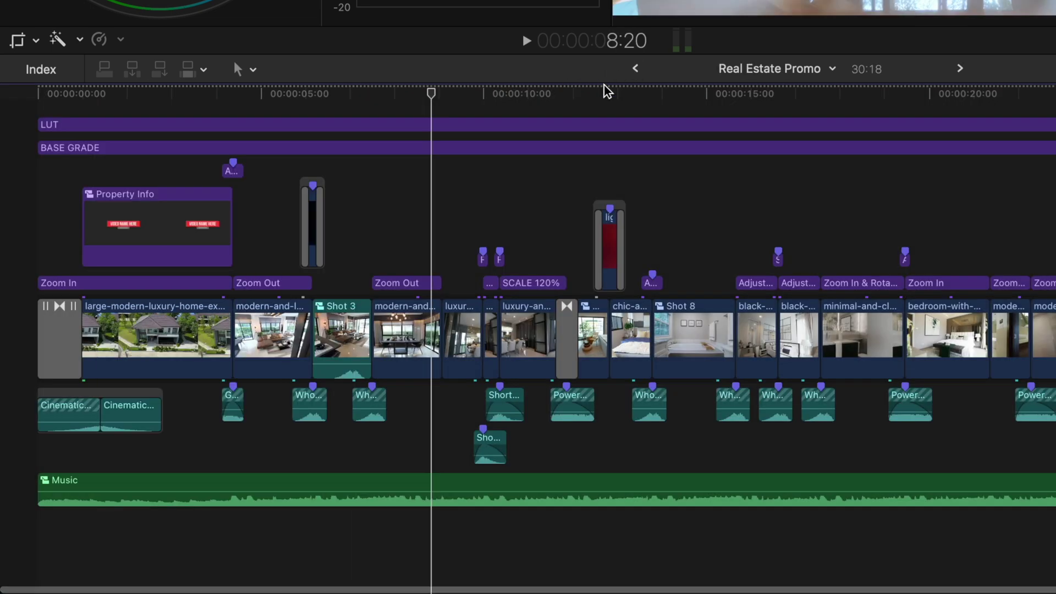
Step: Zoom in on Shot 3, detach and delete its audio, then fit the whole project
key("z")
left_click(370, 341)
key("a")
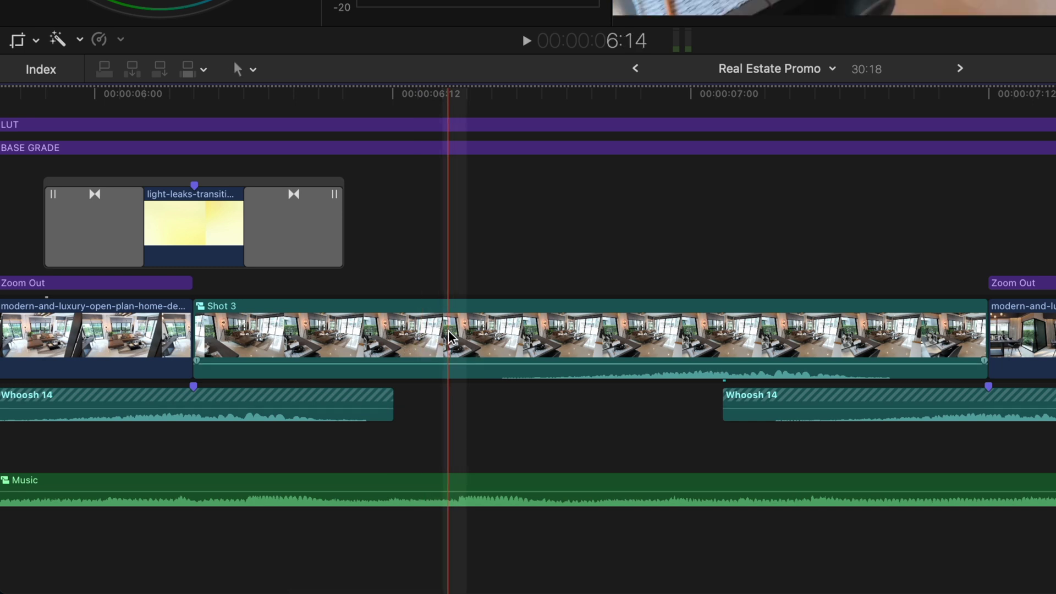
left_click(638, 333)
key("ctrl+shift+s")
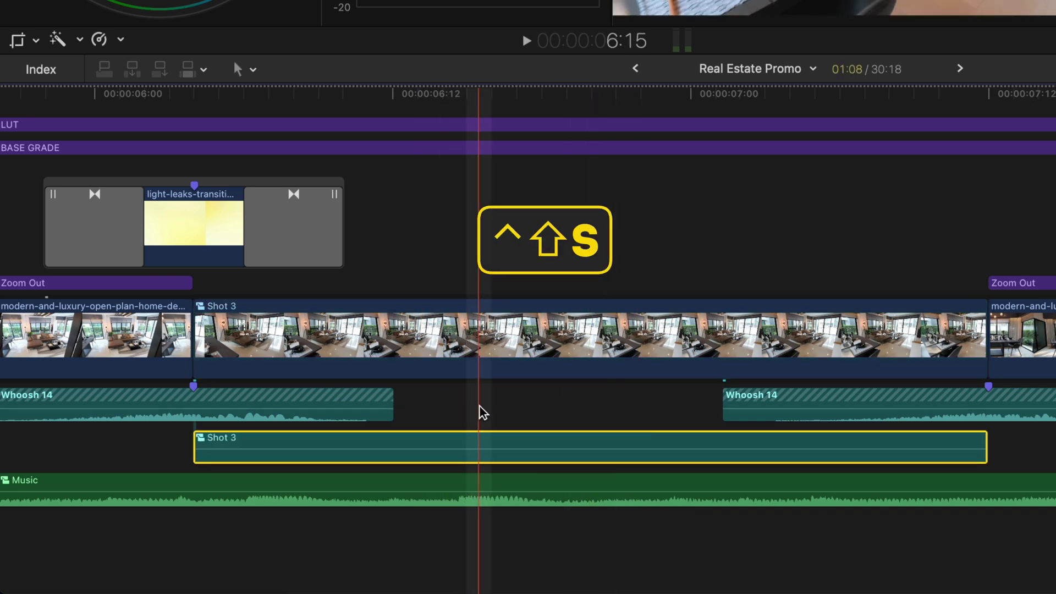
key("Delete")
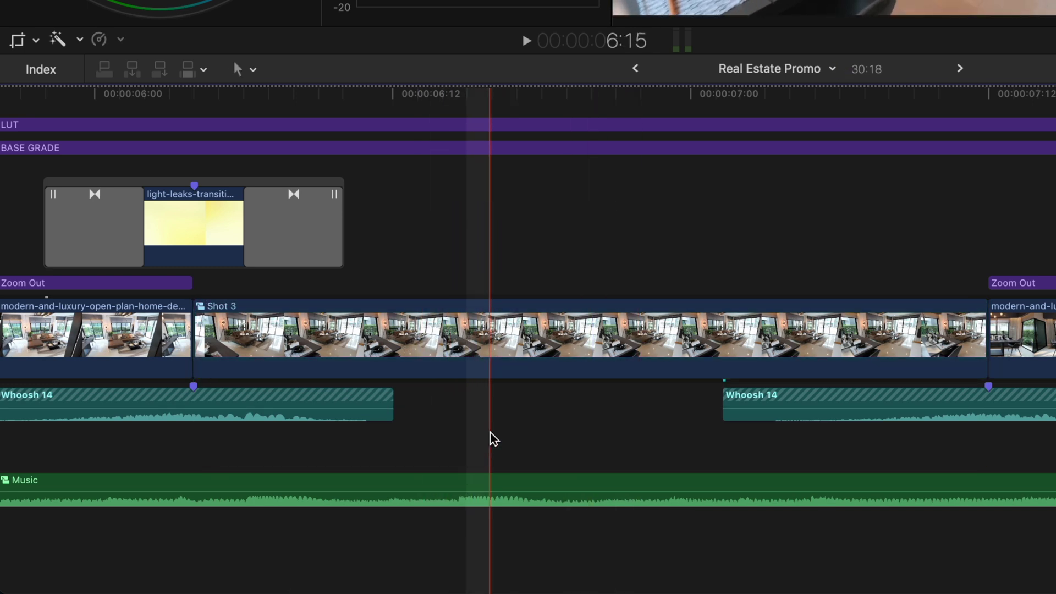
key("shift+z")
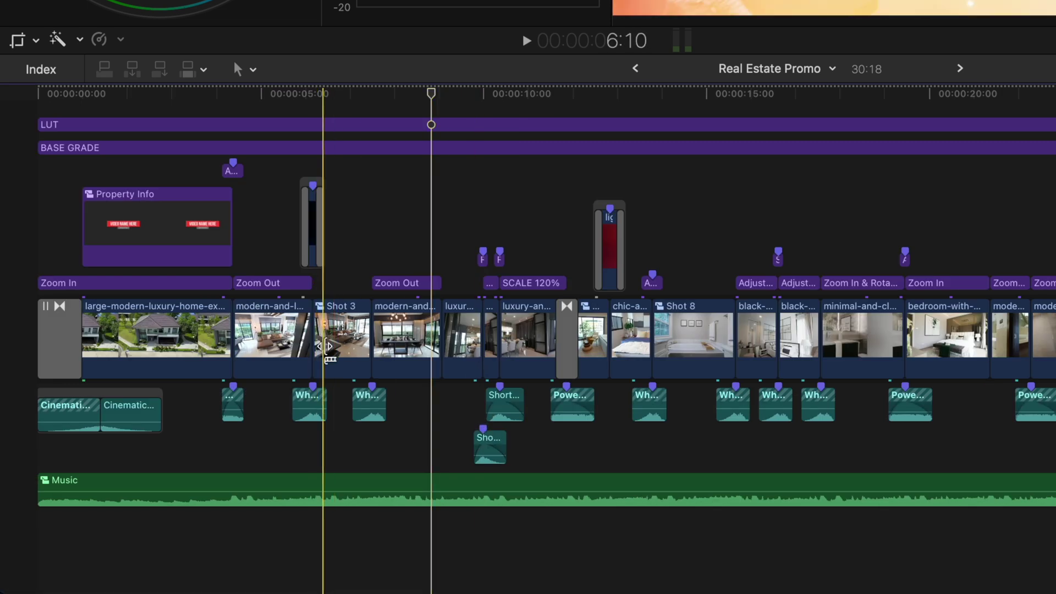
Step: Open Shot 3 and select its video clip and short sound effect clip
double_click(350, 344)
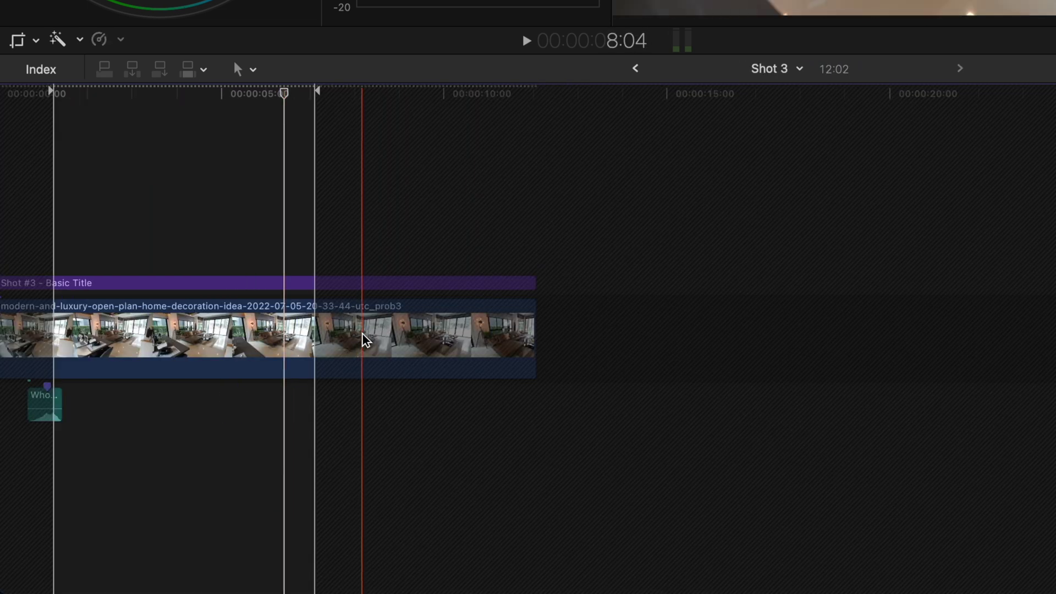
left_click(360, 345)
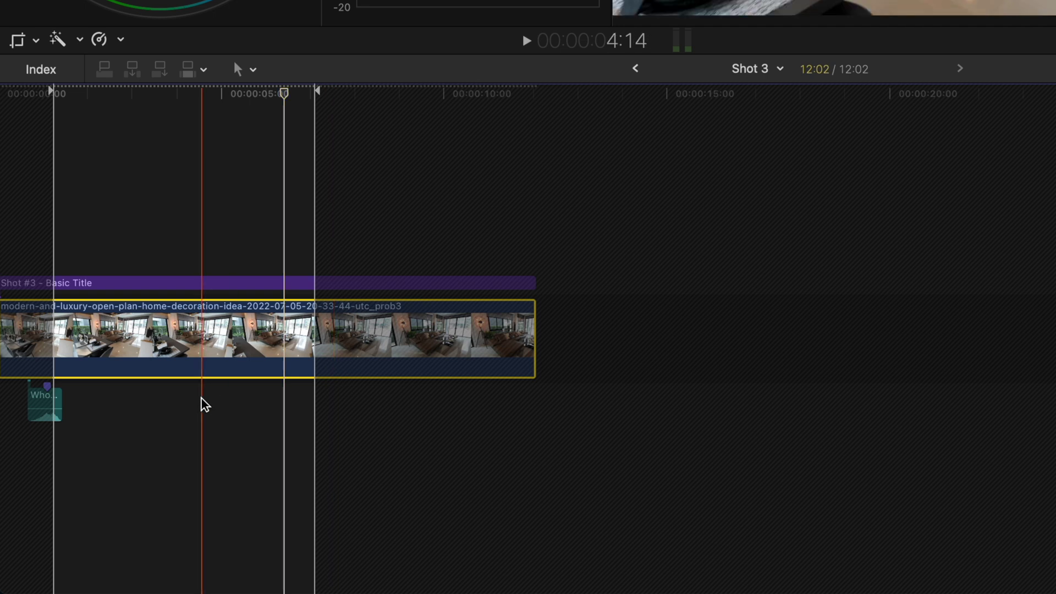
left_click_drag(203, 400, 51, 434)
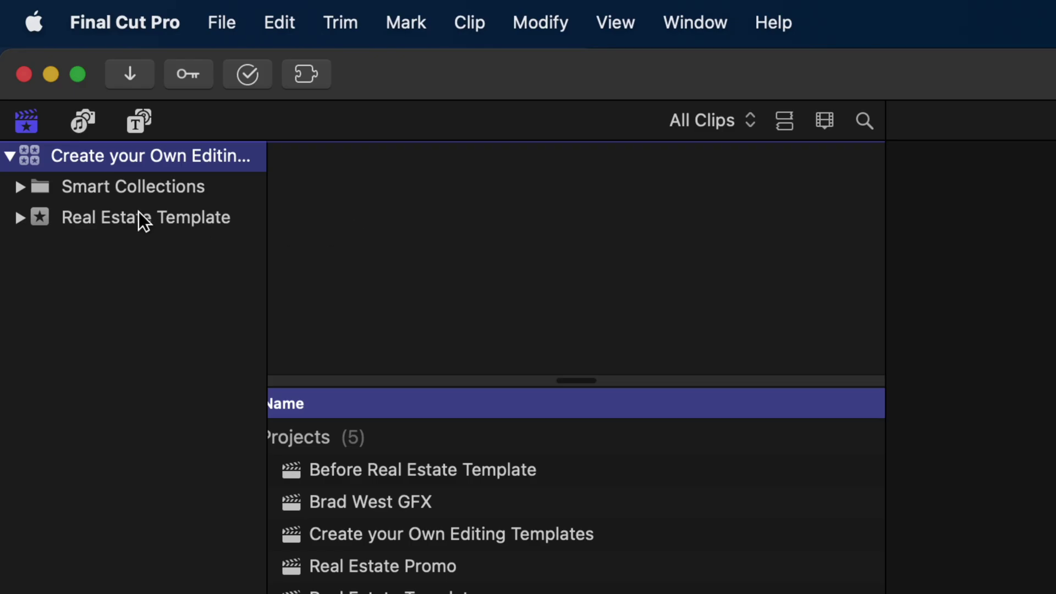
Step: Create a new smart collection named Placeholders
left_click(20, 187)
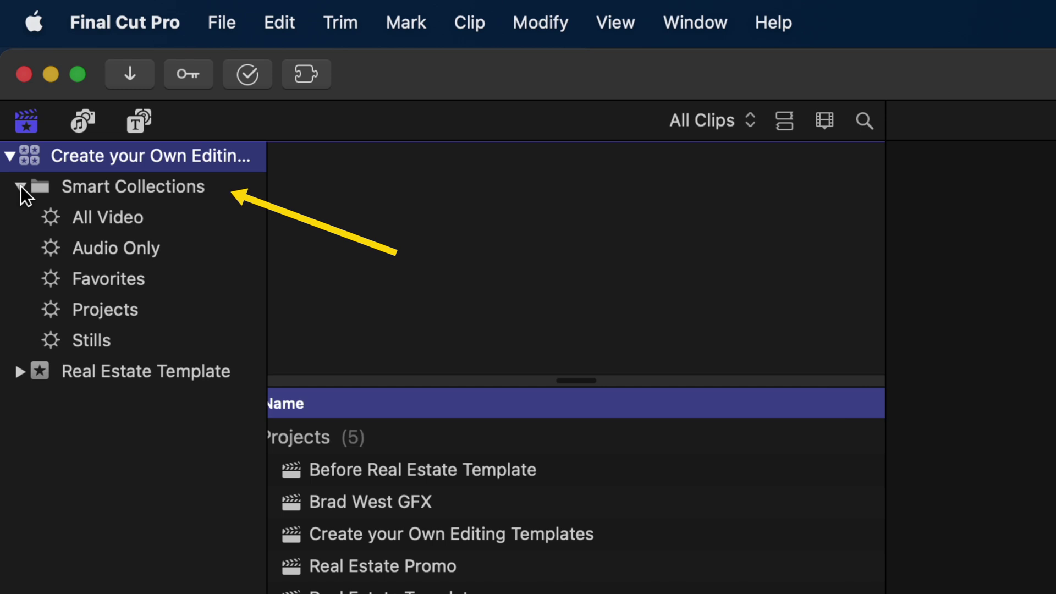
right_click(105, 186)
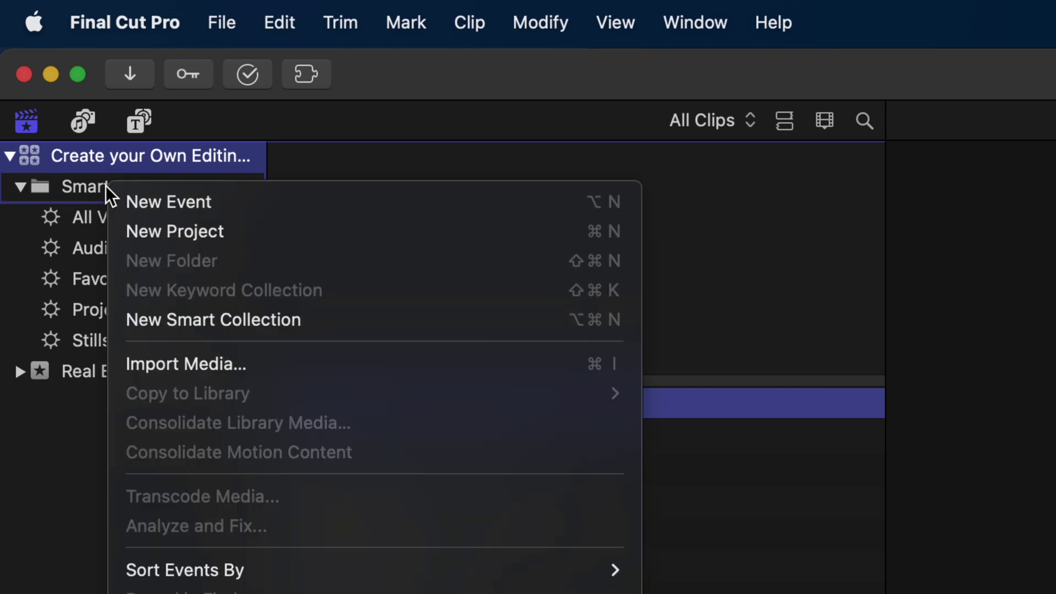
left_click(350, 319)
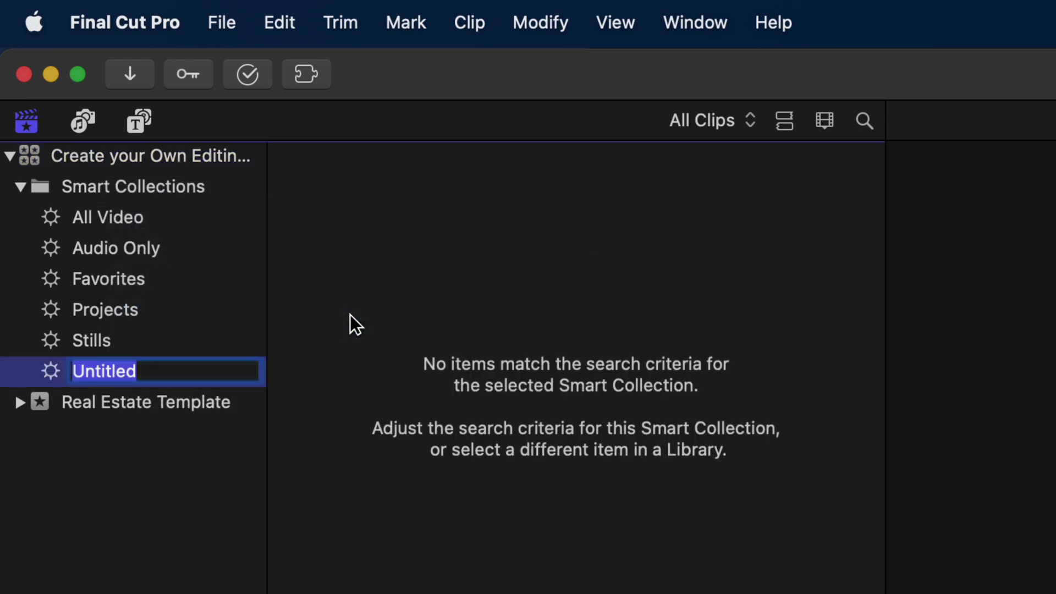
type("Placeholders")
key("Return")
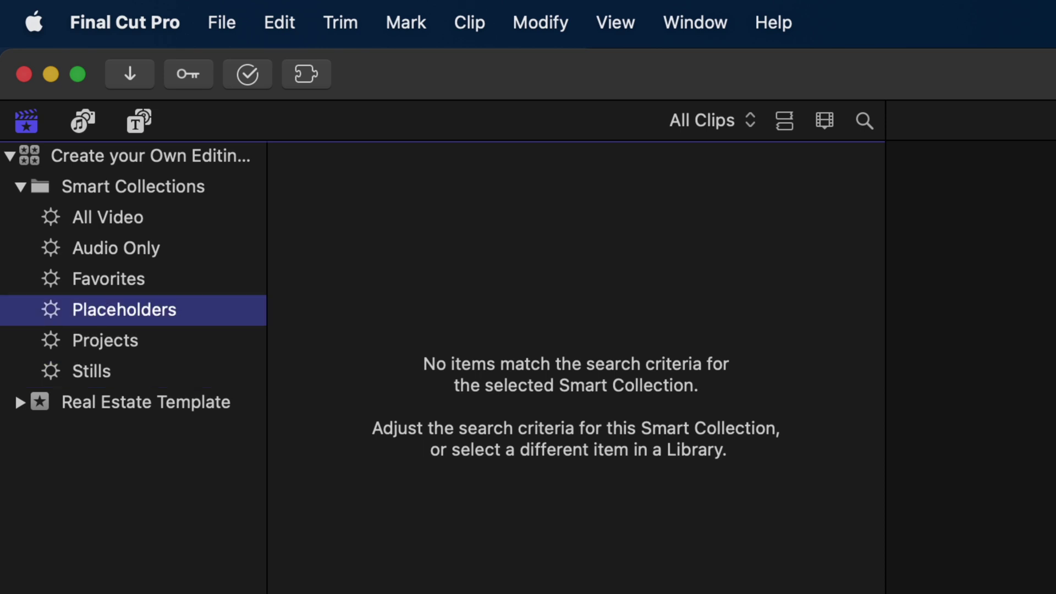
Step: Set the Placeholders collection's rule to Type Is Compound
double_click(141, 319)
left_click(881, 176)
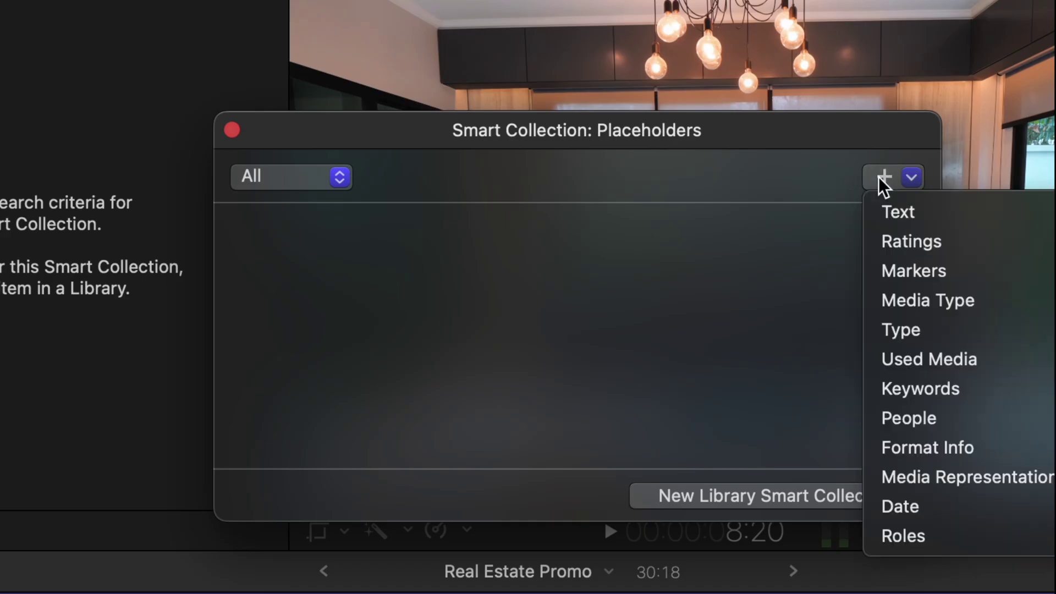
left_click(903, 321)
left_click(557, 232)
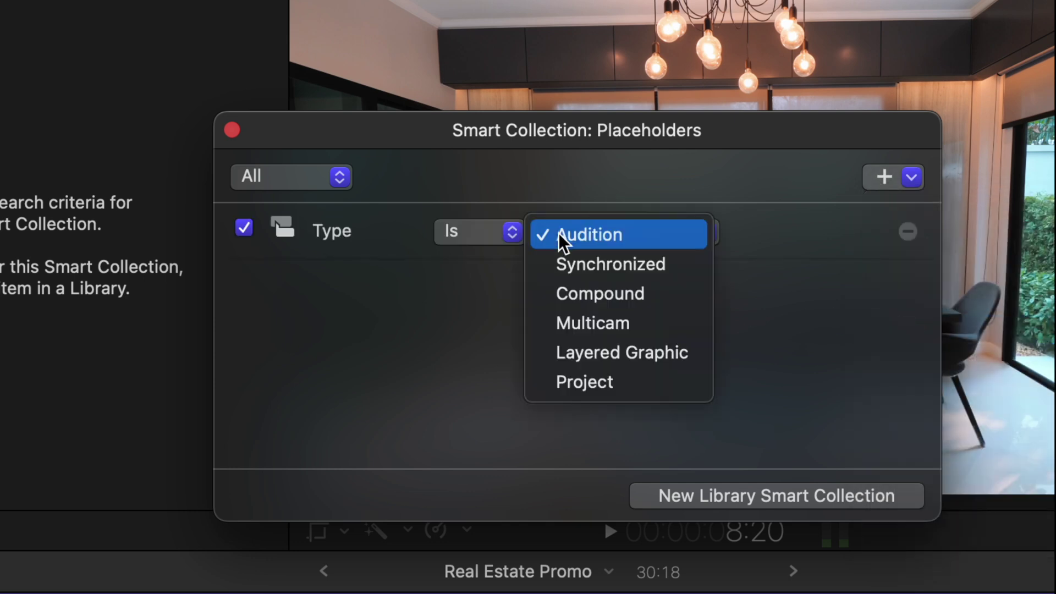
left_click(562, 287)
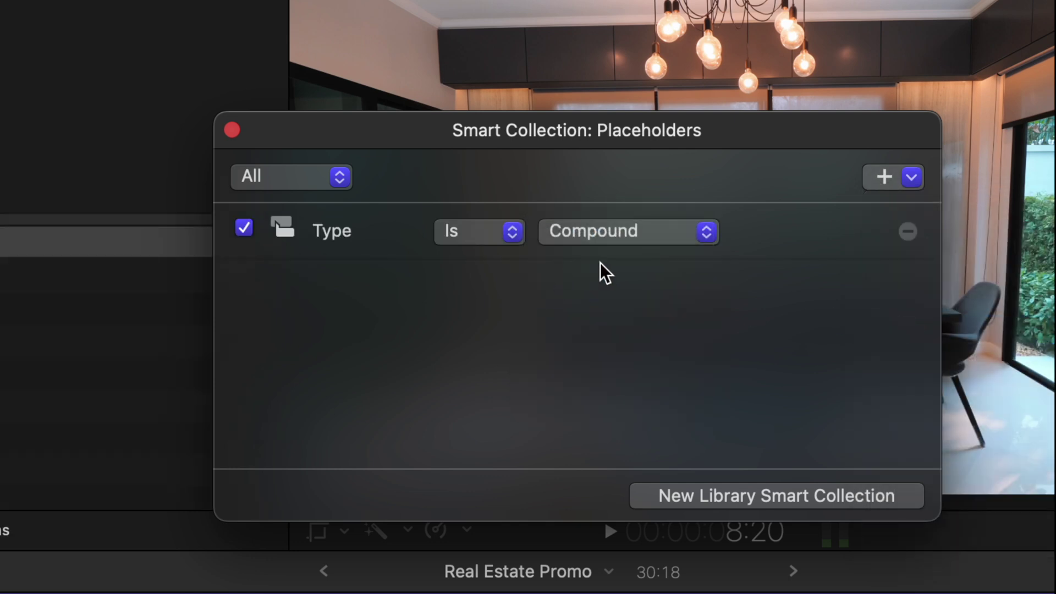
left_click(232, 130)
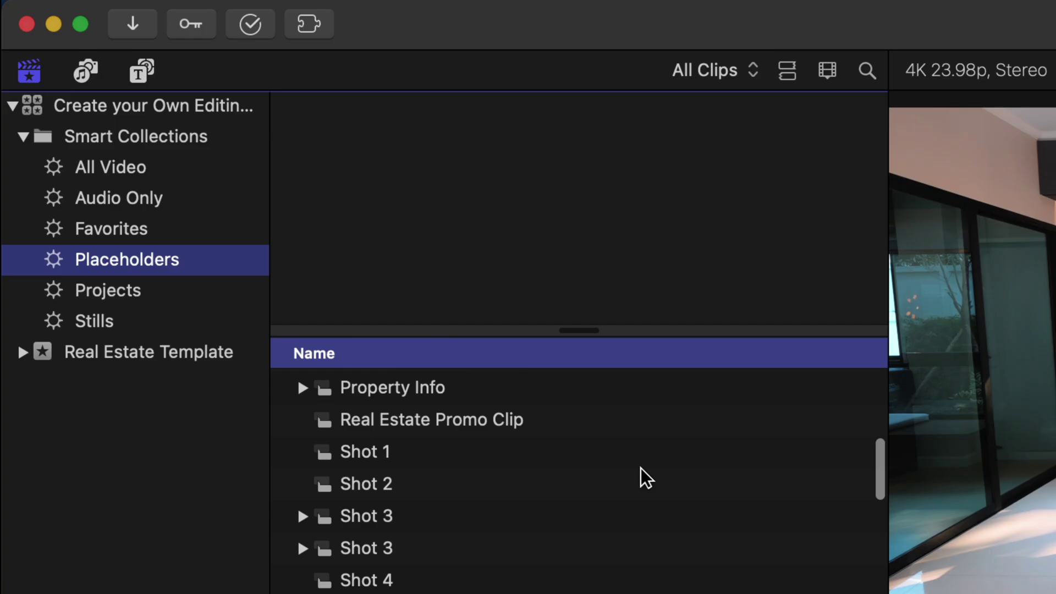
scroll(642, 467, "down", 10)
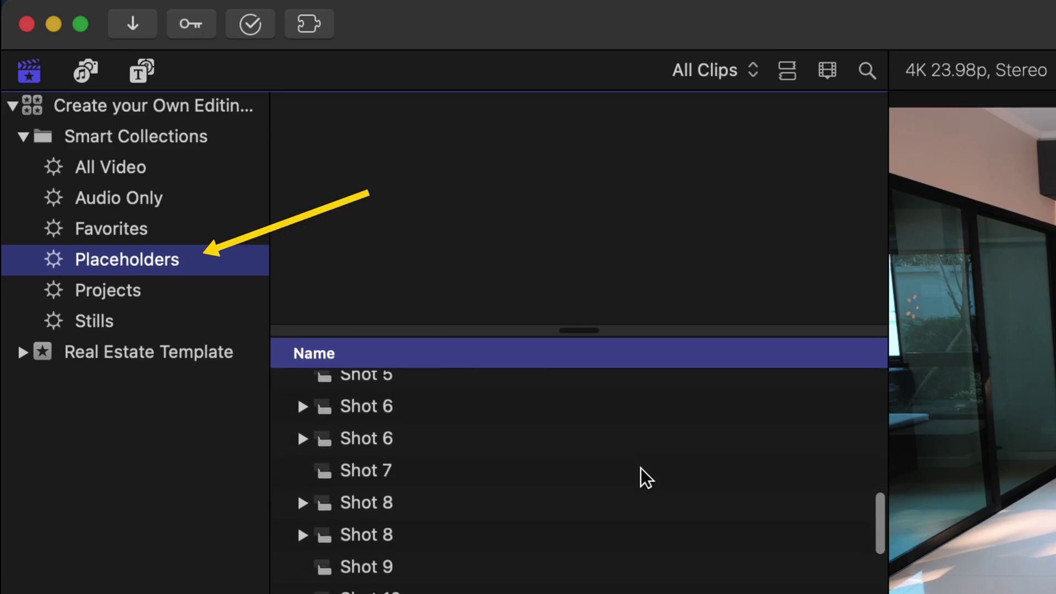
Step: Create another smart collection named Clips
scroll(641, 468, "down", 5)
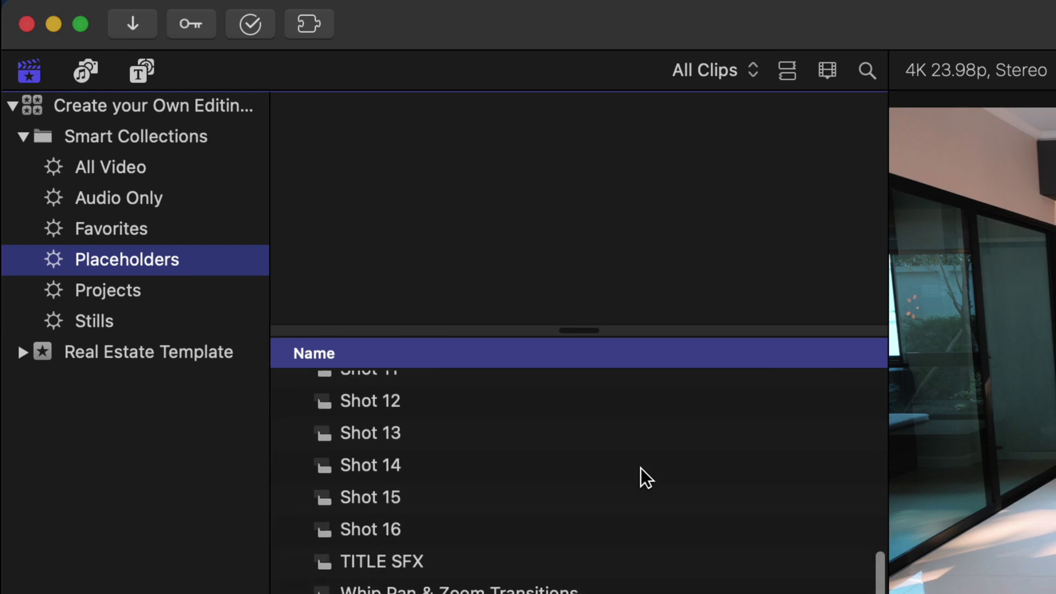
right_click(164, 144)
left_click(361, 275)
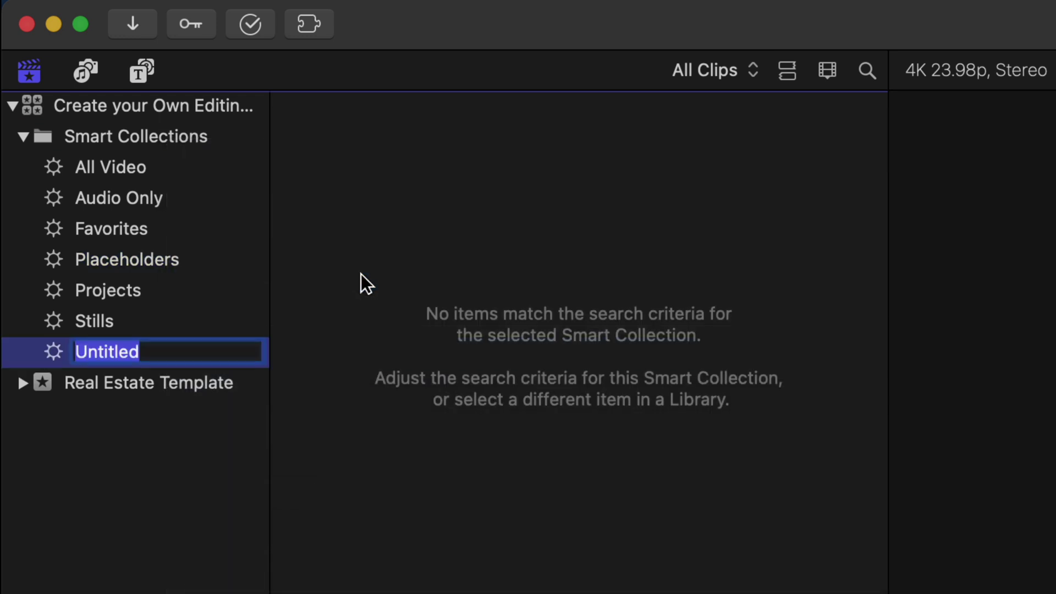
type("Clips")
key("Return")
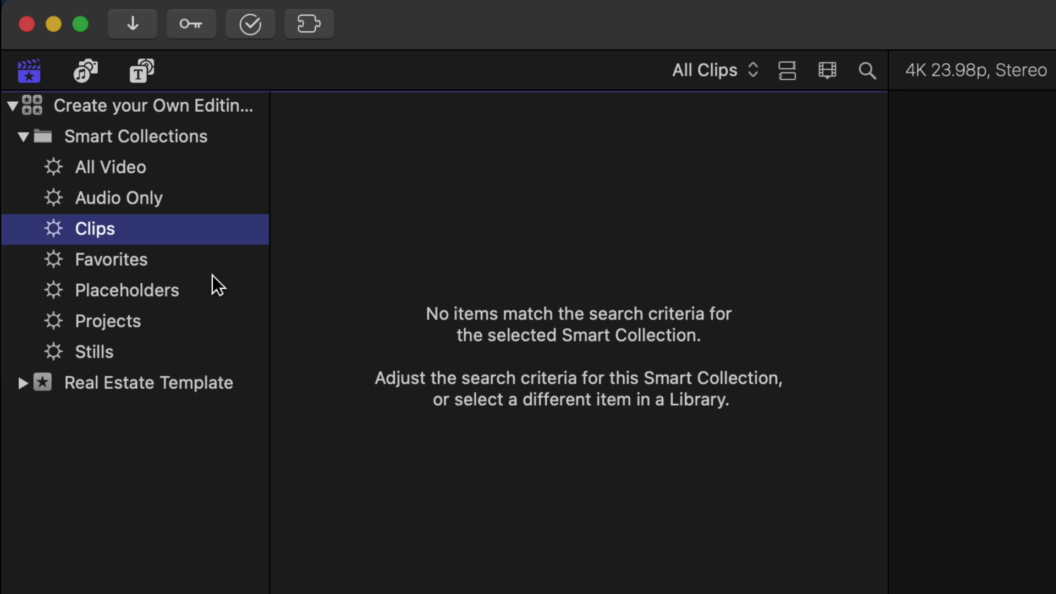
Step: Add Clips rules Type Is Not Project and Type Is Not Compound
double_click(113, 233)
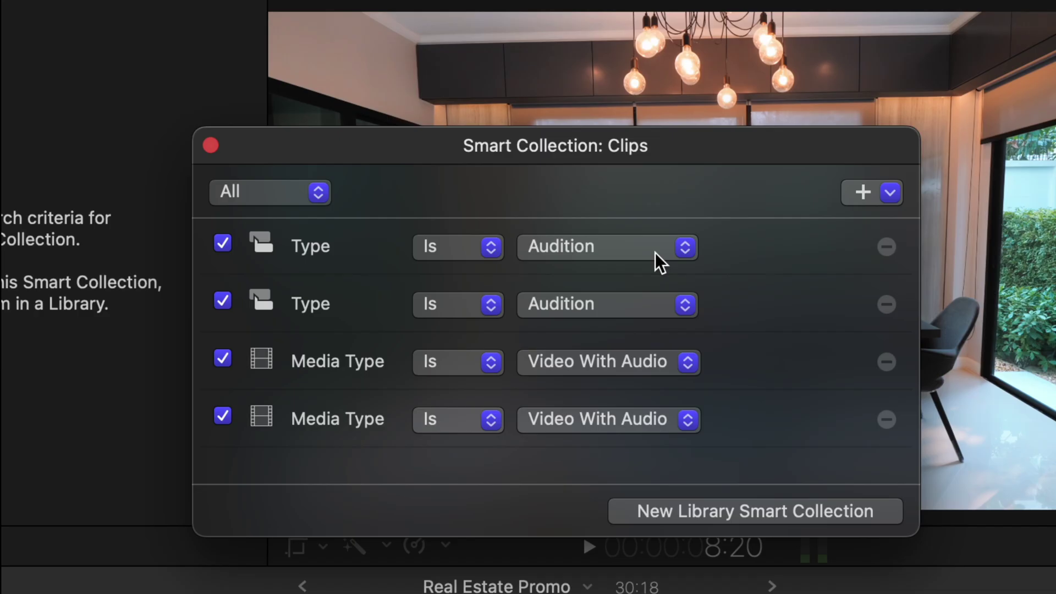
left_click(473, 246)
left_click(450, 278)
left_click(527, 248)
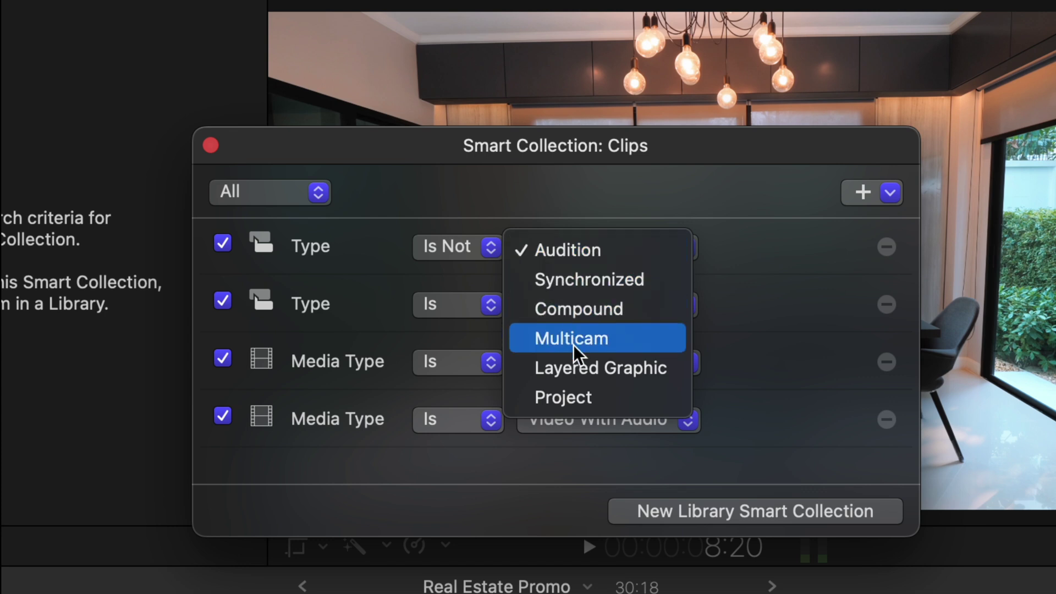
left_click(566, 396)
left_click(488, 295)
left_click(477, 330)
left_click(552, 298)
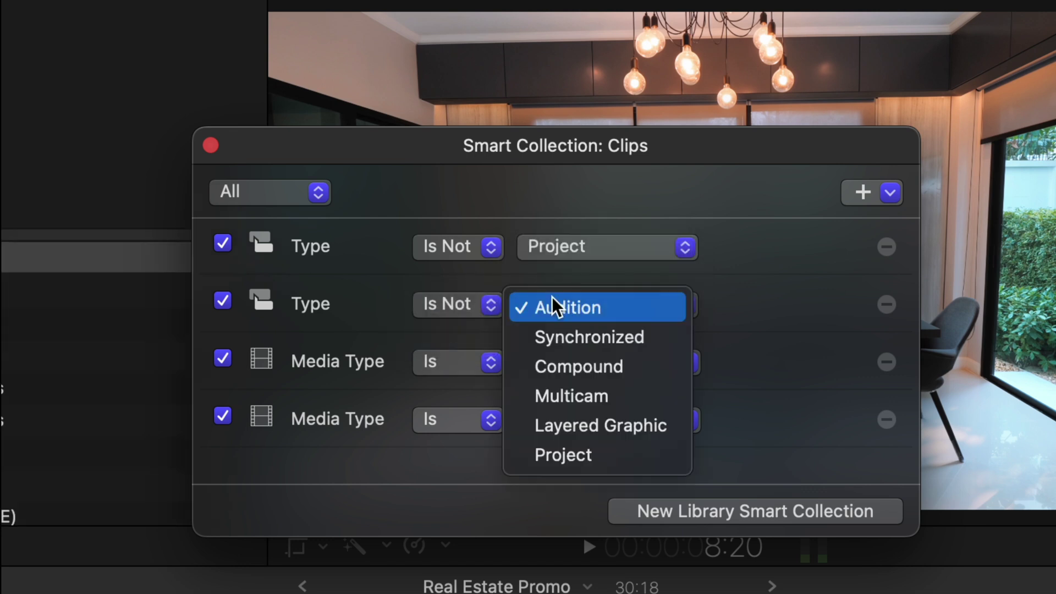
left_click(550, 363)
Step: Add Clips rules Media Type Is Not Audio Only and Is Not Stills
left_click(477, 360)
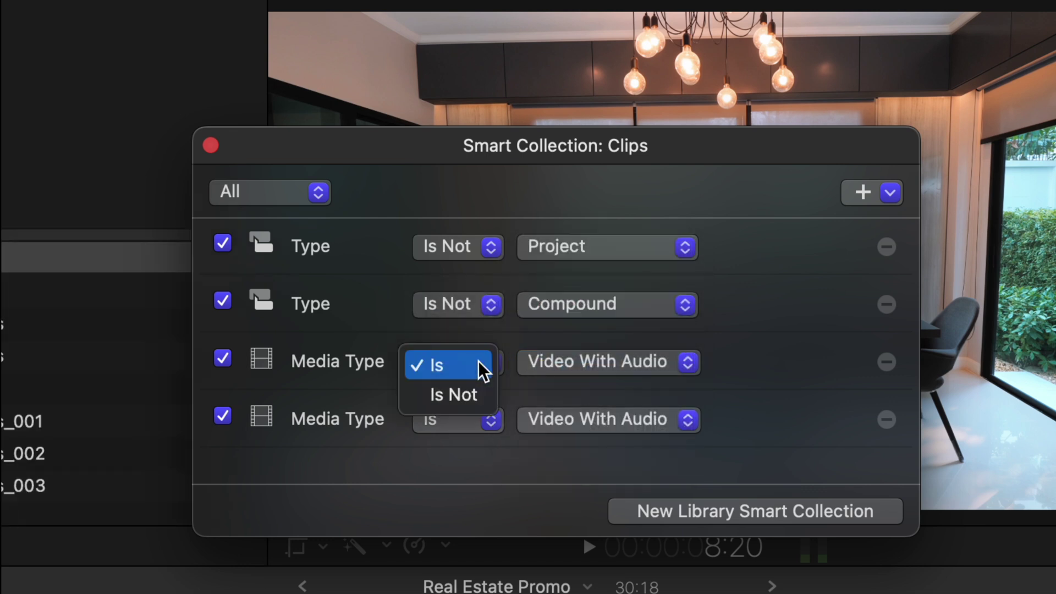
left_click(468, 394)
left_click(543, 364)
left_click(555, 423)
left_click(457, 420)
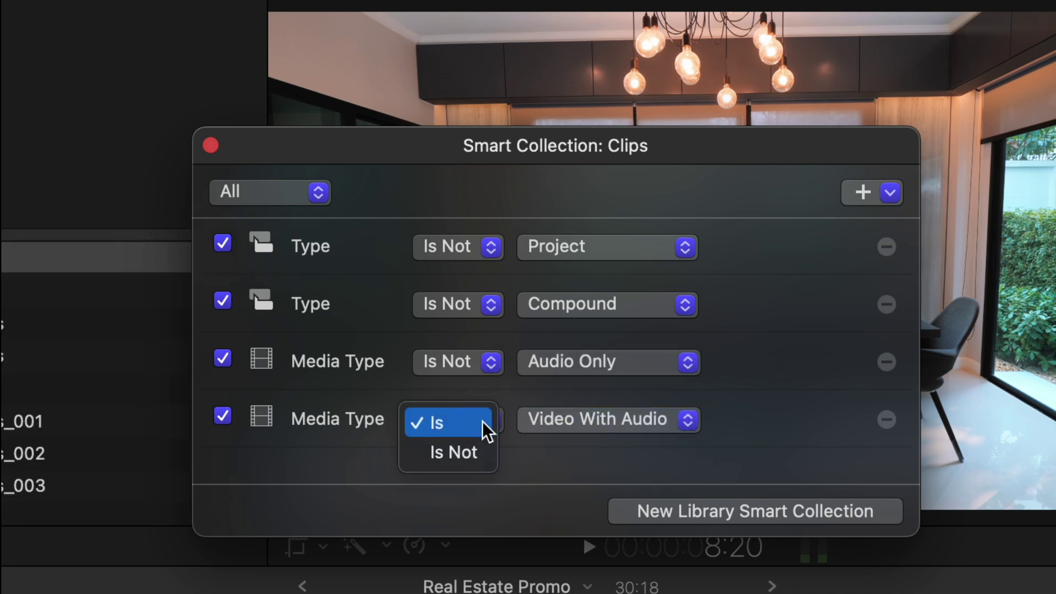
left_click(473, 450)
left_click(544, 424)
left_click(573, 507)
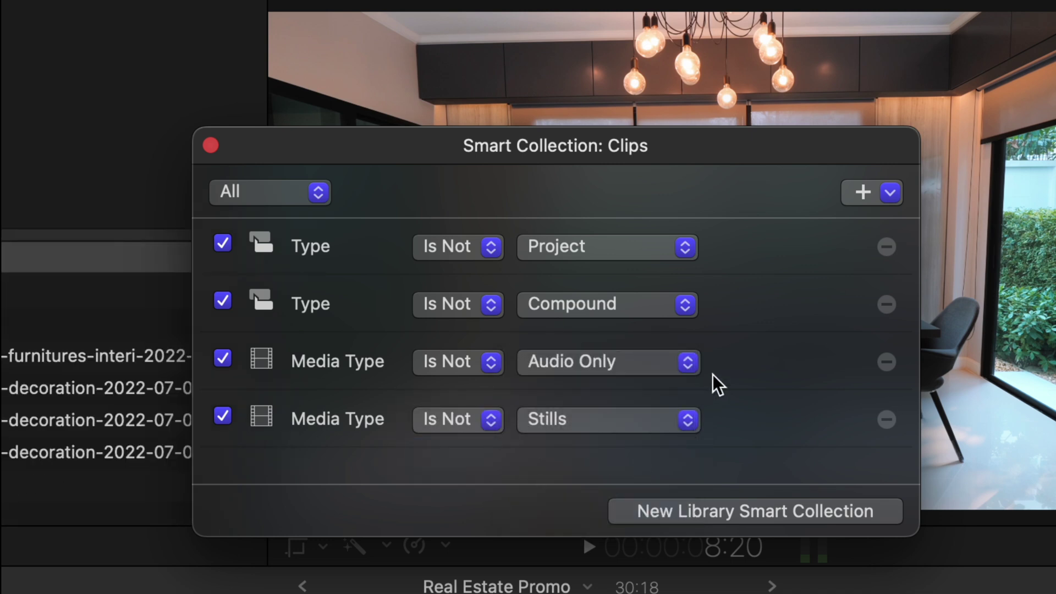
left_click(653, 419)
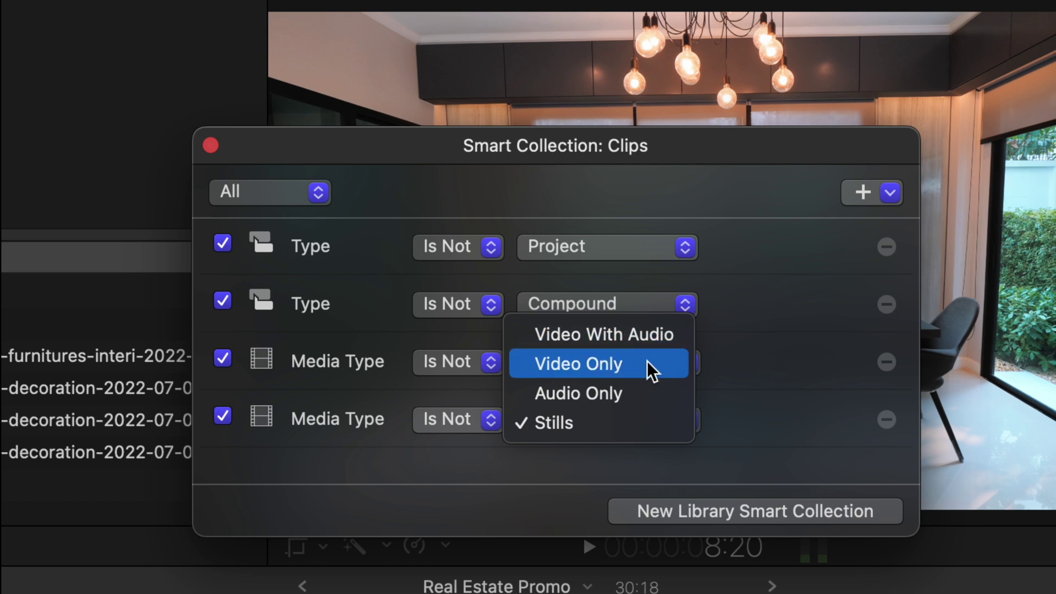
left_click(746, 258)
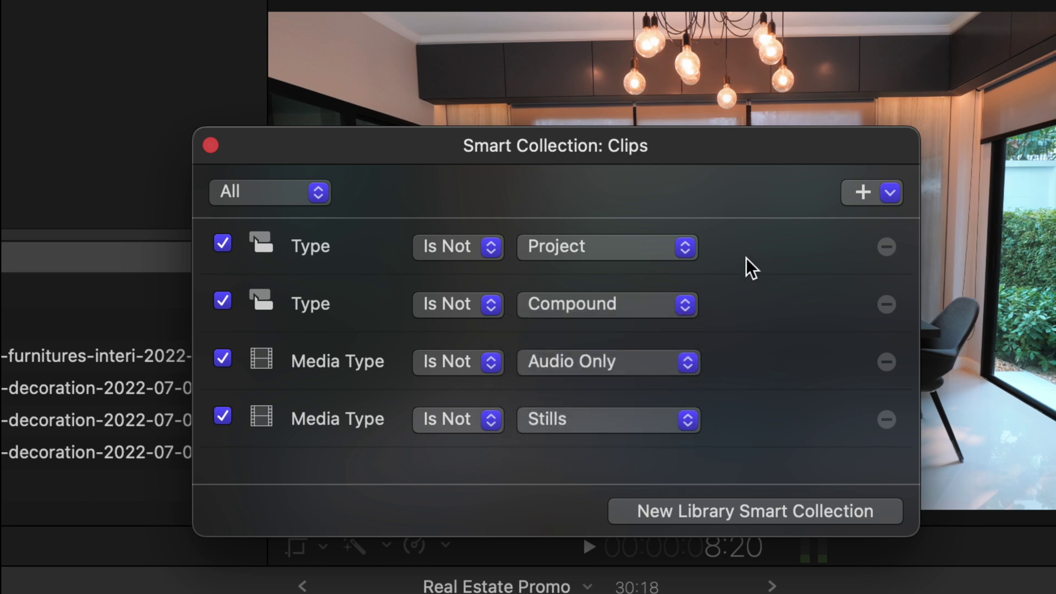
Step: In Shot 3, replace the video clip with a gap and move the Shot #3 title into it
left_click(211, 145)
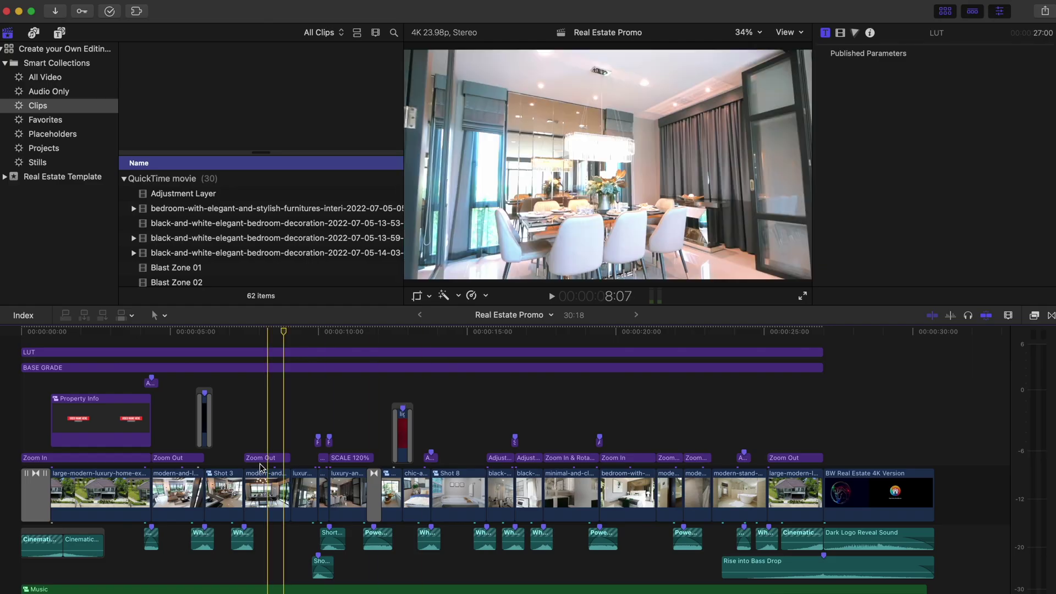
double_click(216, 496)
left_click(149, 487)
key("shift+Delete")
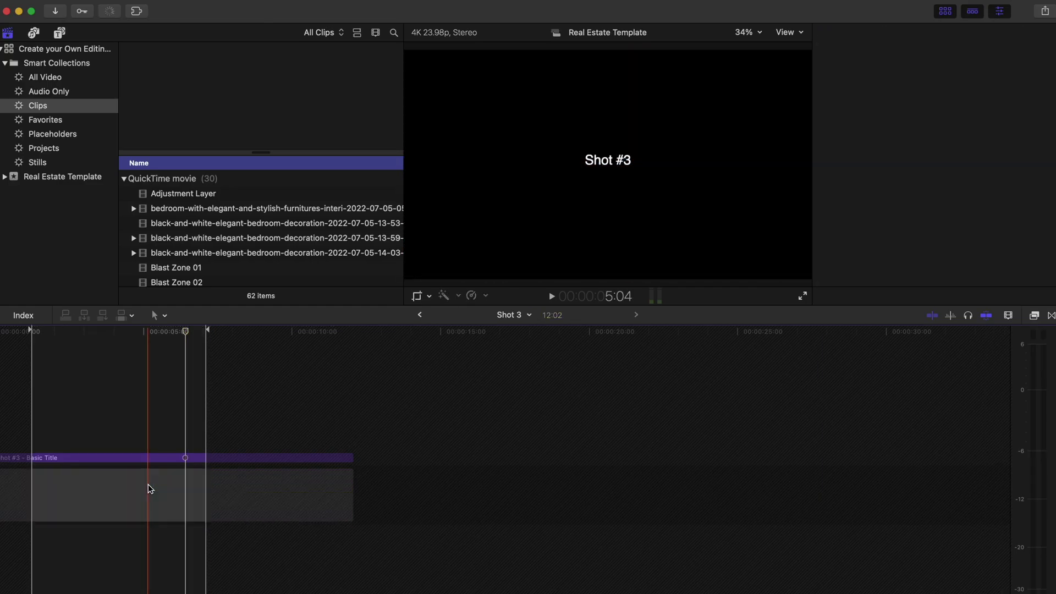
left_click_drag(161, 461, 160, 495)
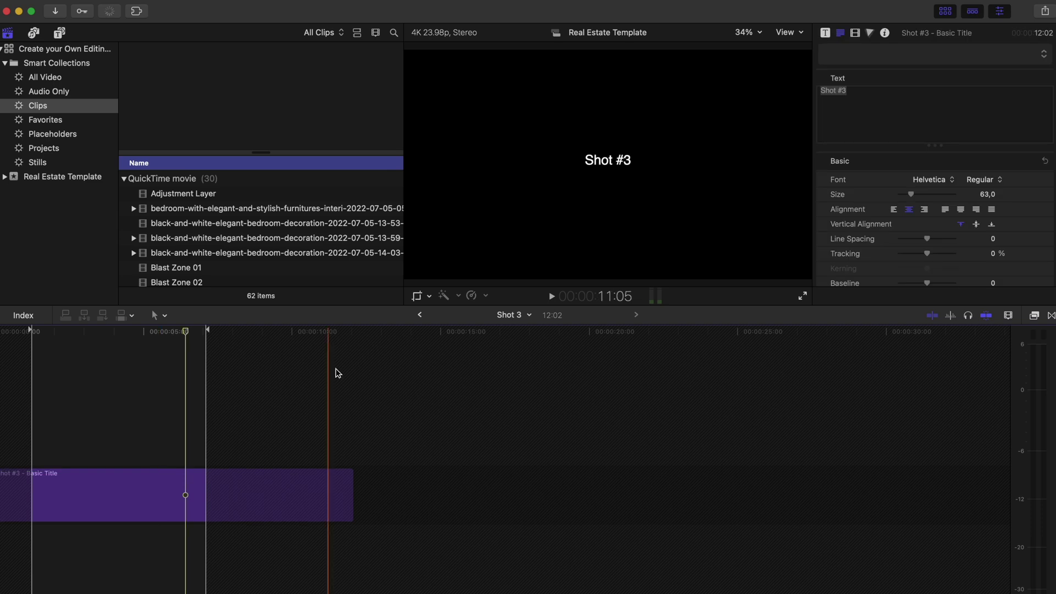
Step: Return to the full Real Estate Promo timeline without trashing the selected browser clips
left_click(420, 316)
left_click(183, 193)
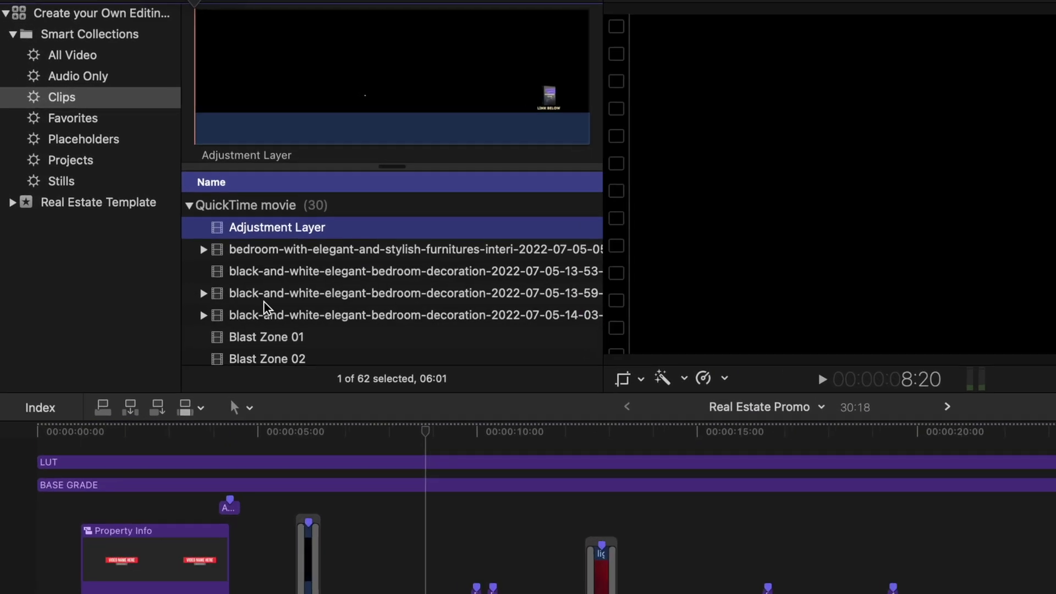
left_click(175, 252, "shift")
right_click(269, 311)
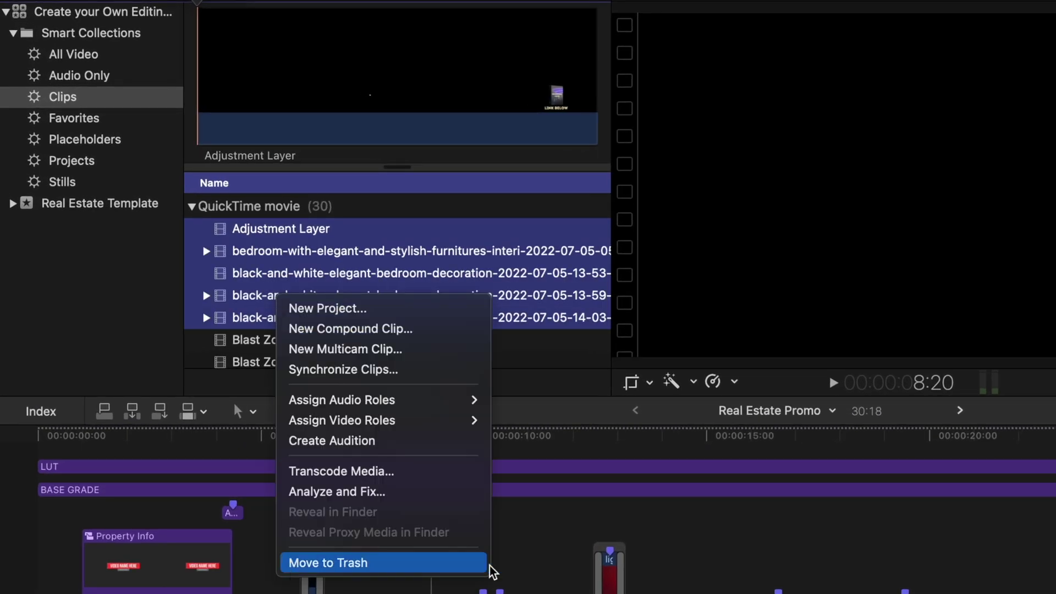
left_click(491, 570)
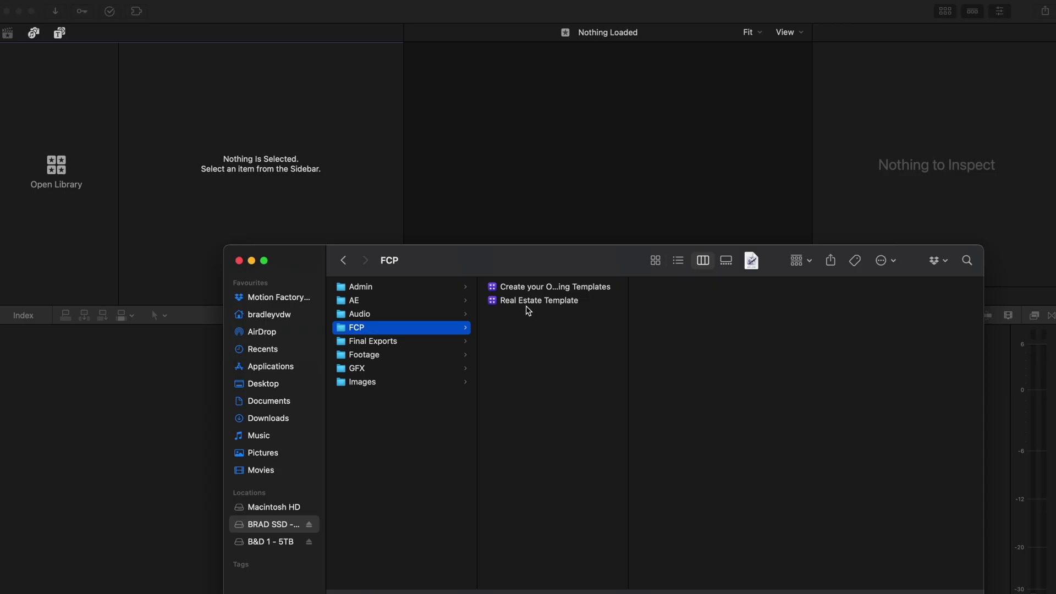
Step: Duplicate the Real Estate Template library in the FCP folder with Cmd+D
left_click(528, 302)
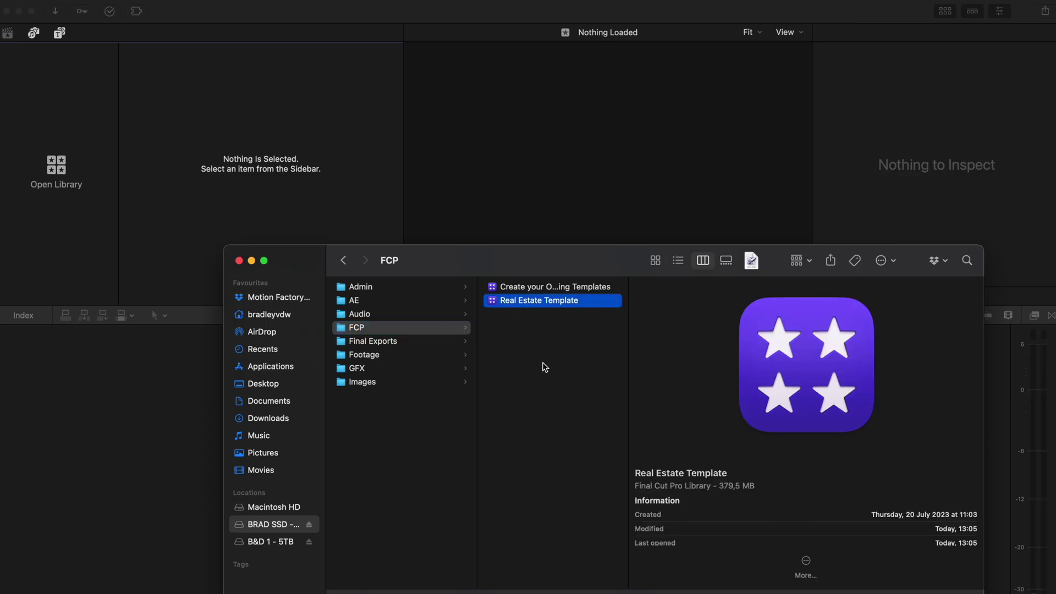
key("super+d")
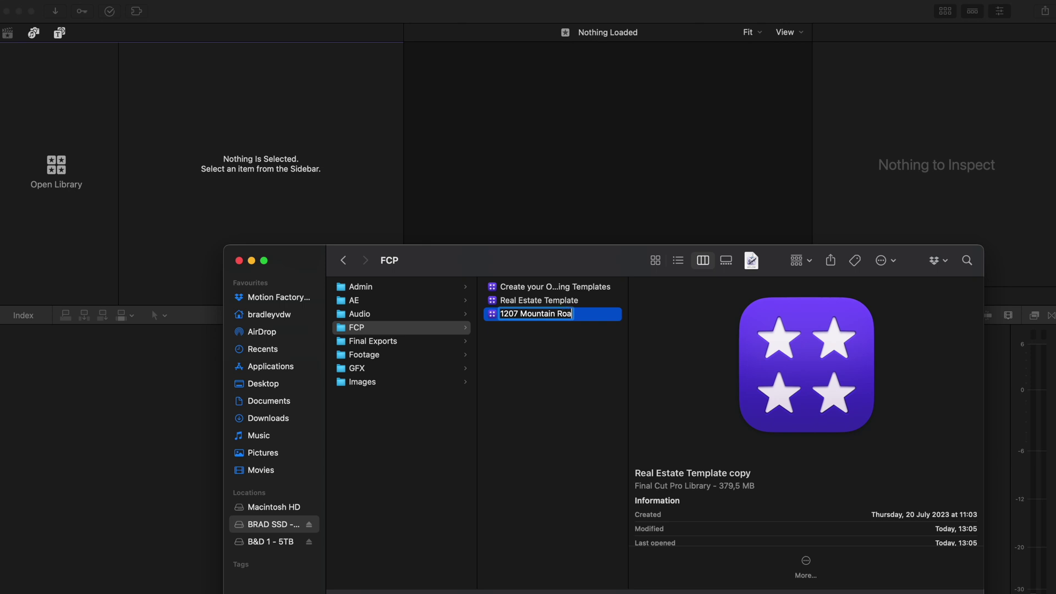
Step: Open the 1207 Mountain Road library and rename its project to 1207 Mountain Road
double_click(493, 286)
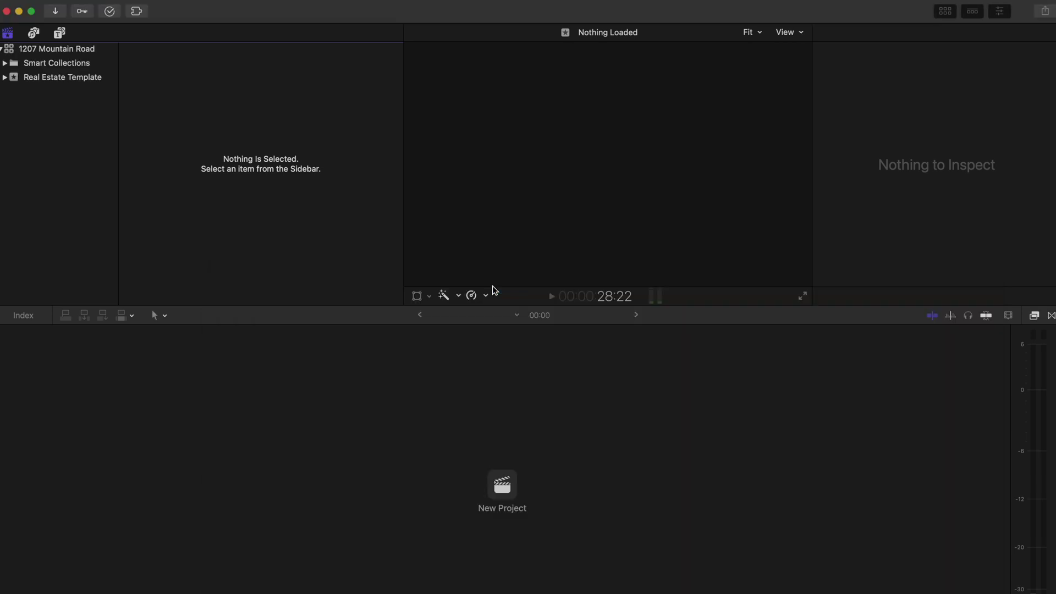
left_click(82, 49)
left_click(163, 193)
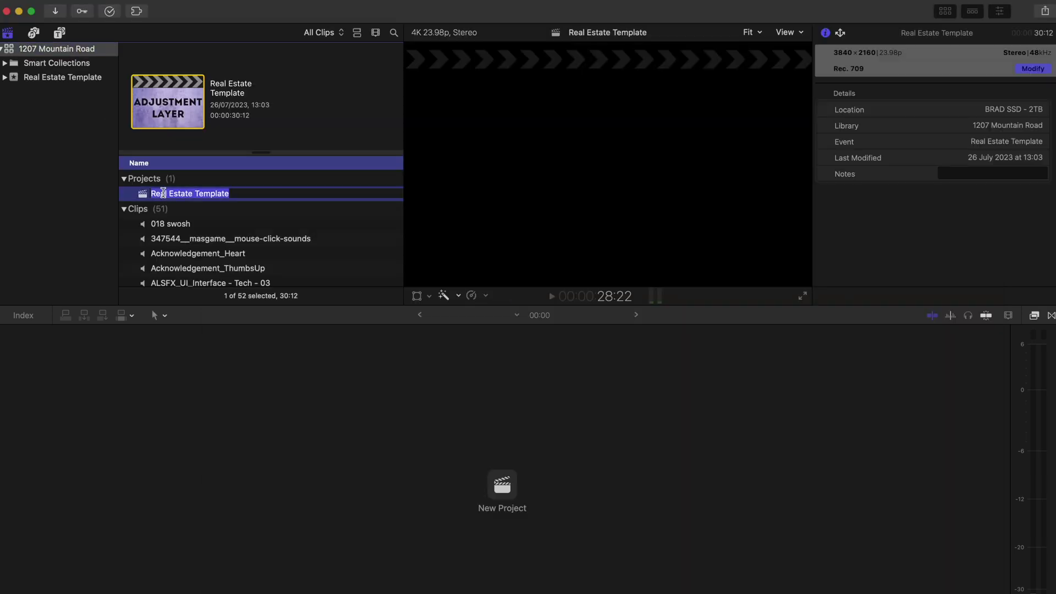
double_click(146, 198)
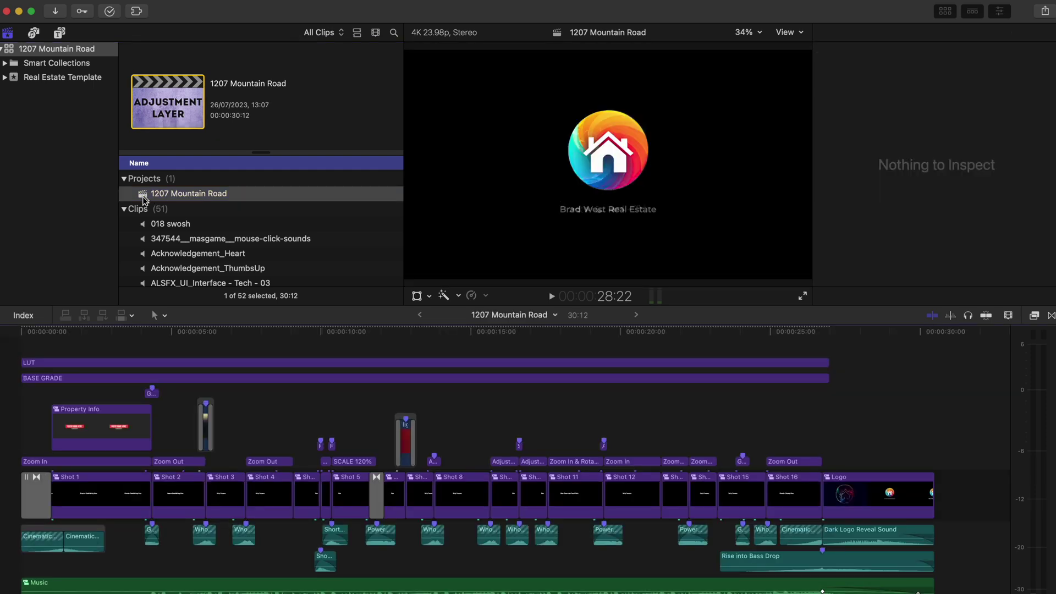
Step: Change the Property Info title's address from 1304 Oak Avenue to 1207 Mountain Road
double_click(94, 434)
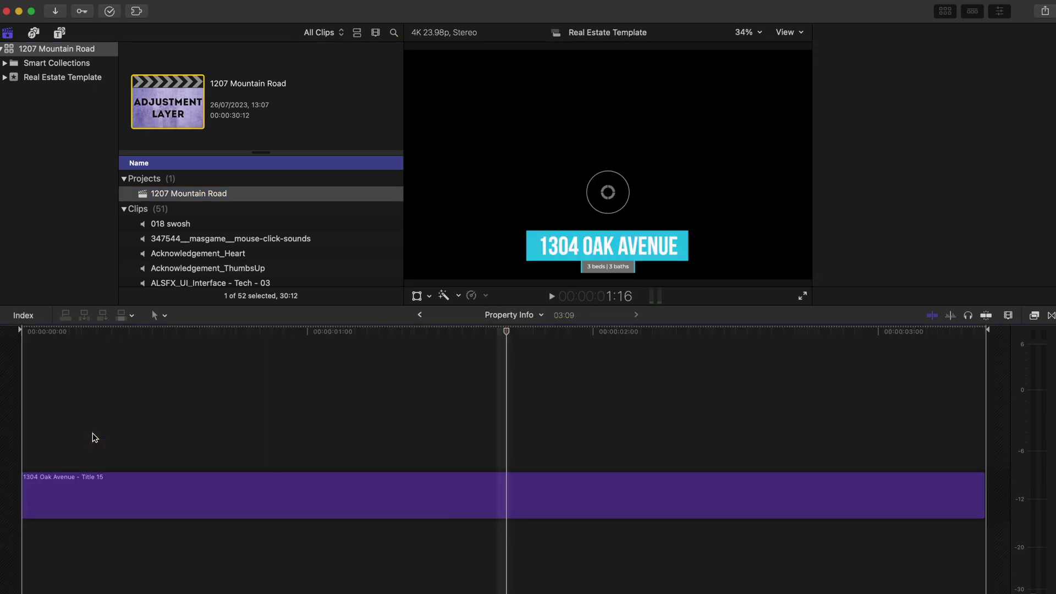
left_click(543, 502)
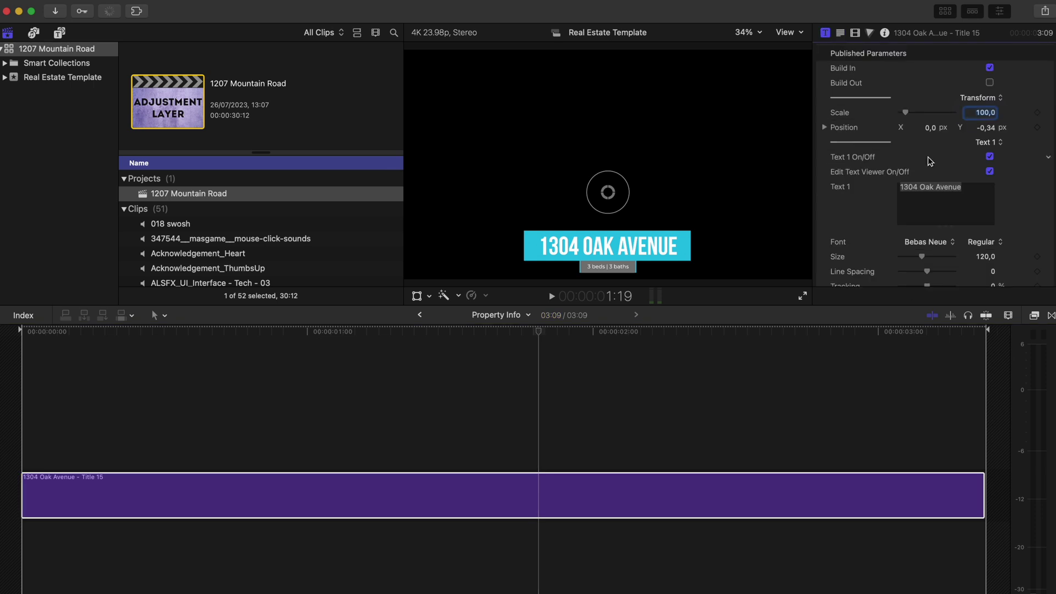
scroll(913, 206, "down", 10)
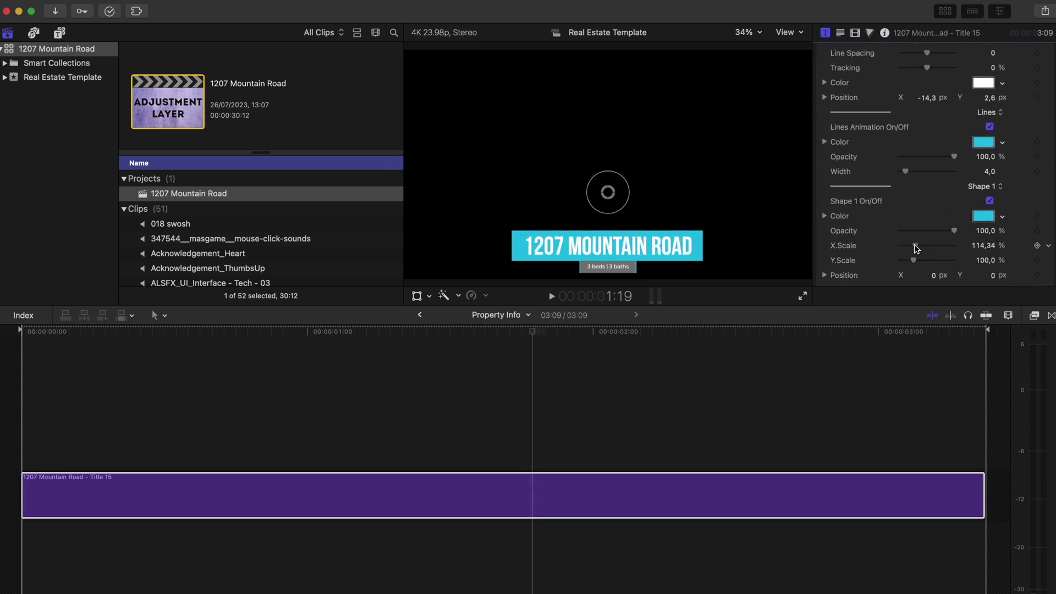
left_click(419, 315)
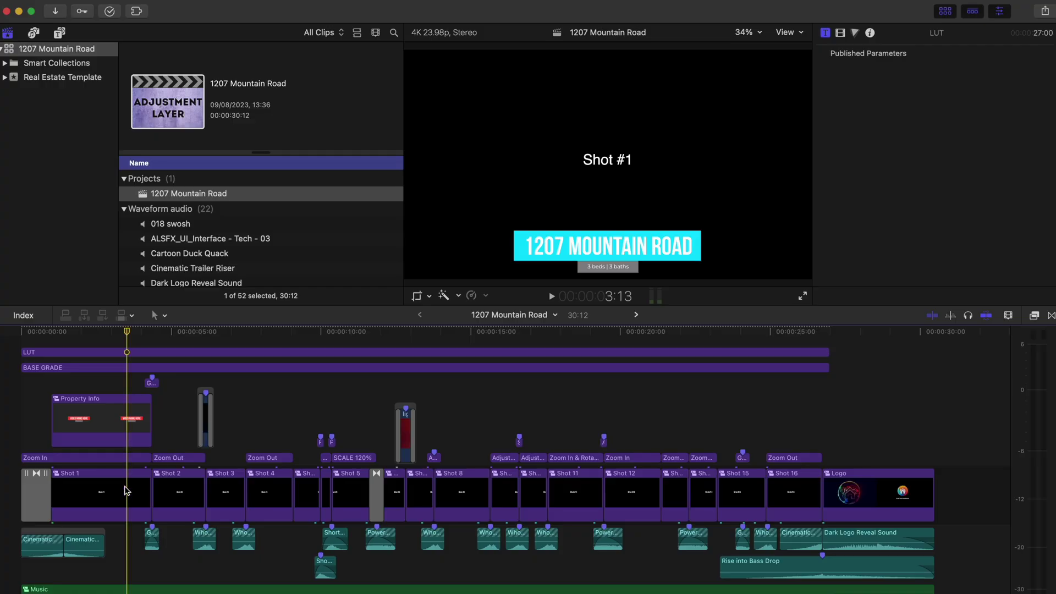
Step: Inspect the Shot 1 placeholder, then list all shots in the Placeholders collection
double_click(127, 489)
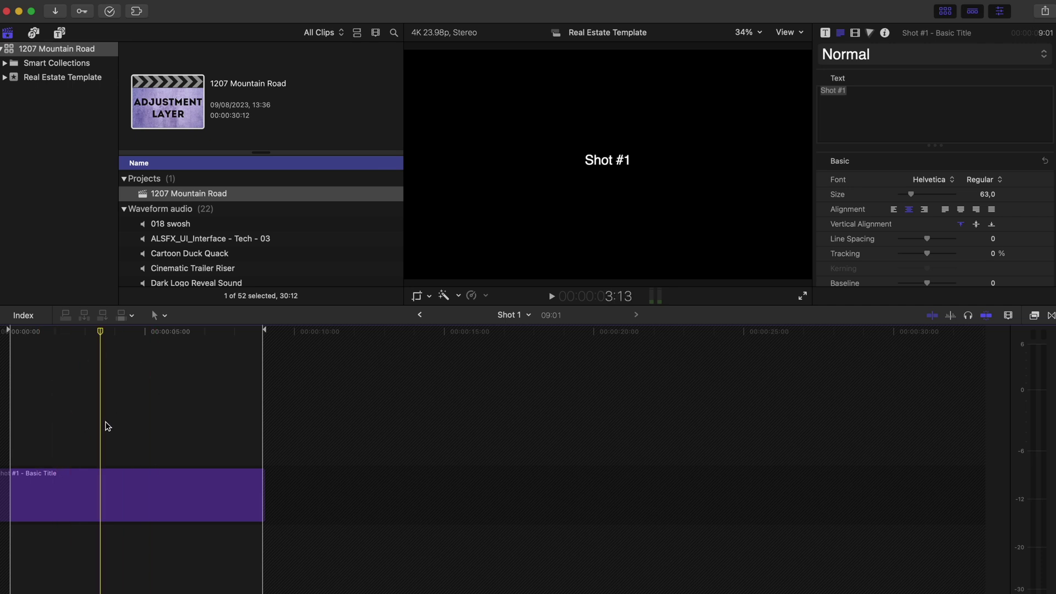
left_click(420, 315)
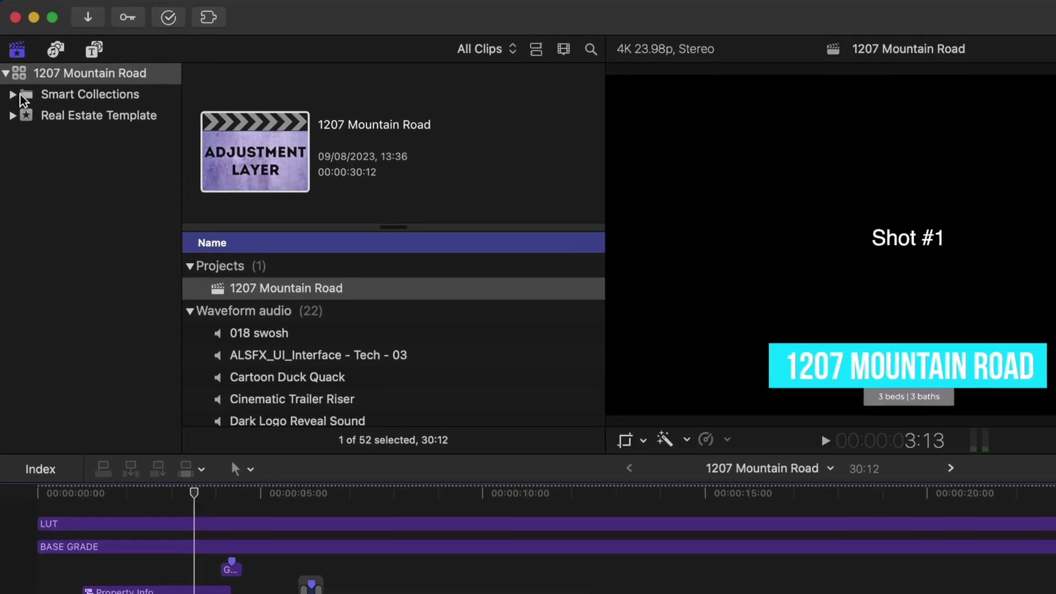
left_click(13, 94)
left_click(65, 203)
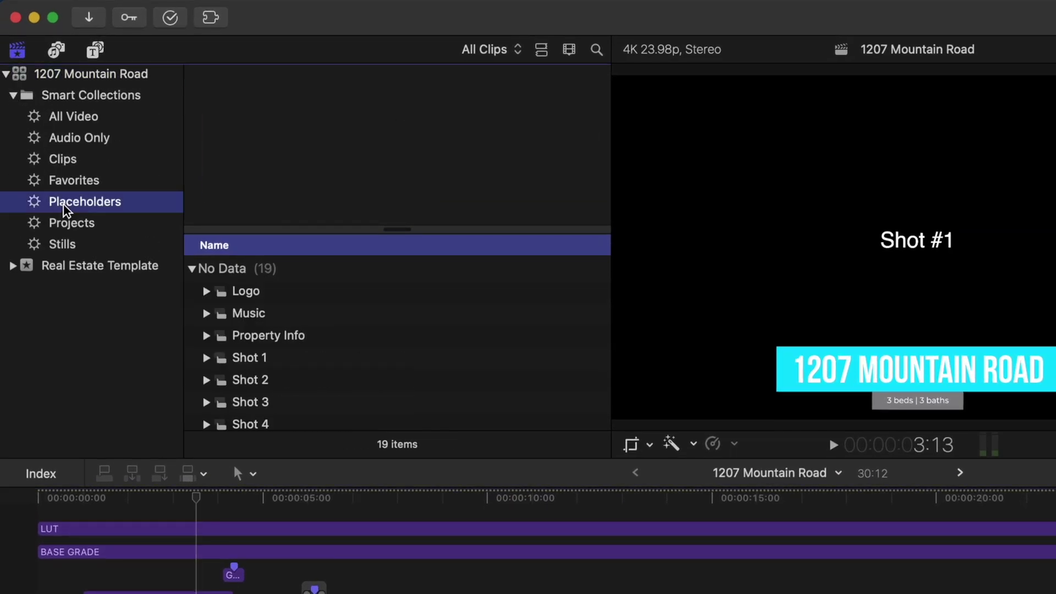
Step: Preview the Shot 16 through Shot 1 placeholders in turn
scroll(284, 396, "down", 10)
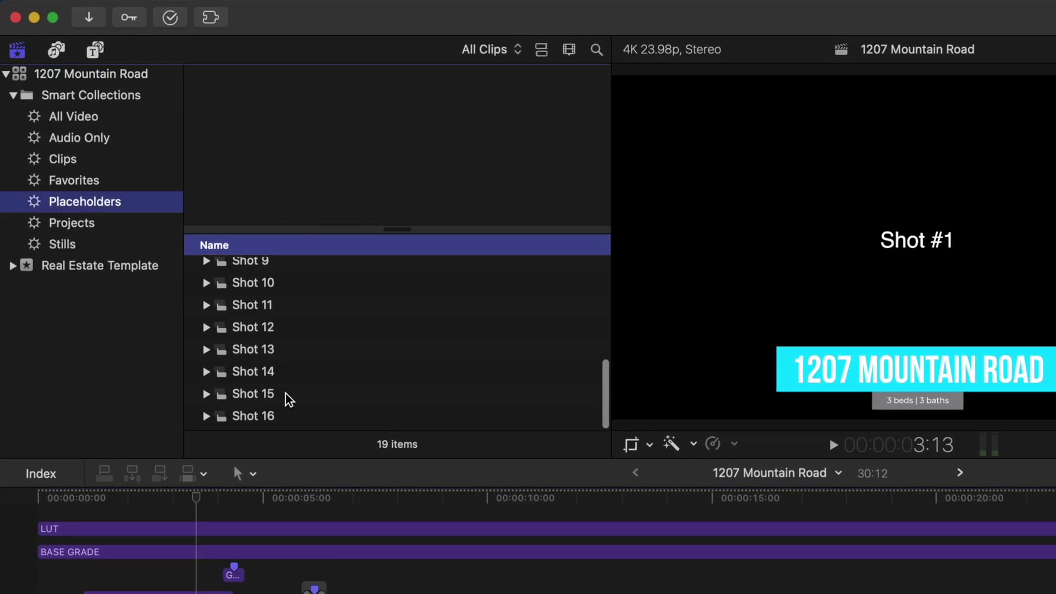
left_click(250, 420)
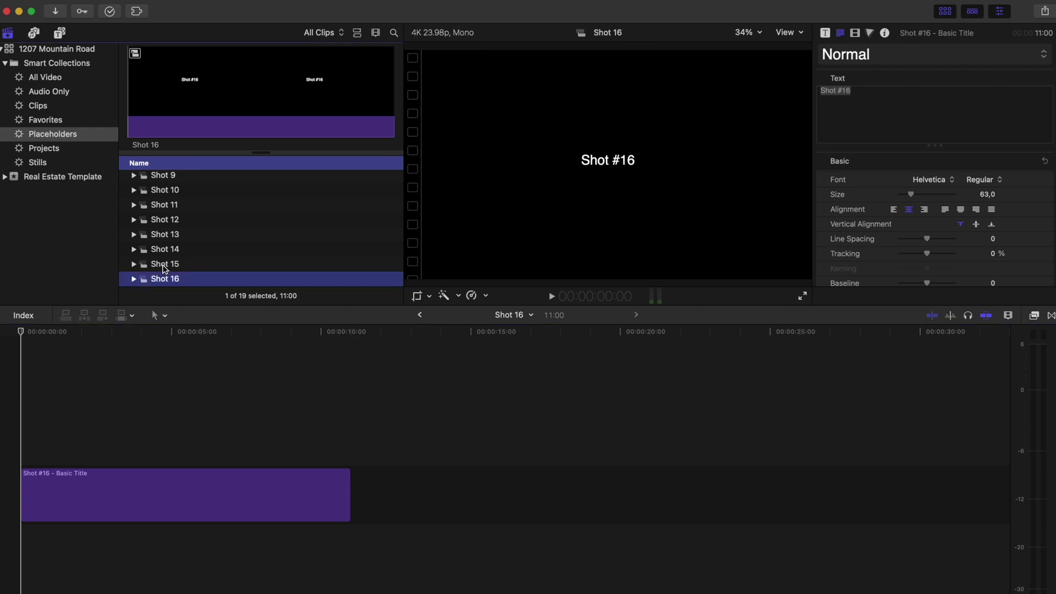
key("Up")
key("Up")
key("Up")
left_click(163, 219)
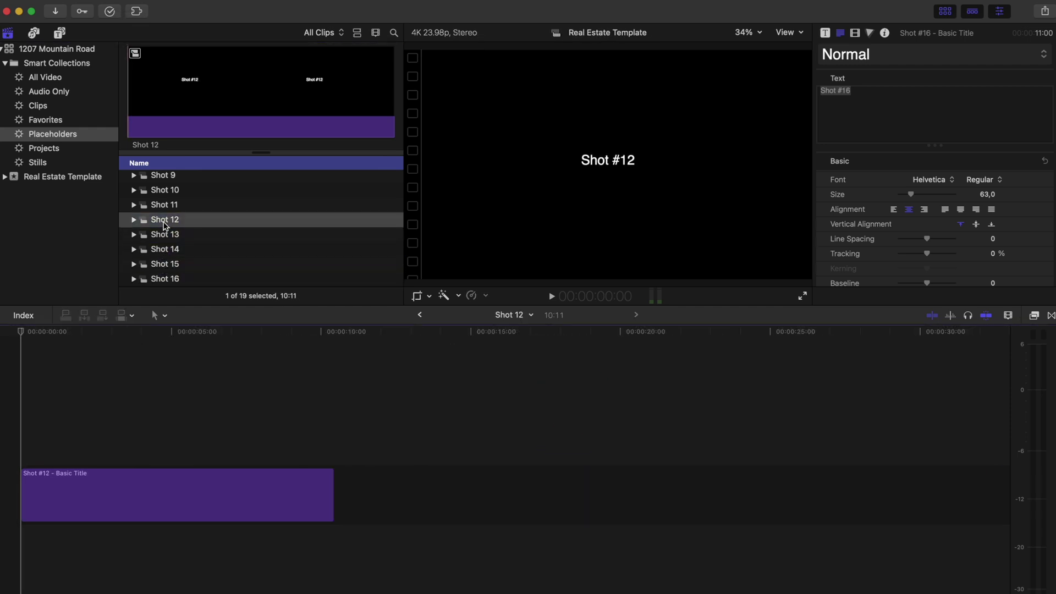
left_click(163, 205)
left_click(163, 190)
left_click(163, 176)
scroll(163, 178, "up", 3)
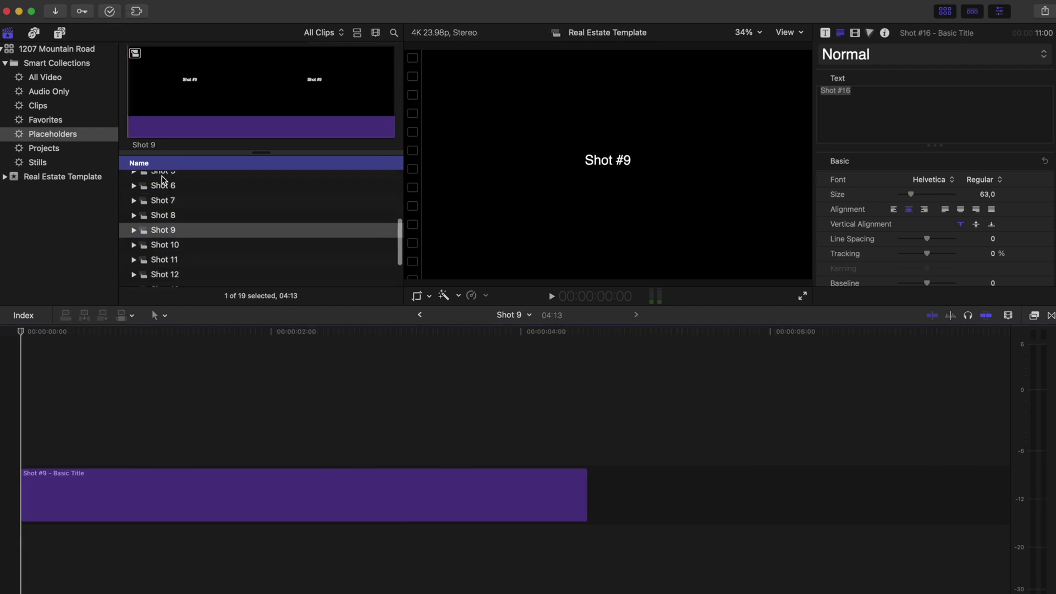
left_click(163, 225)
left_click(164, 210)
left_click(165, 196)
left_click(164, 181)
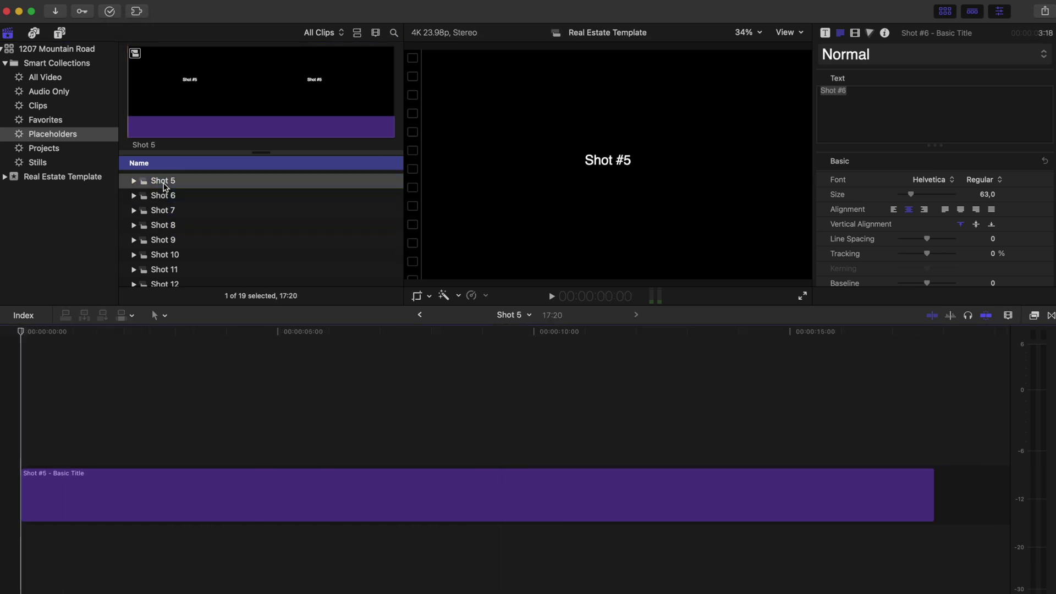
scroll(165, 206, "up", 5)
left_click(163, 254)
left_click(163, 238)
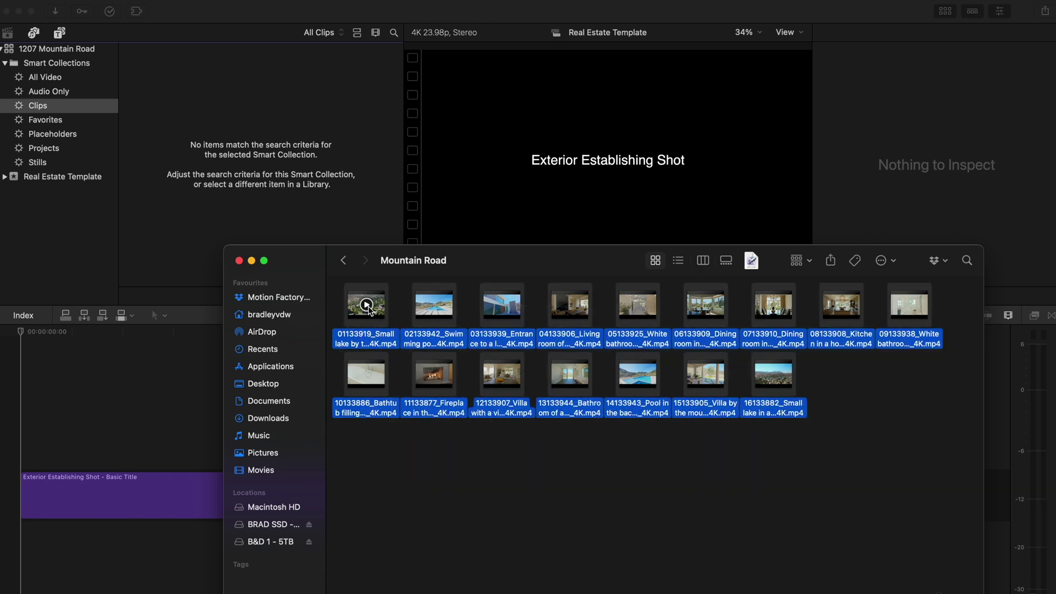
Step: Import the 16 Mountain Road footage files into the Real Estate Template event
left_click_drag(368, 313, 80, 169)
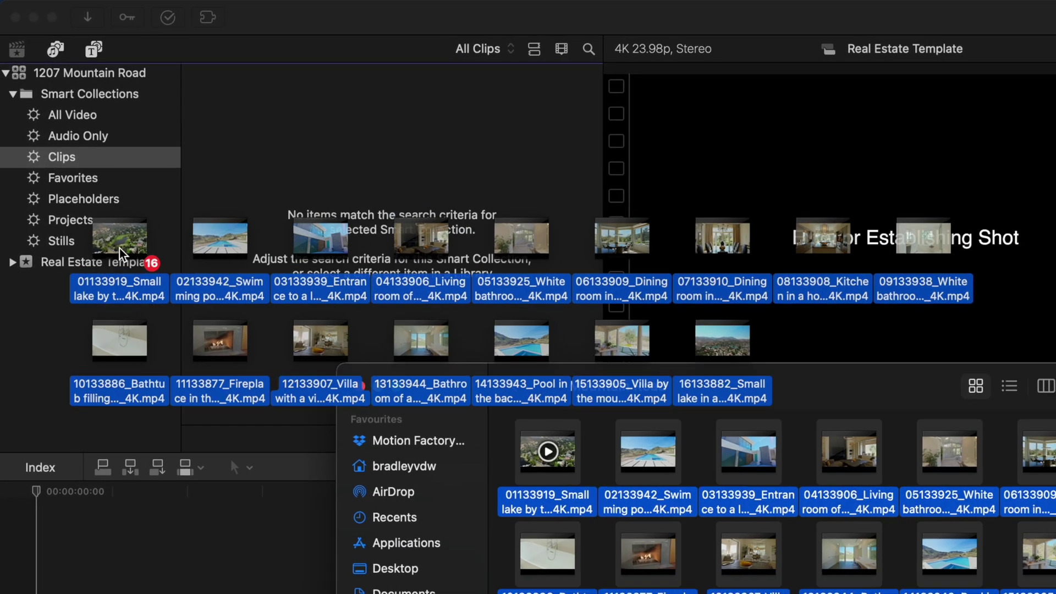
left_click_drag(119, 249, 102, 263)
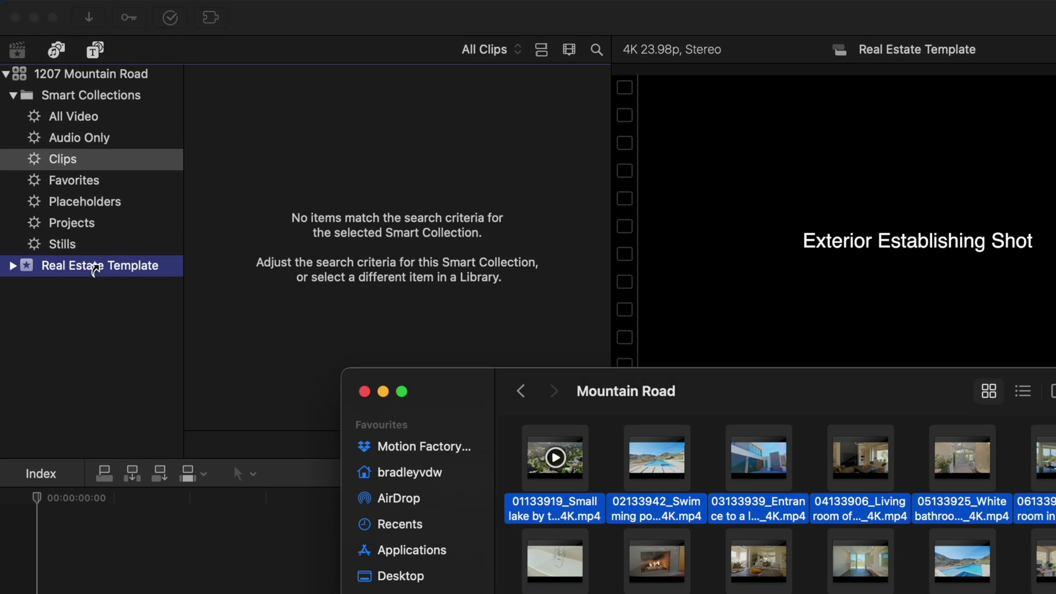
left_click(65, 159)
Step: Connect the lake aerial, swimming-pool, villa entrance and living-room clips to Shots 1–4
left_click(64, 159)
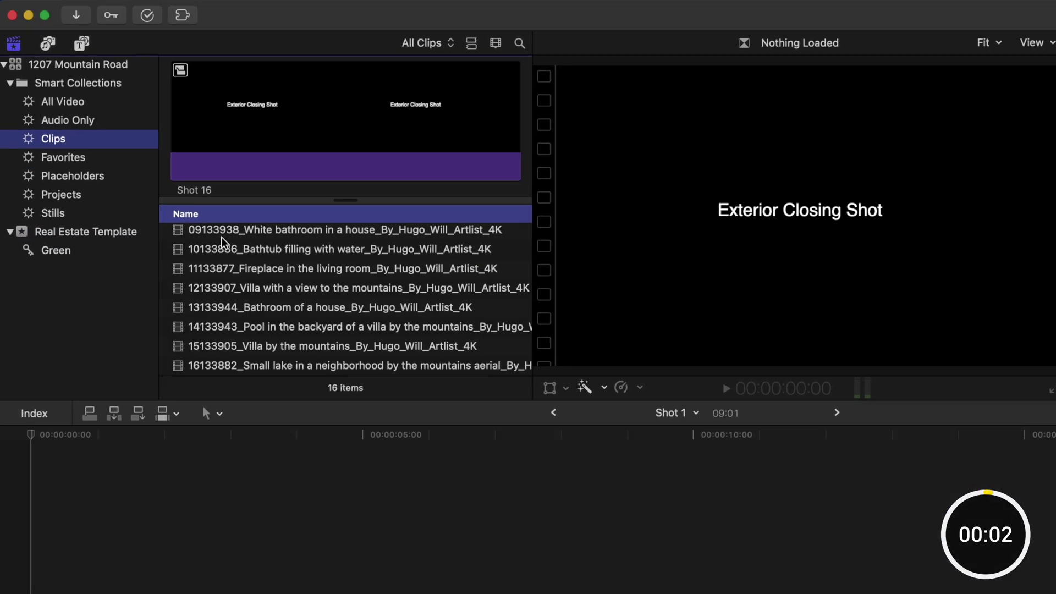
scroll(203, 407, "up", 5)
left_click(163, 179)
key("q")
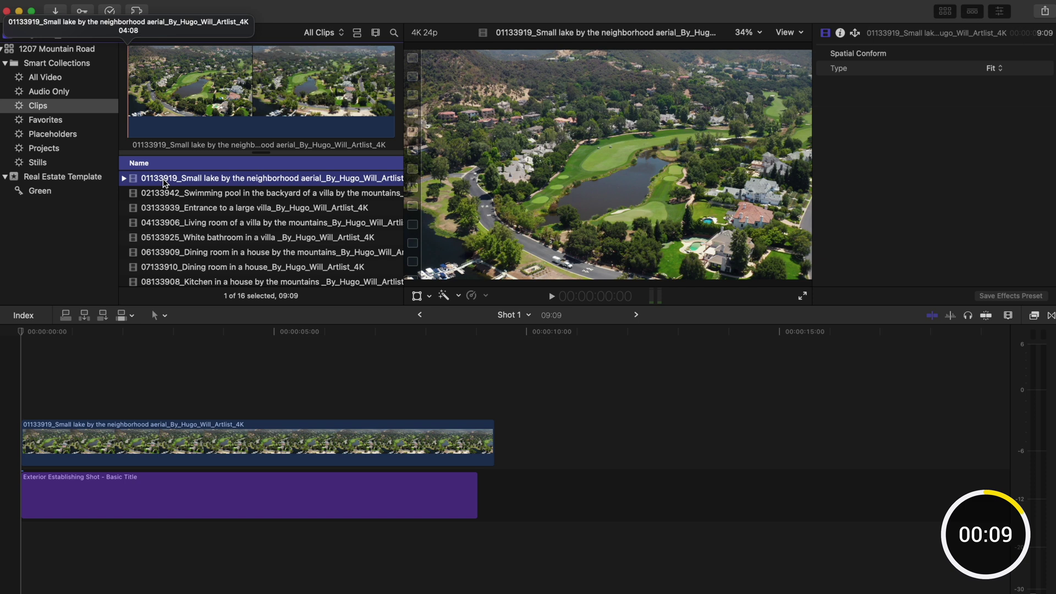
key("super+bracketright")
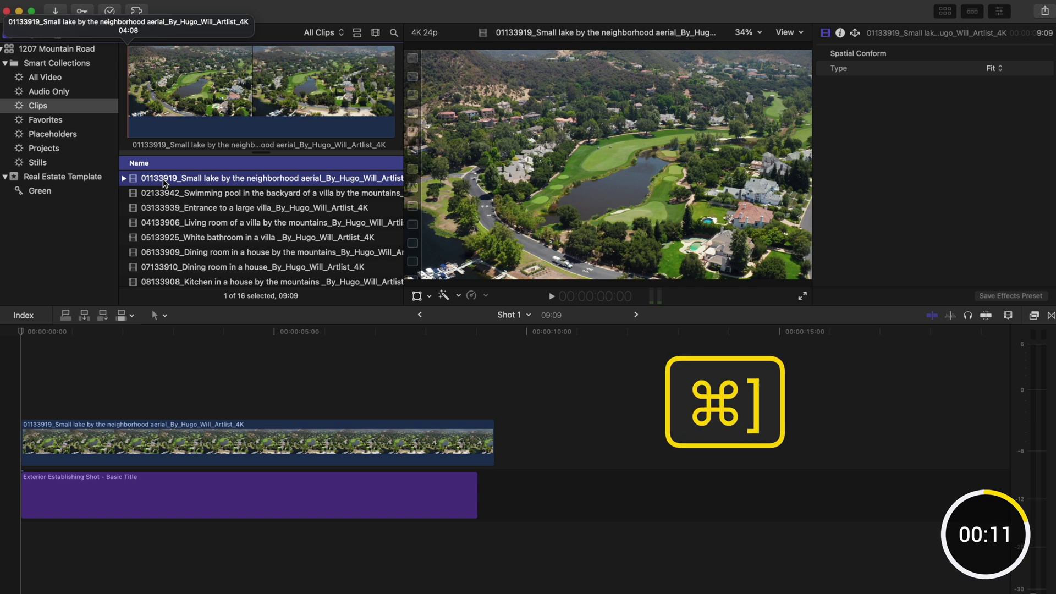
left_click(163, 188)
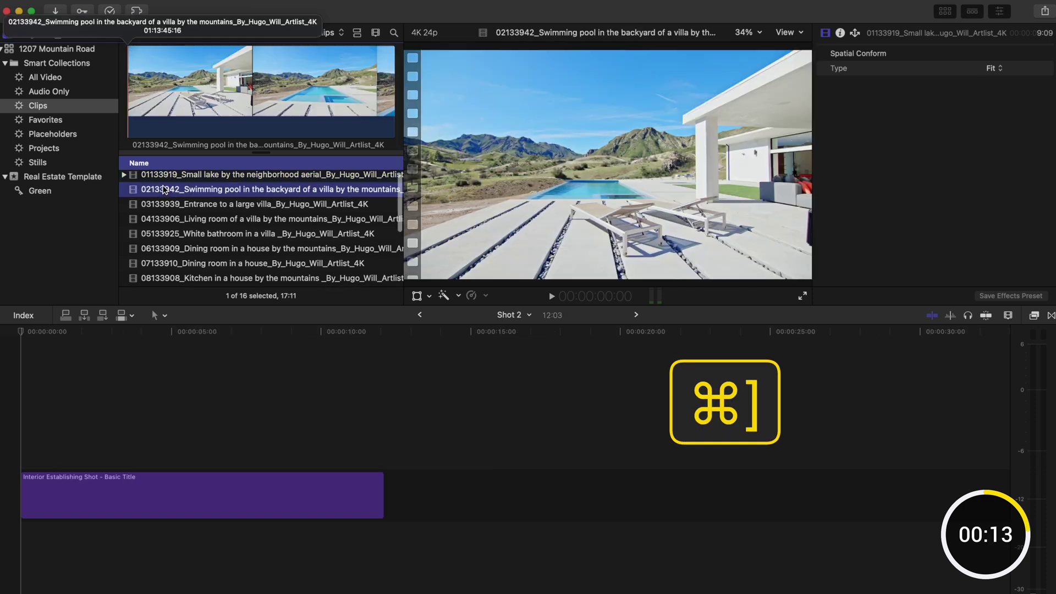
key("q")
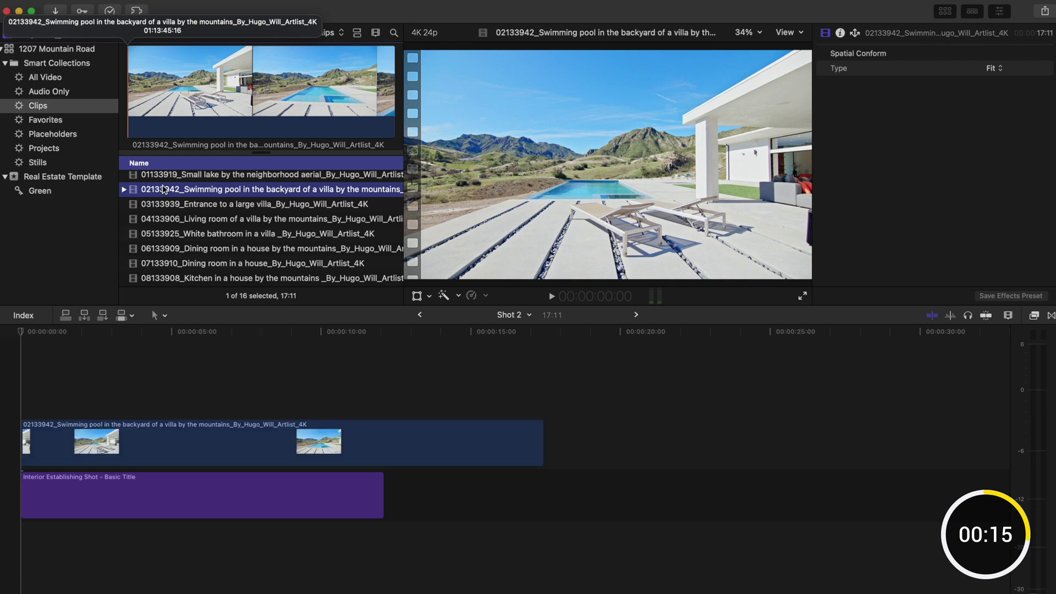
key("super+bracketright")
left_click(161, 204)
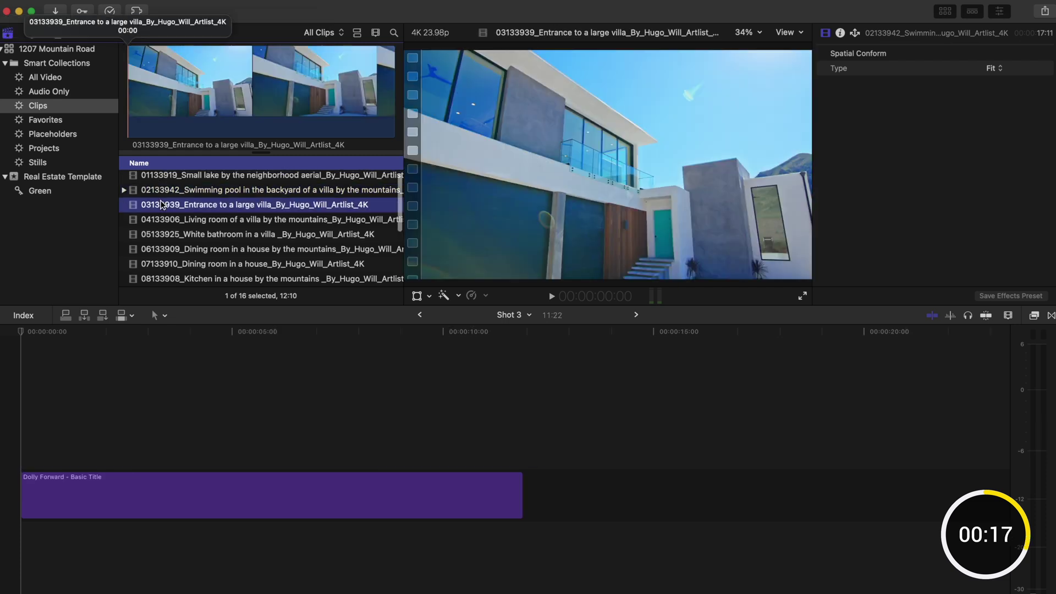
key("q")
key("super+bracketright")
left_click(160, 218)
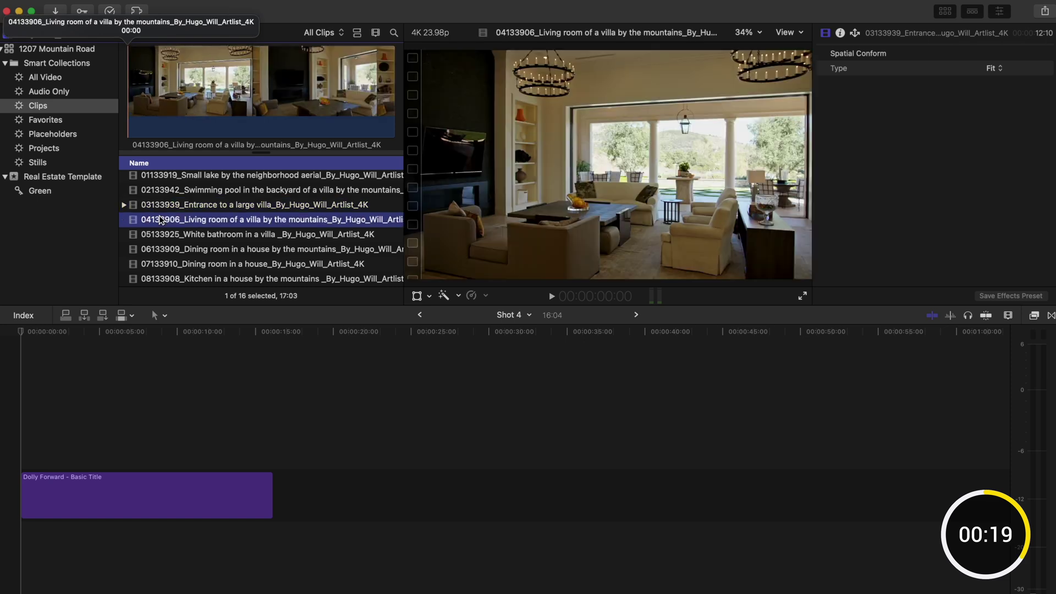
key("q")
key("super+bracketright")
Step: Connect the white bathroom, two dining-room and kitchen clips to Shots 5–8
left_click(158, 233)
key("q")
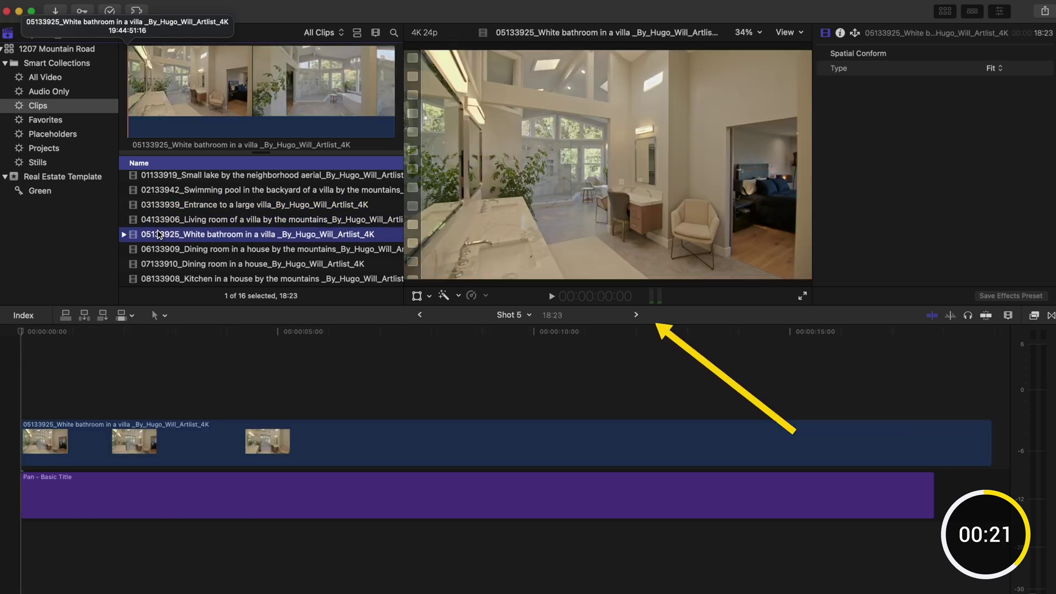
key("super+bracketright")
scroll(157, 230, "down", 1)
left_click(157, 240)
key("q")
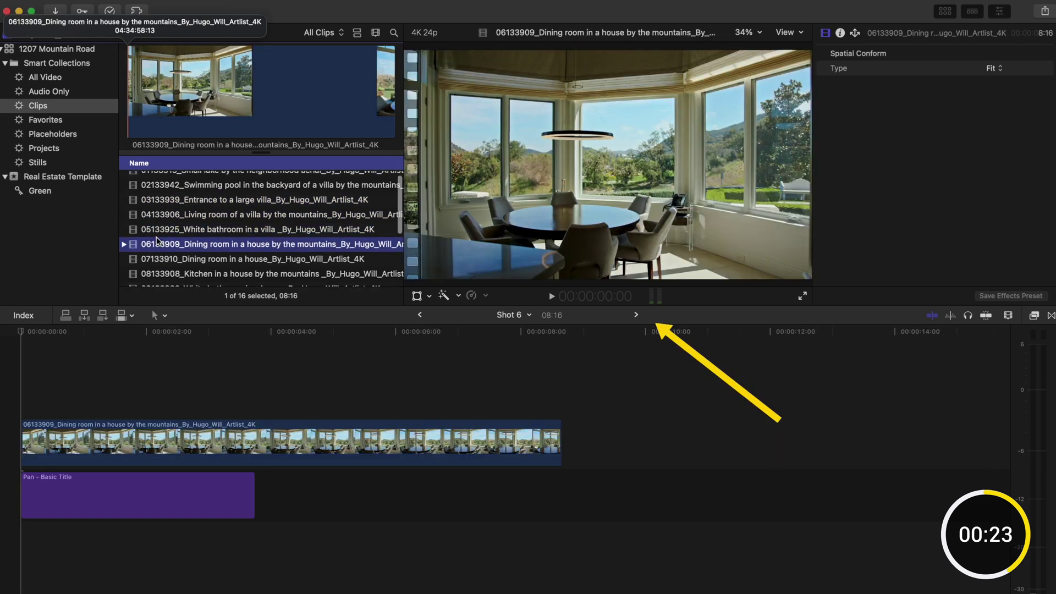
key("super+bracketright")
scroll(157, 236, "down", 2)
left_click(157, 226)
key("q")
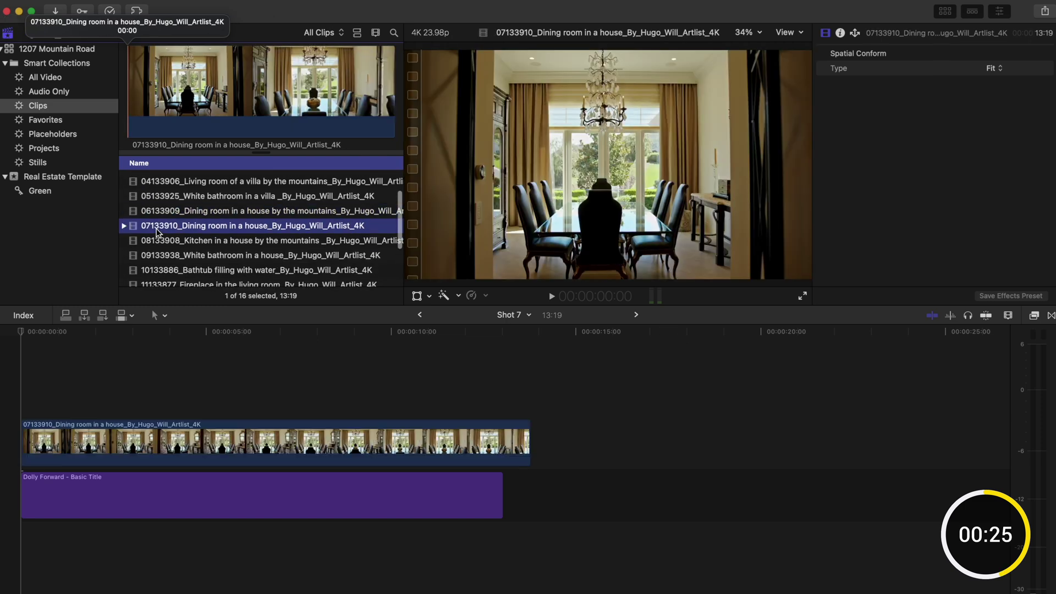
key("super+bracketright")
left_click(156, 240)
key("q")
key("super+bracketright")
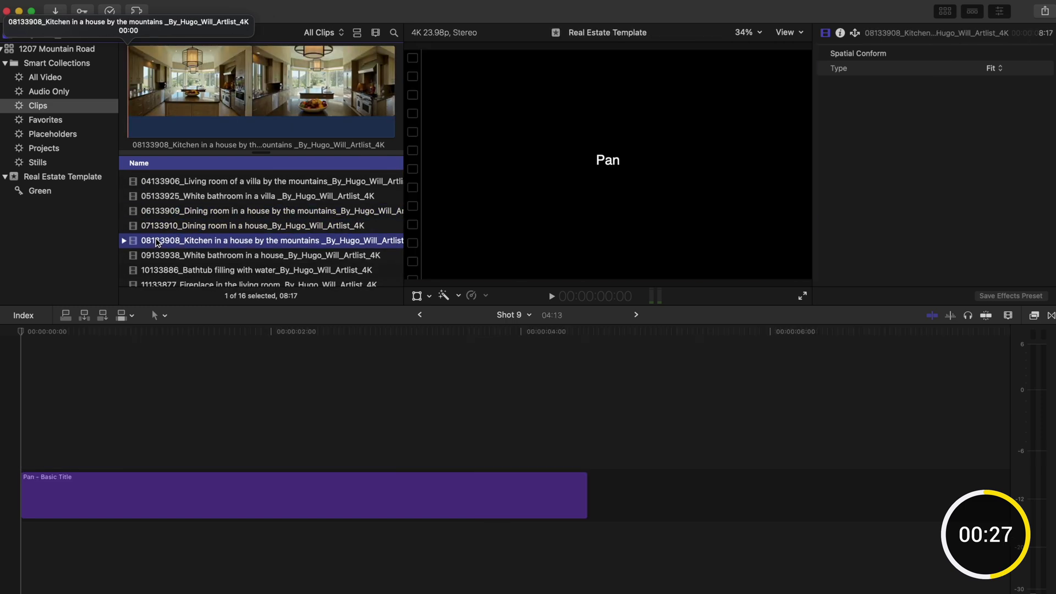
Step: Connect the white-bathroom, bathtub, fireplace and villa mountain-view clips to Shots 9–12
scroll(155, 235, "down", 2)
left_click(154, 233)
key("q")
key("super+bracketright")
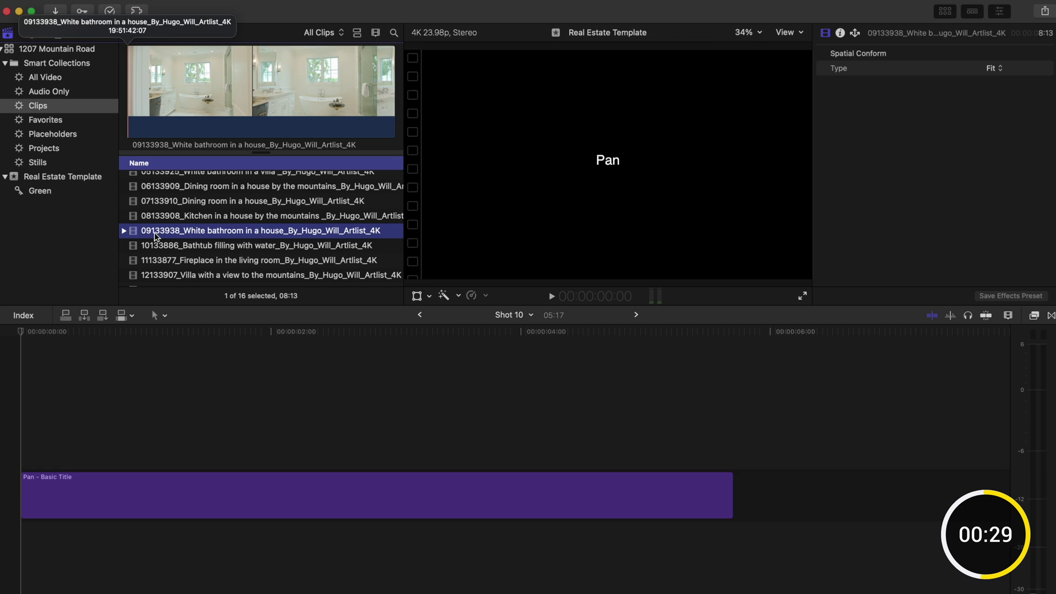
left_click(154, 246)
key("q")
key("super+bracketright")
scroll(155, 231, "down", 4)
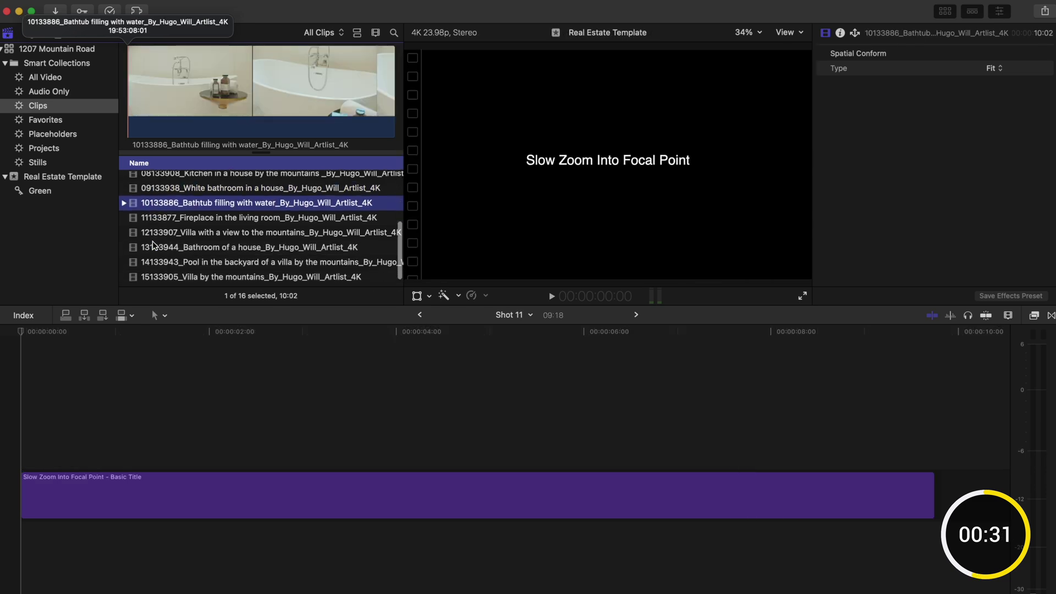
left_click(154, 206)
key("q")
key("super+bracketright")
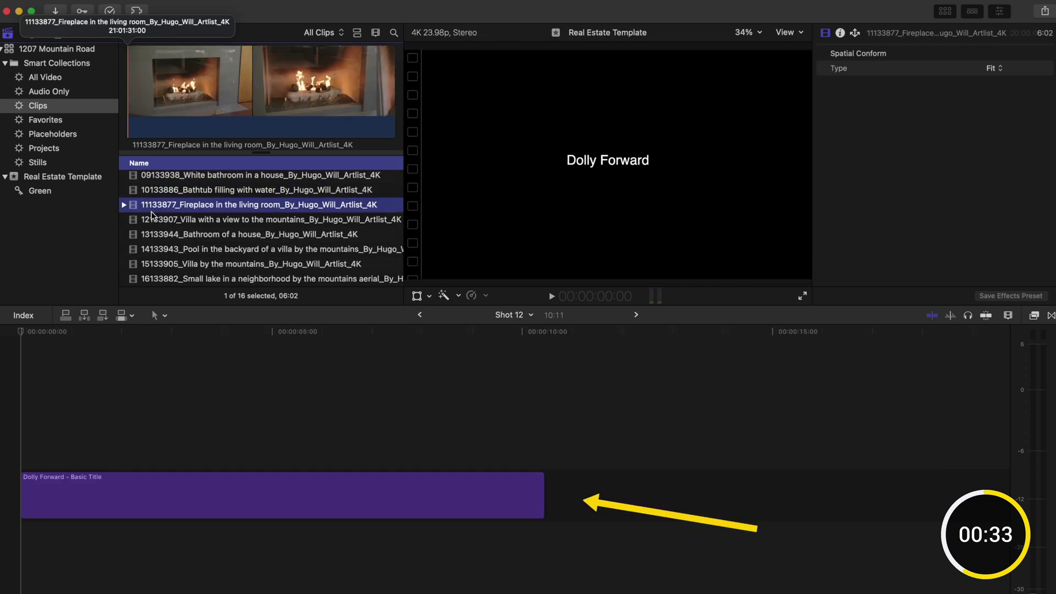
left_click(152, 219)
key("q")
key("super+bracketright")
Step: Connect the bathroom, backyard pool, mountain villa and small lake aerial clips to Shots 13–16
left_click(154, 235)
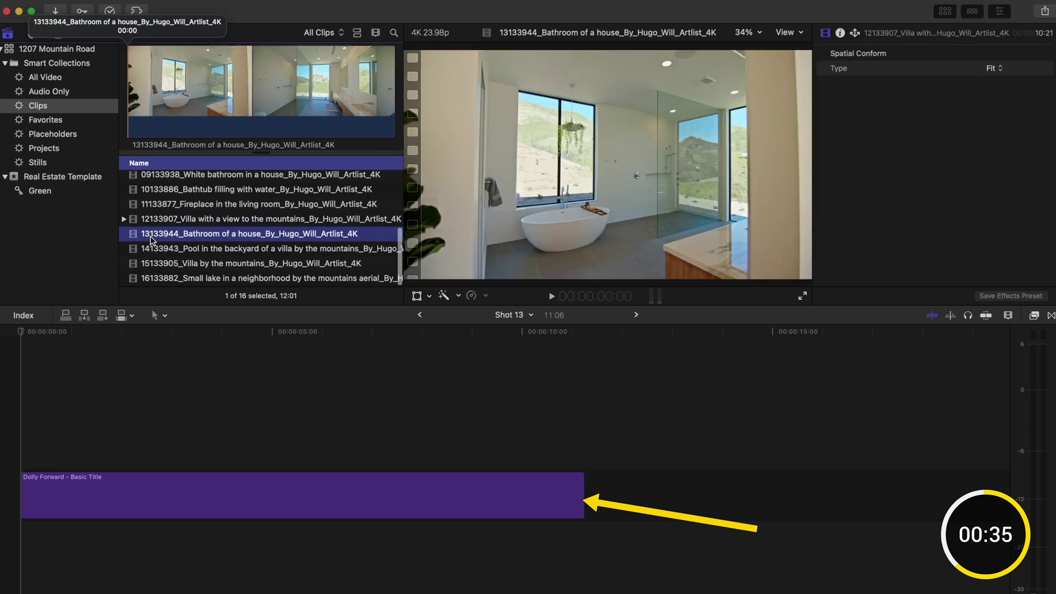
key("q")
key("super+bracketright")
left_click(150, 250)
key("q")
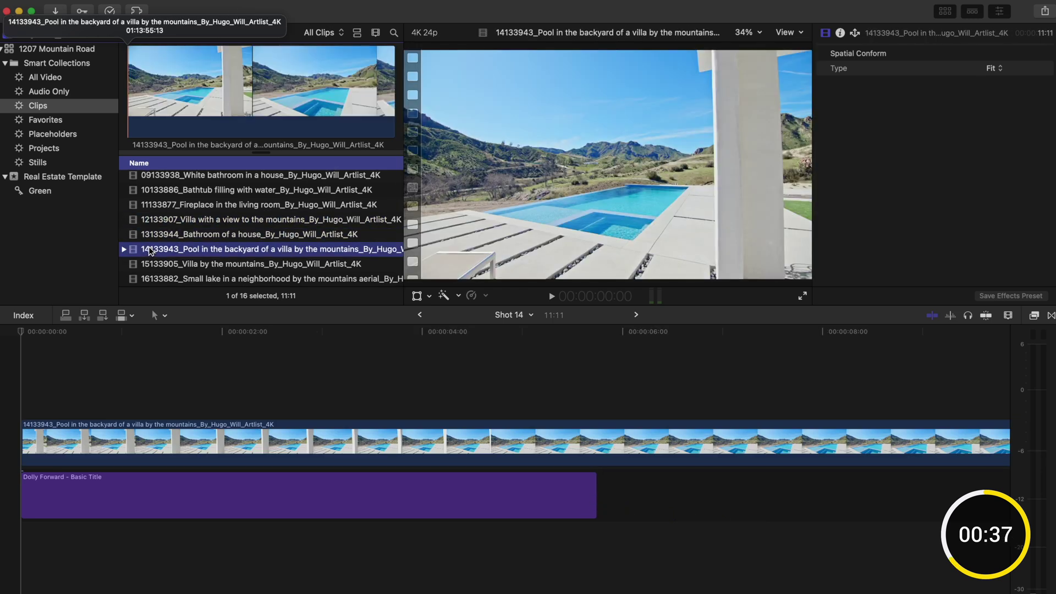
key("super+bracketright")
left_click(151, 265)
key("q")
key("super+bracketright")
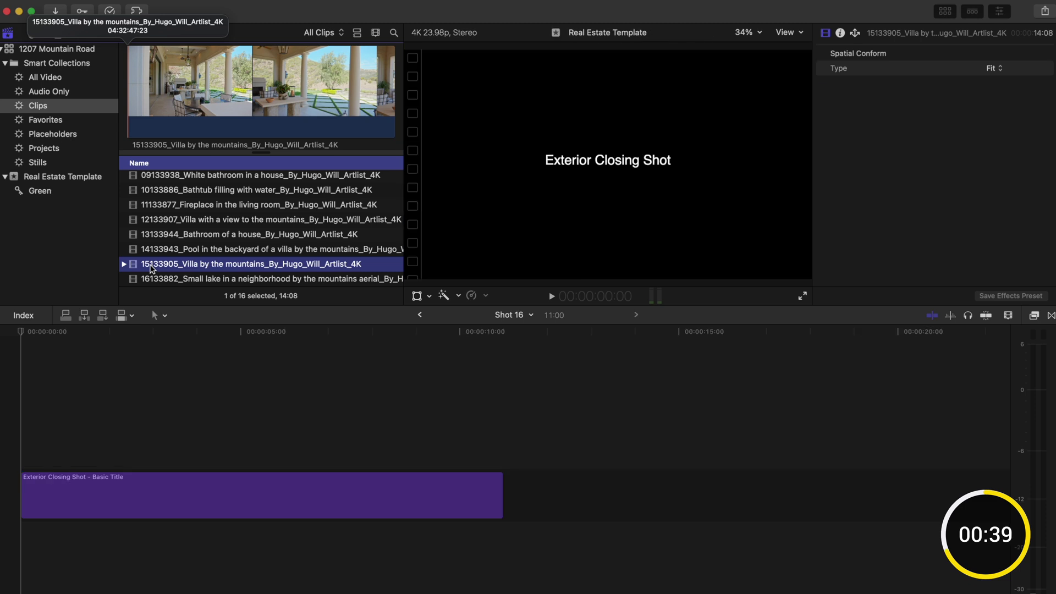
left_click(151, 279)
key("q")
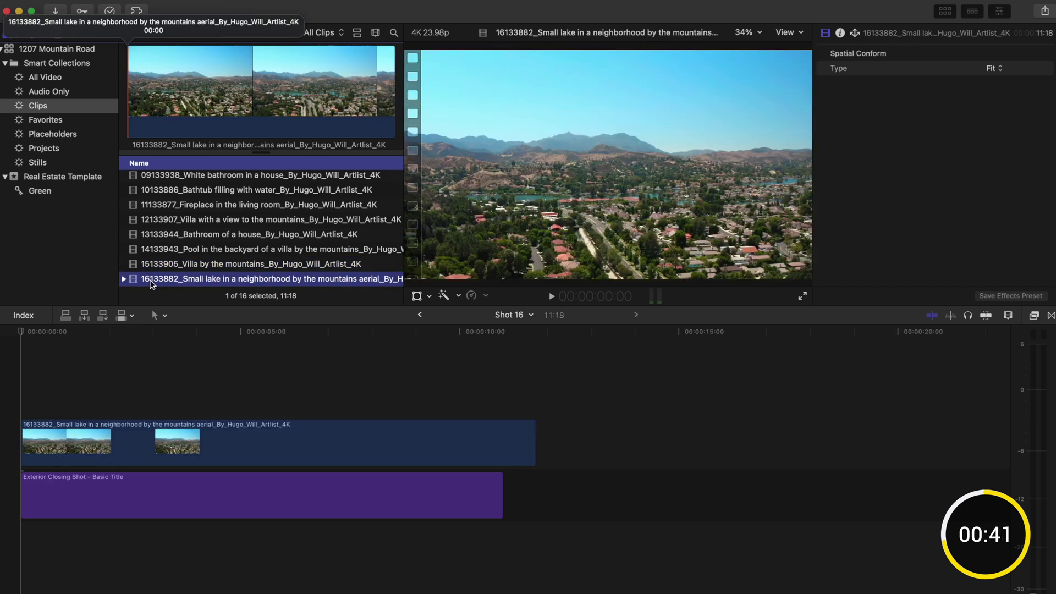
key("super+bracketleft")
key("super+bracketleft")
key("super+bracketleft")
key("super+bracketleft")
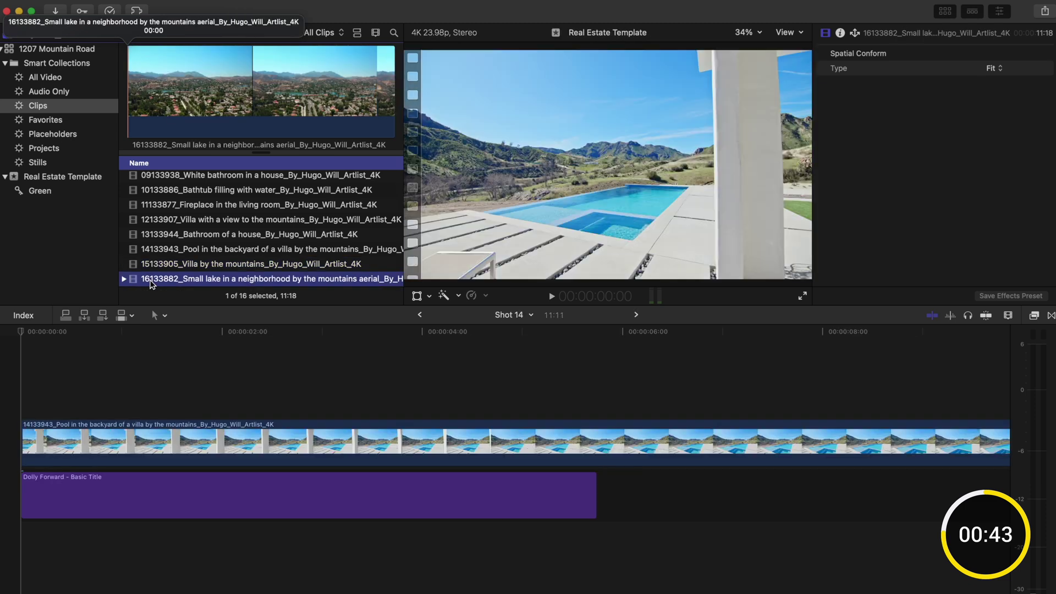
key("super+bracketleft")
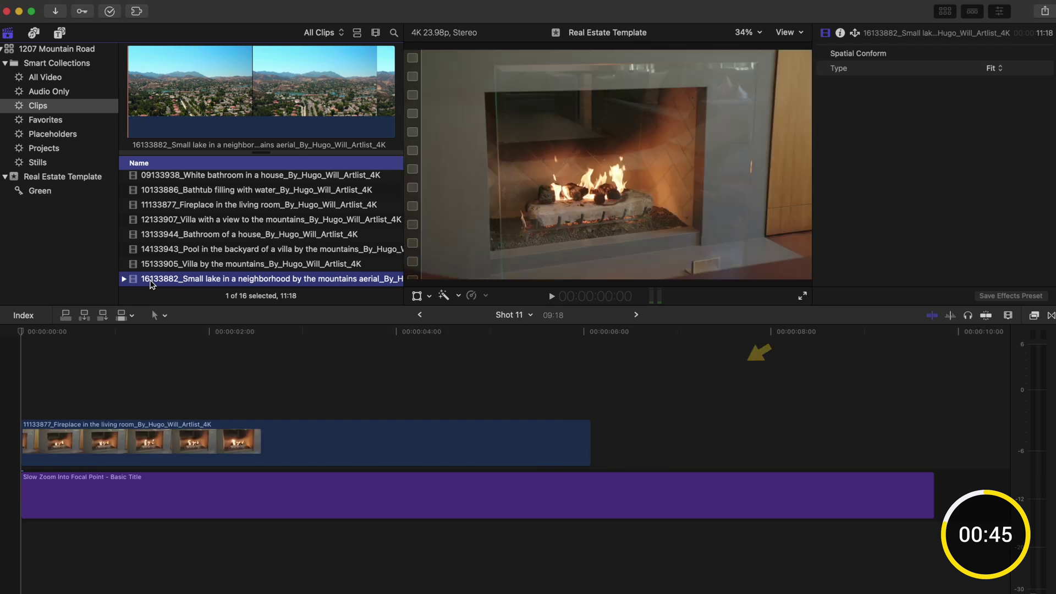
scroll(261, 231, "right", 1)
left_click(290, 432)
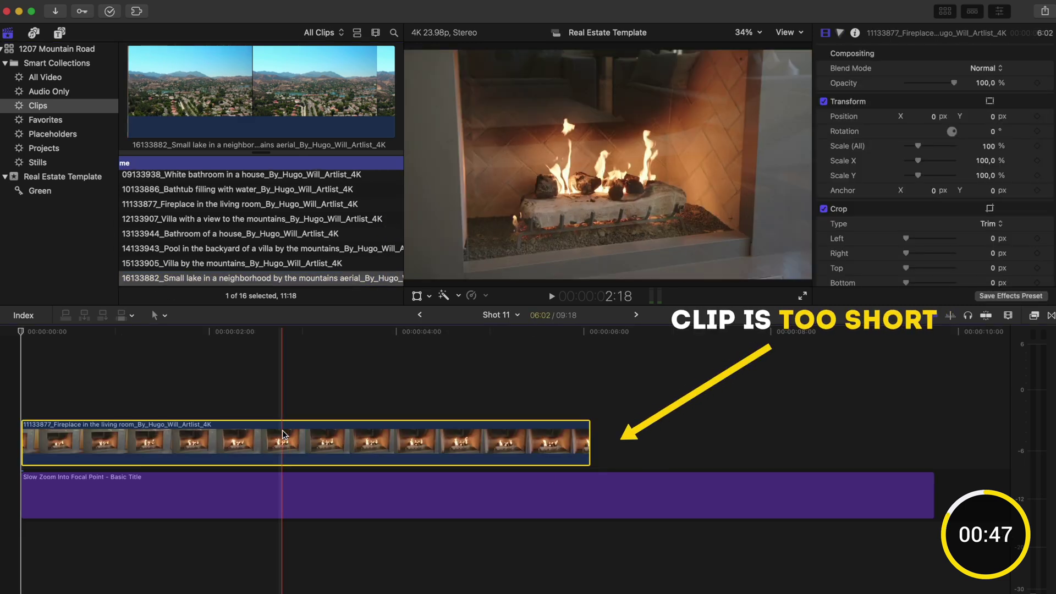
left_click_drag(589, 416, 933, 424)
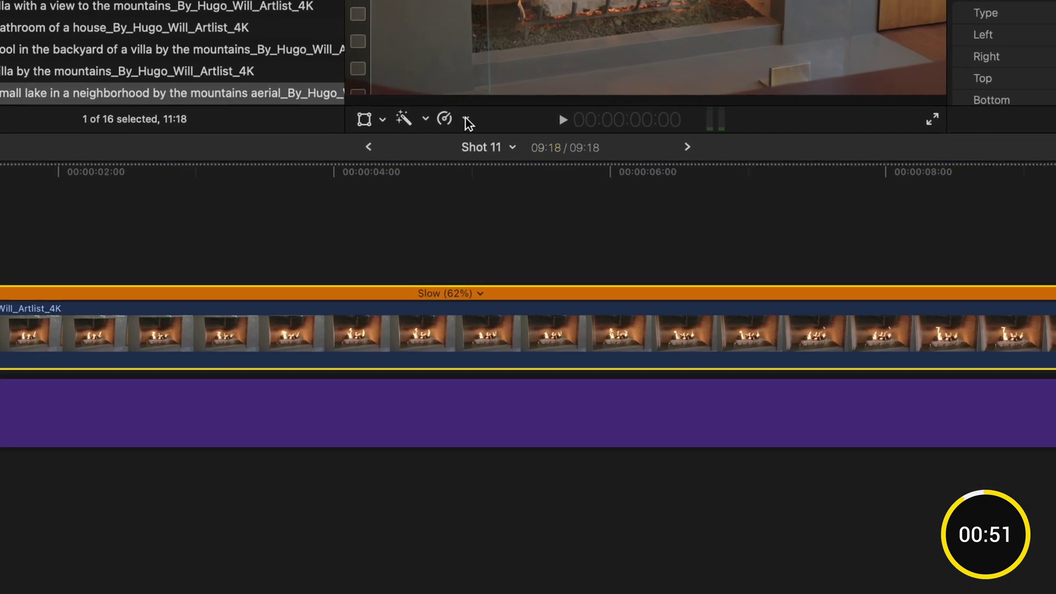
left_click(485, 295)
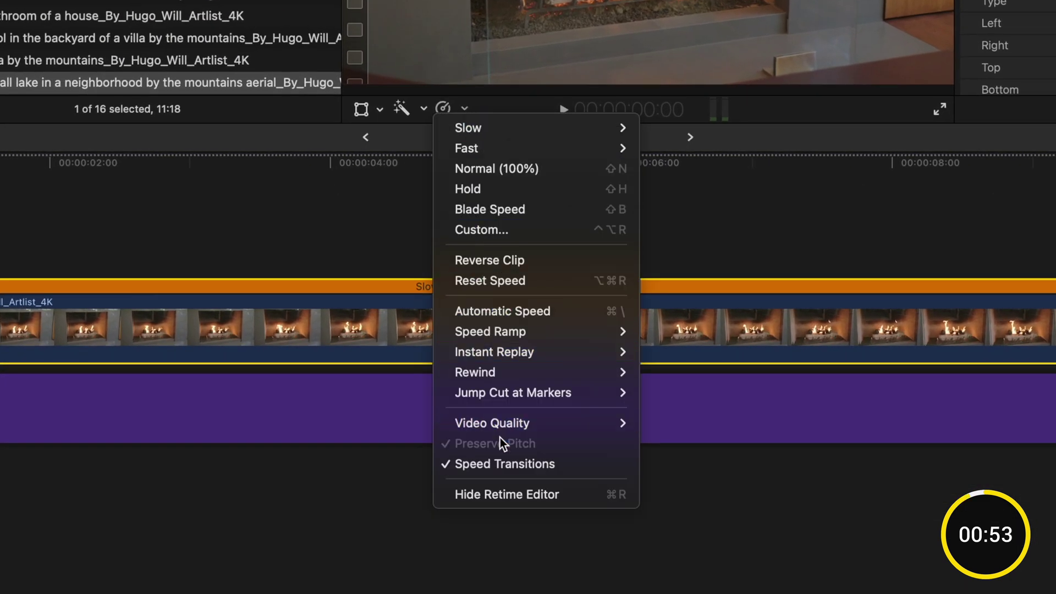
mouse_move(626, 425)
left_click(701, 460)
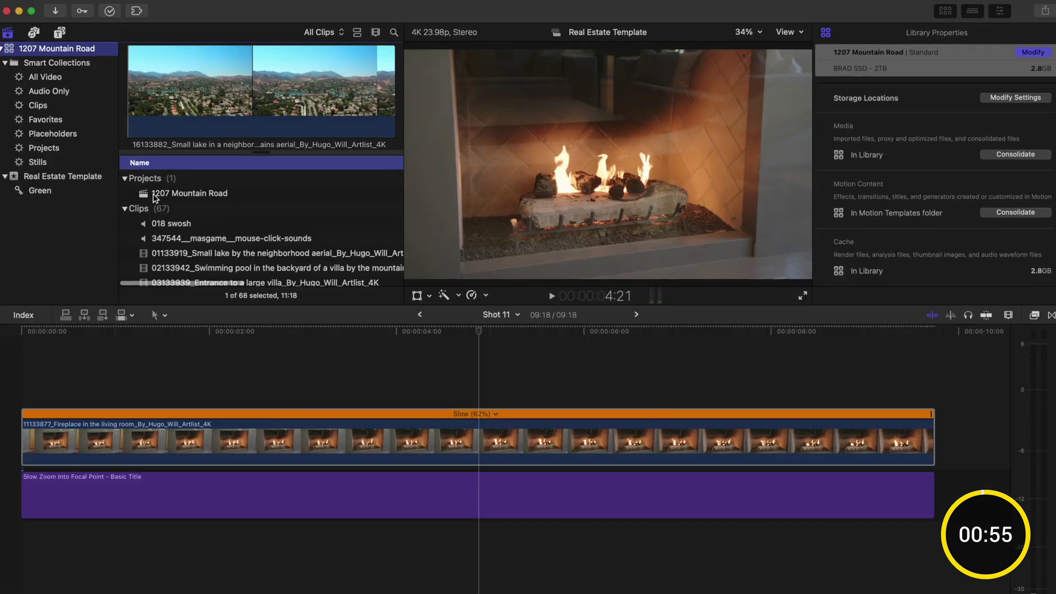
left_click(146, 192)
double_click(145, 192)
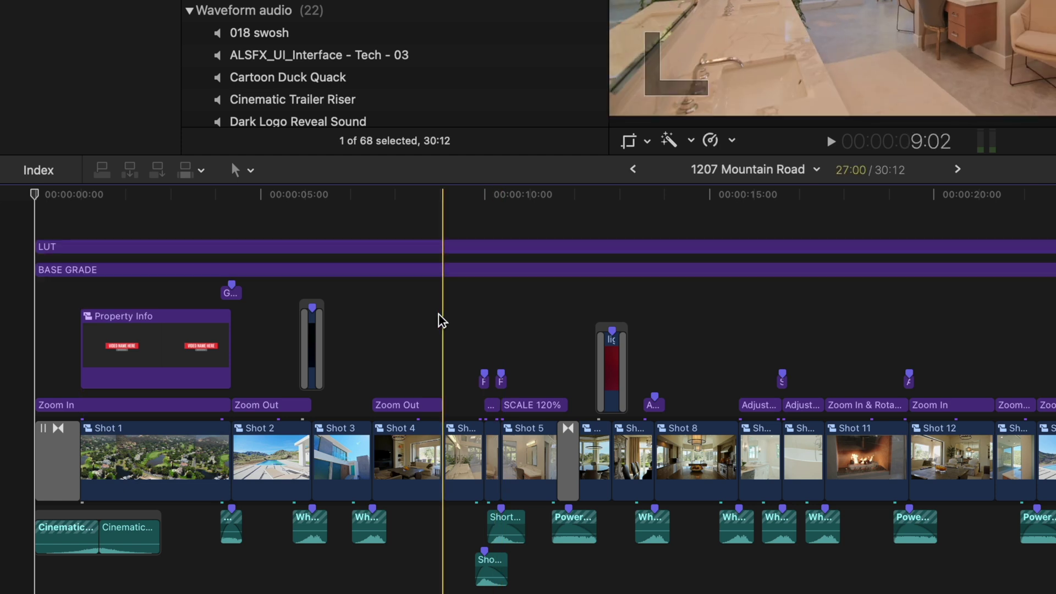
Step: Turn on the Color Curves 1 correction on the BASE GRADE adjustment layer
left_click(438, 271)
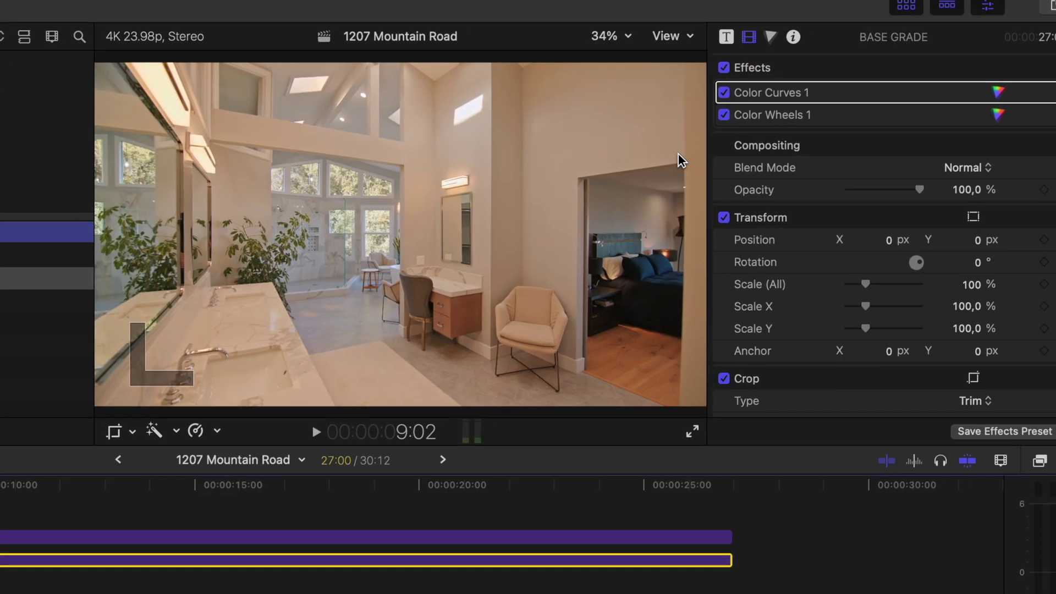
left_click(703, 105)
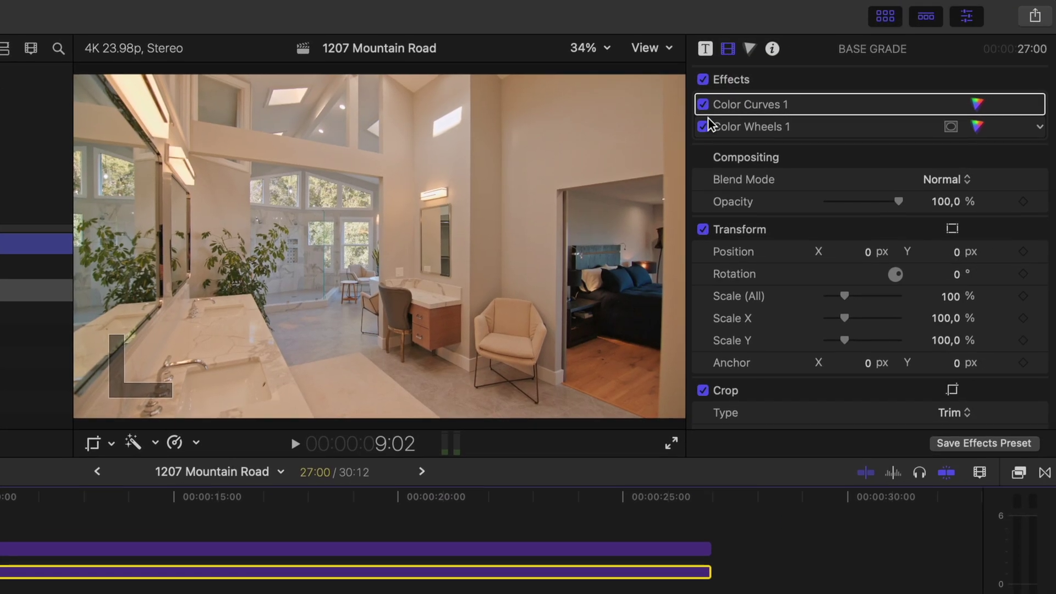
left_click(703, 105)
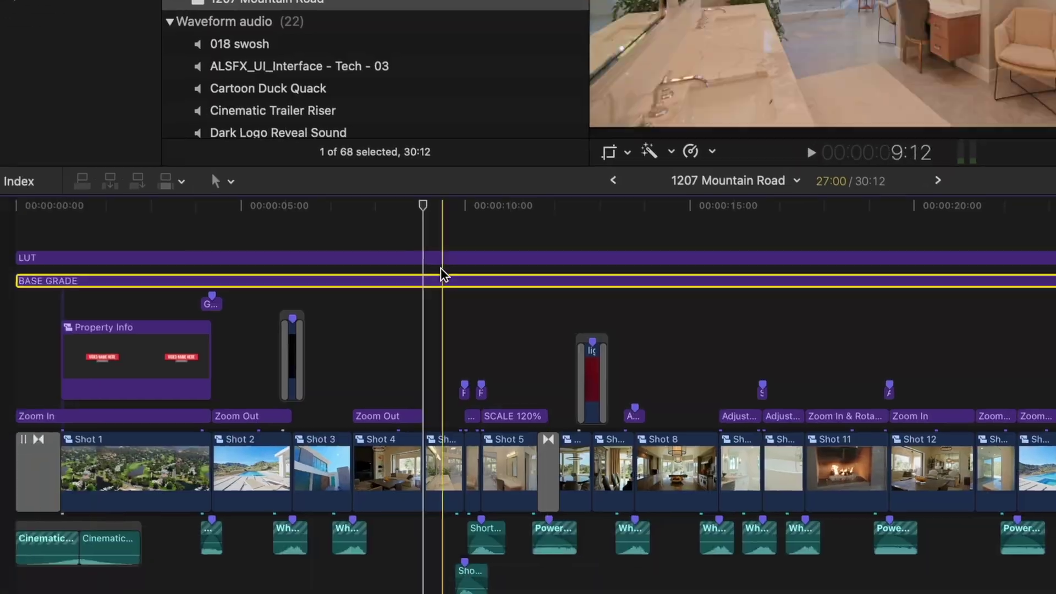
Step: Toggle the LUT layer's Custom LUT off and back on to compare the grade
left_click(439, 248)
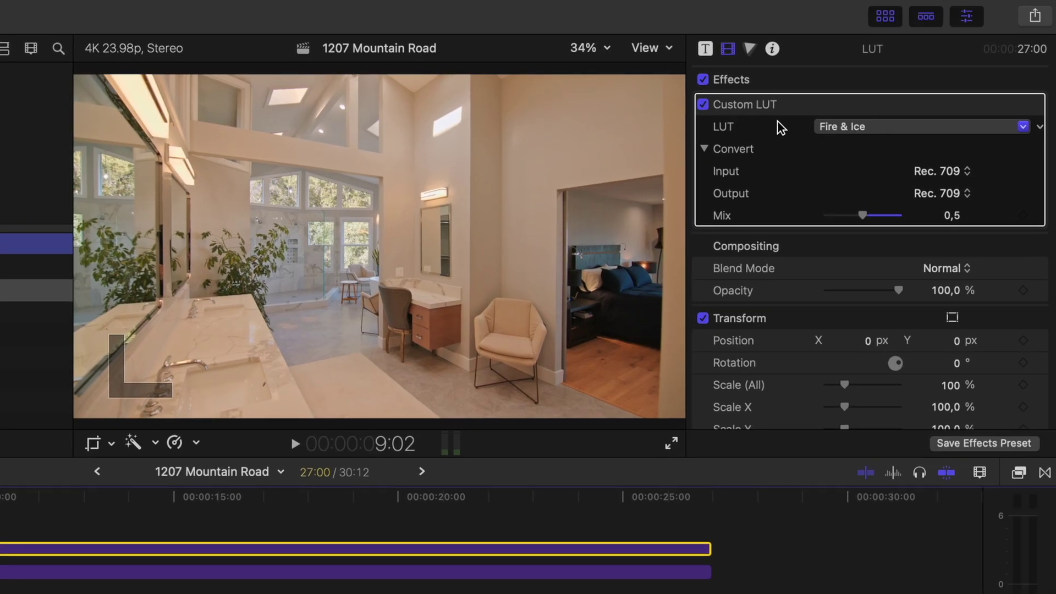
left_click(703, 104)
left_click(702, 105)
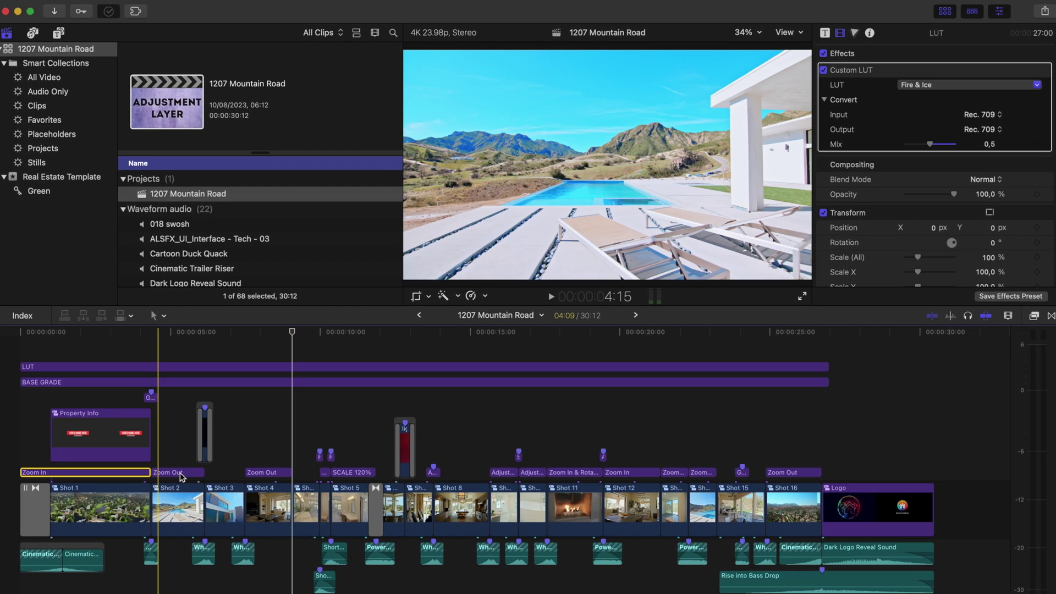
left_click(181, 473)
left_click(262, 472)
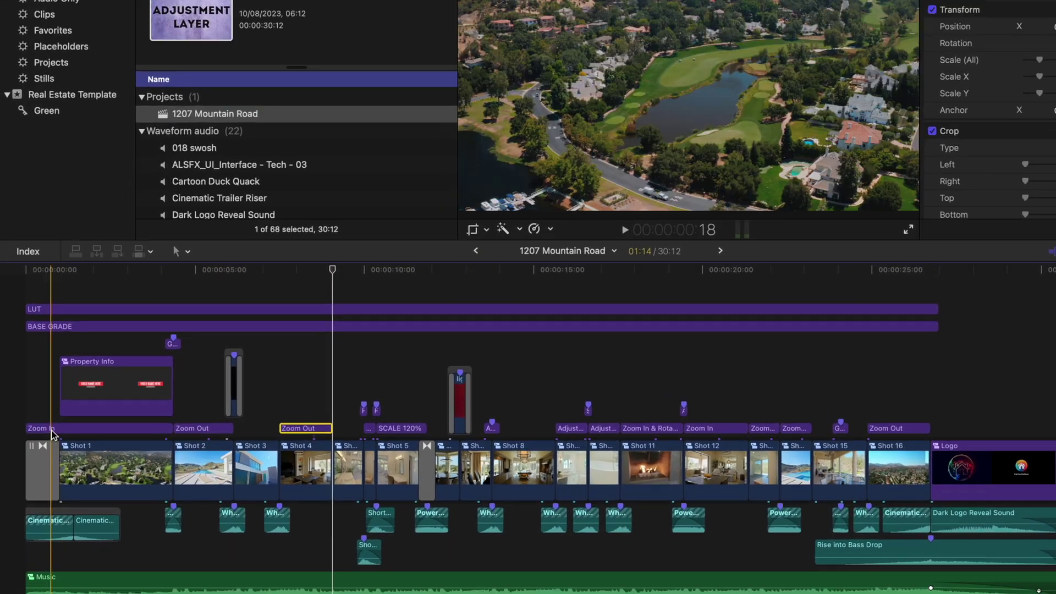
left_click(53, 429)
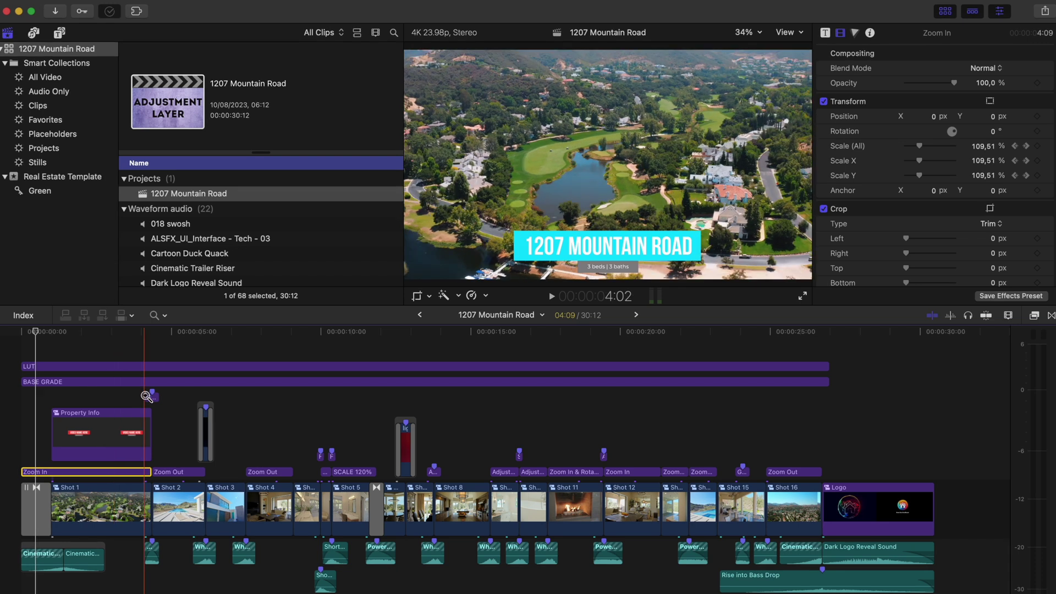
key("super+equal")
key("super+equal")
key("super+equal")
left_click(291, 397)
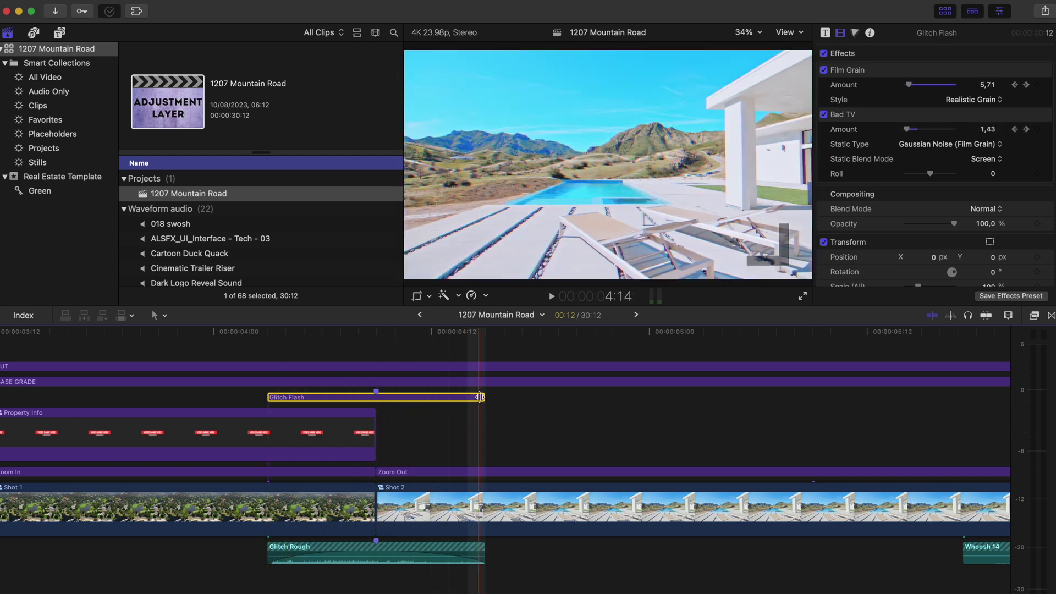
scroll(482, 396, "right", 3)
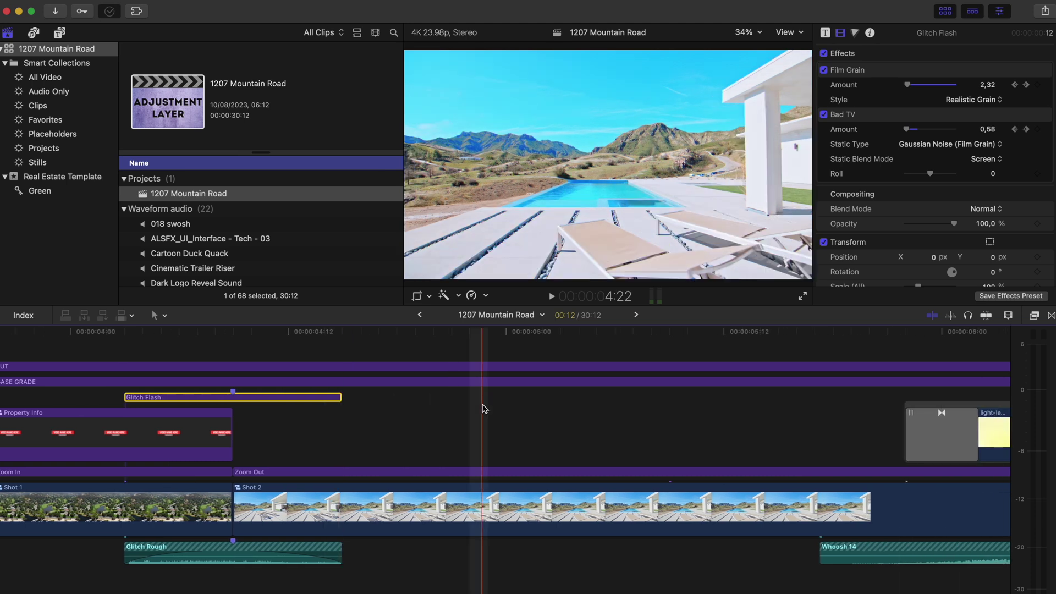
left_click(604, 472)
key("super+minus")
key("super+minus")
key("super+minus")
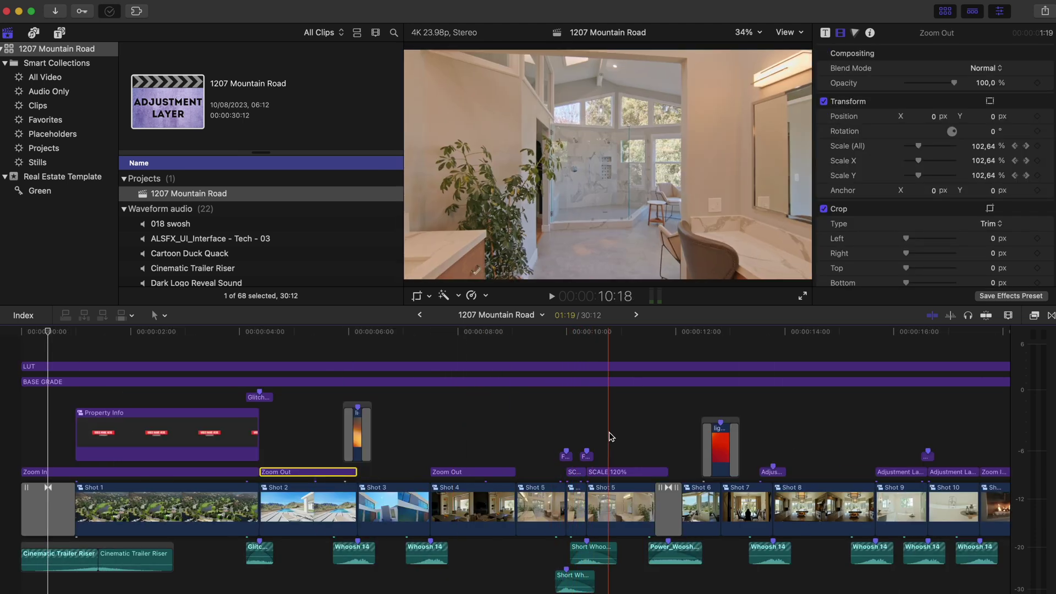
scroll(632, 434, "right", 8)
left_click(623, 471)
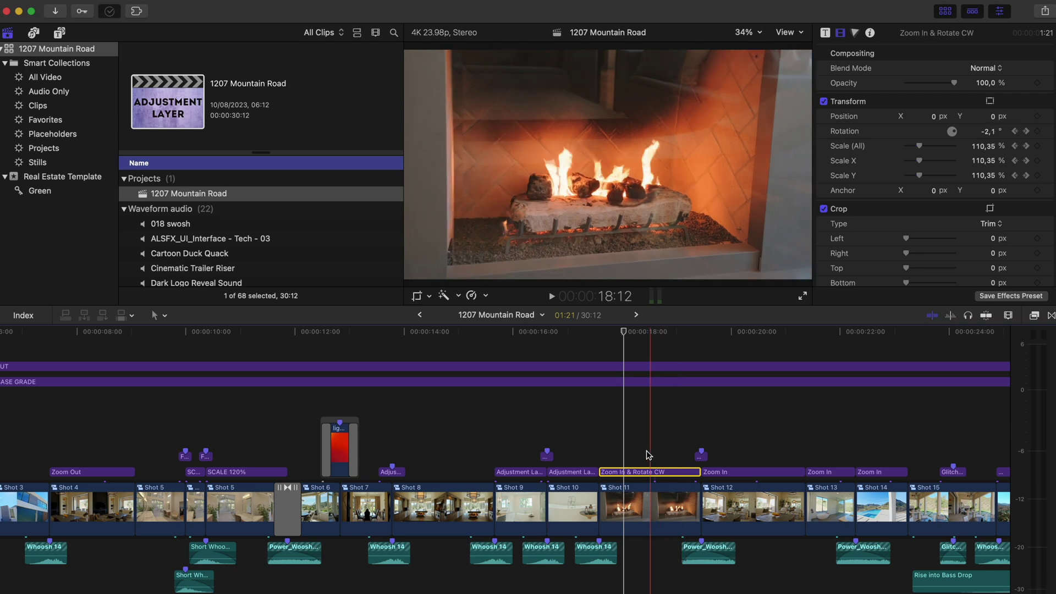
Step: Raise Shot 12's Midtones brightness in the colour wheels and place an adjustment layer above LUT at the project start
left_click(743, 500)
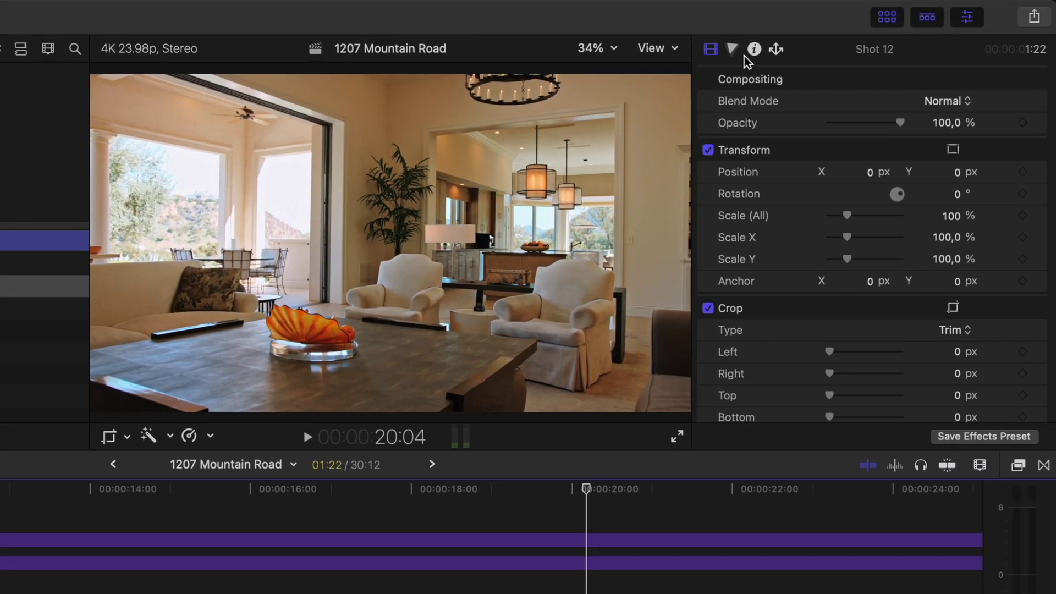
left_click(840, 33)
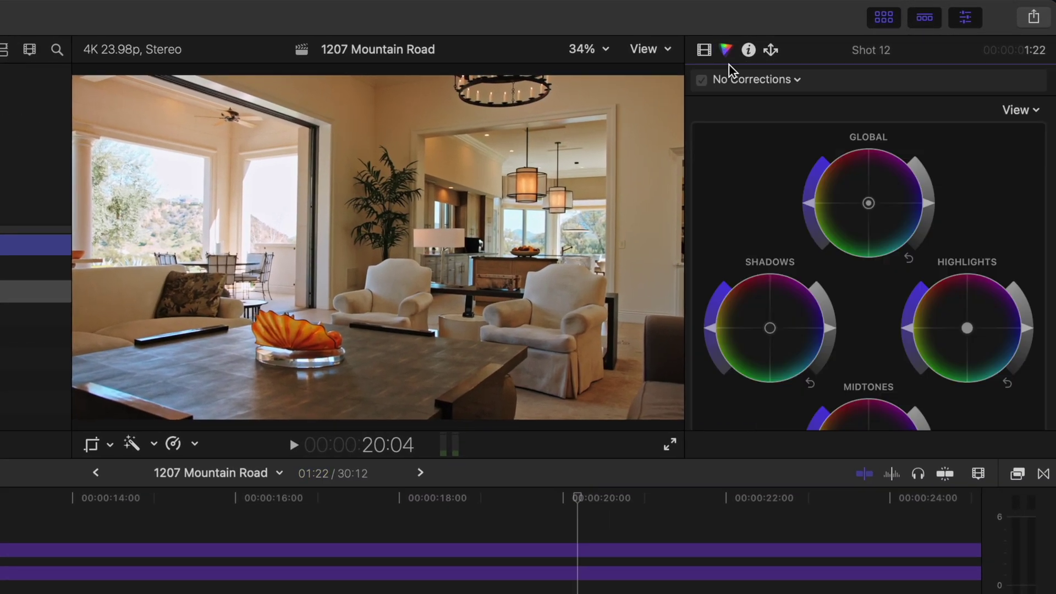
scroll(929, 319, "down", 3)
left_click_drag(929, 337, 935, 324)
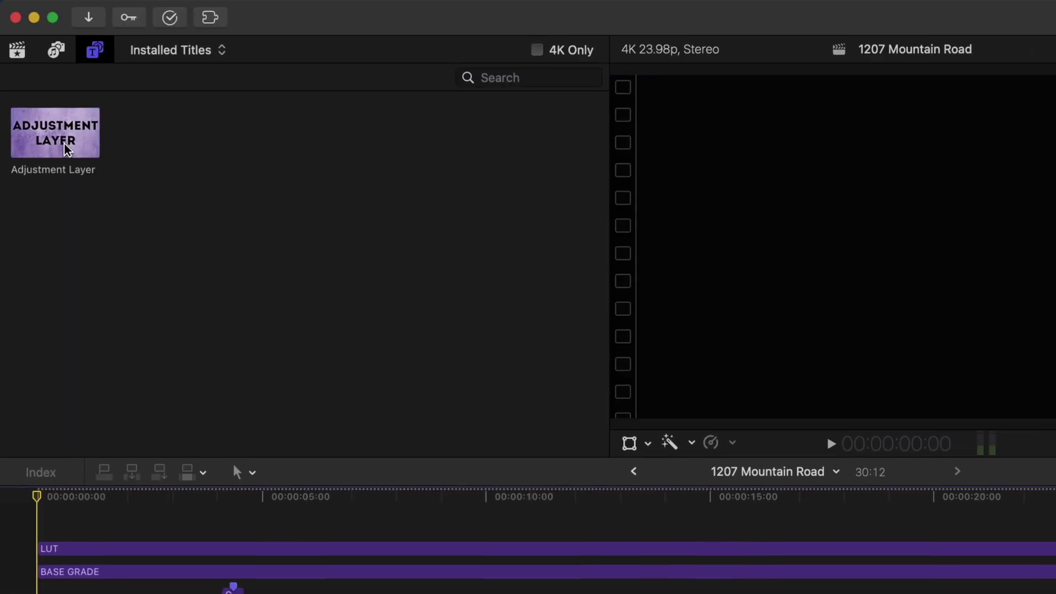
left_click_drag(99, 144, 44, 437)
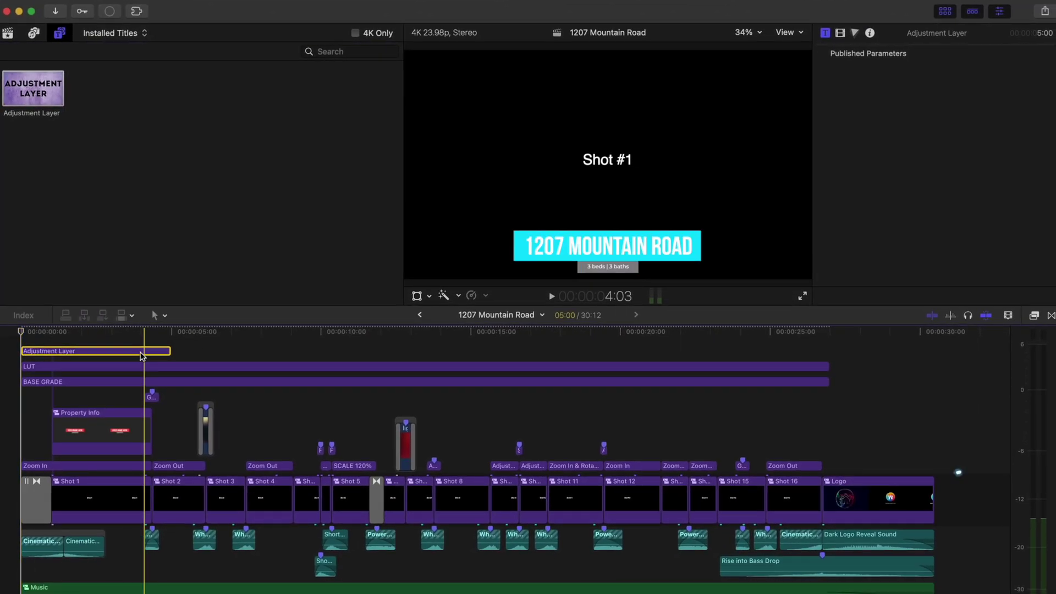
Step: Stretch the top adjustment layer to the project end and rename it 'Effects'
left_click_drag(167, 351, 821, 345)
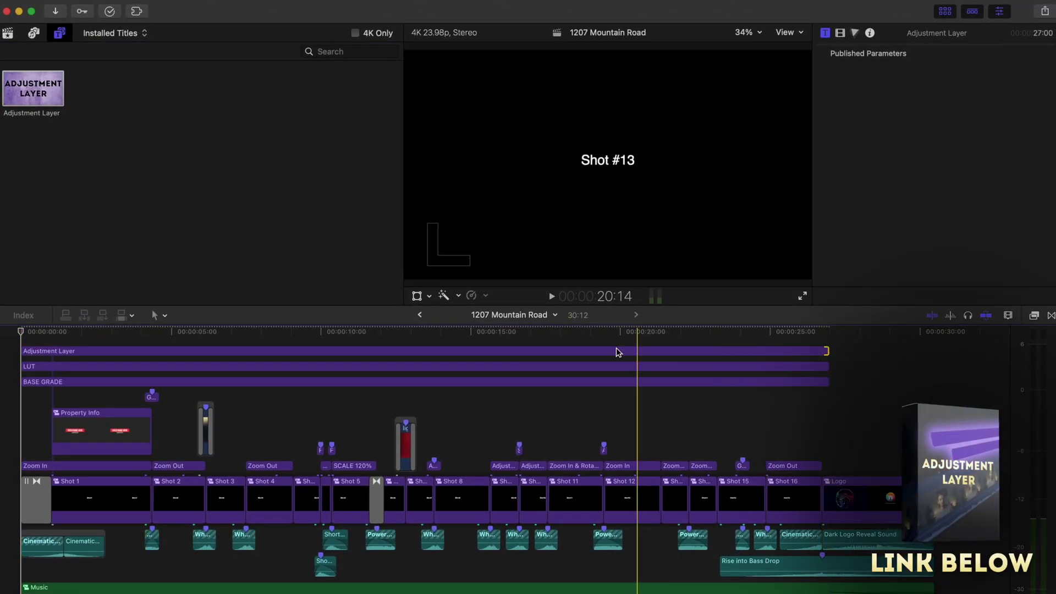
right_click(564, 351)
left_click(587, 391)
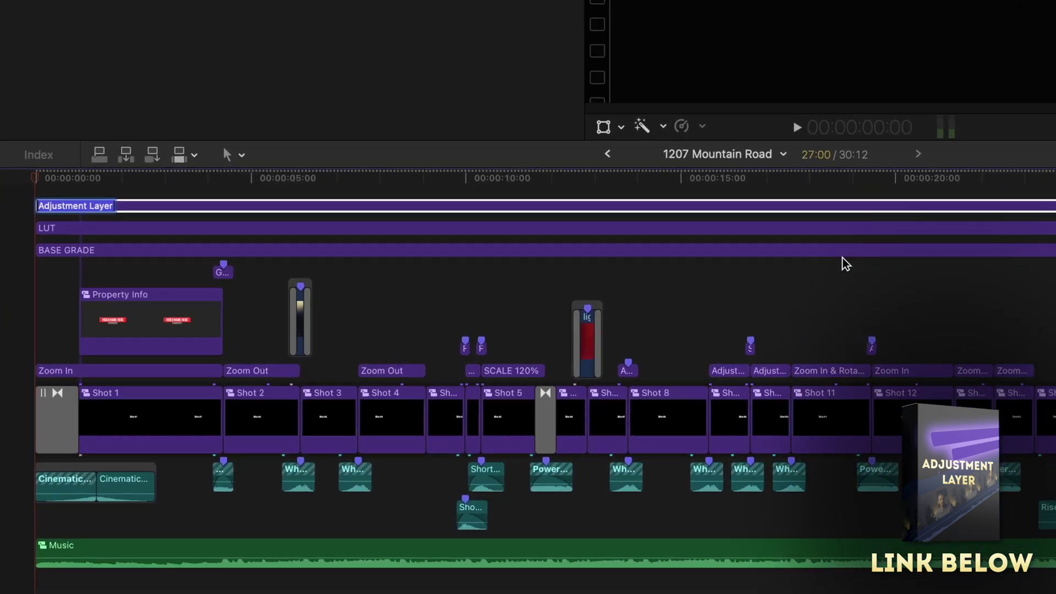
type("Effects")
key("Return")
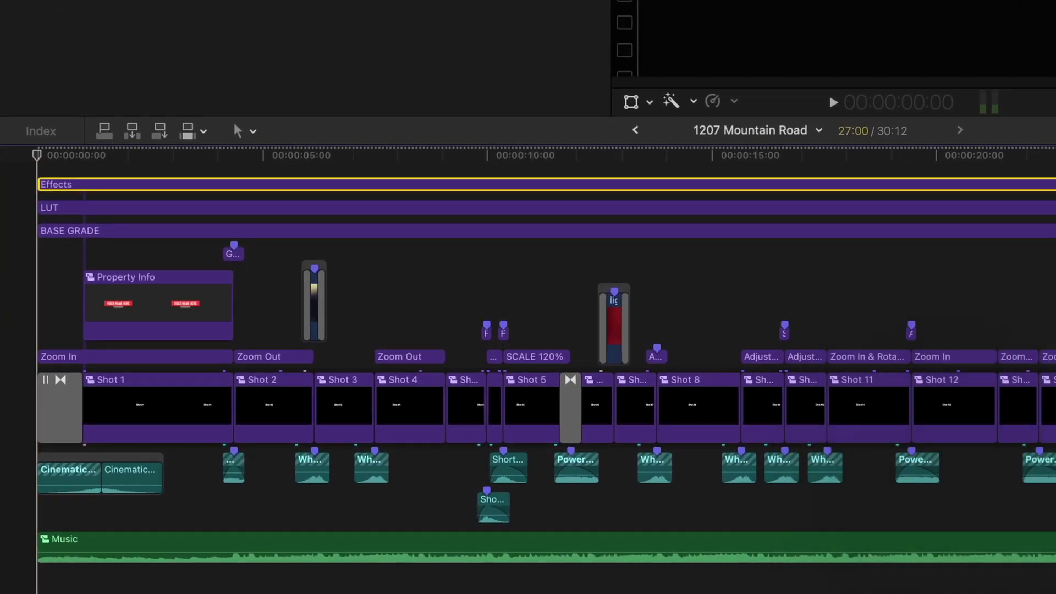